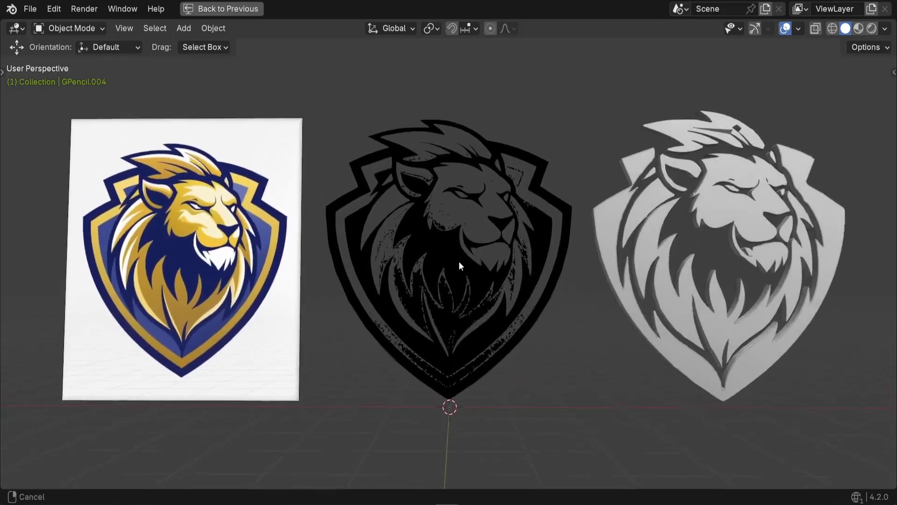
# Examine the reference image, the grease pencil trace and the finished 3D lion side by side, with the 3D lion in Material Preview shading
pyautogui.click(422, 223)
pyautogui.click(781, 266)
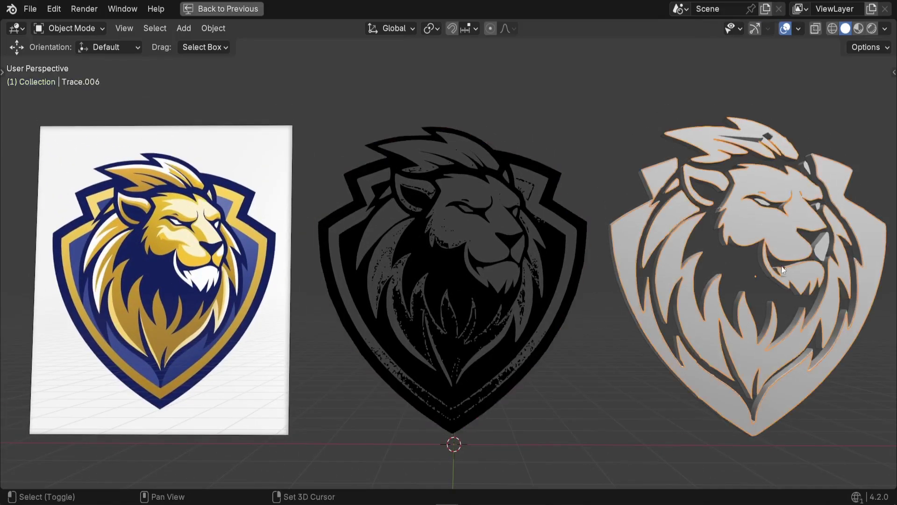
pyautogui.keyDown('shift'); pyautogui.moveTo(782, 265); pyautogui.dragTo(570, 265, button='middle'); pyautogui.keyUp('shift')
pyautogui.moveTo(599, 313)
pyautogui.keyDown('ctrl'); pyautogui.mouseDown(button='middle')
pyautogui.moveTo(594, 265)
pyautogui.moveTo(695, 351)
pyautogui.mouseUp(button='middle'); pyautogui.keyUp('ctrl')
pyautogui.press('z')
pyautogui.scroll(-4, 643, 299)
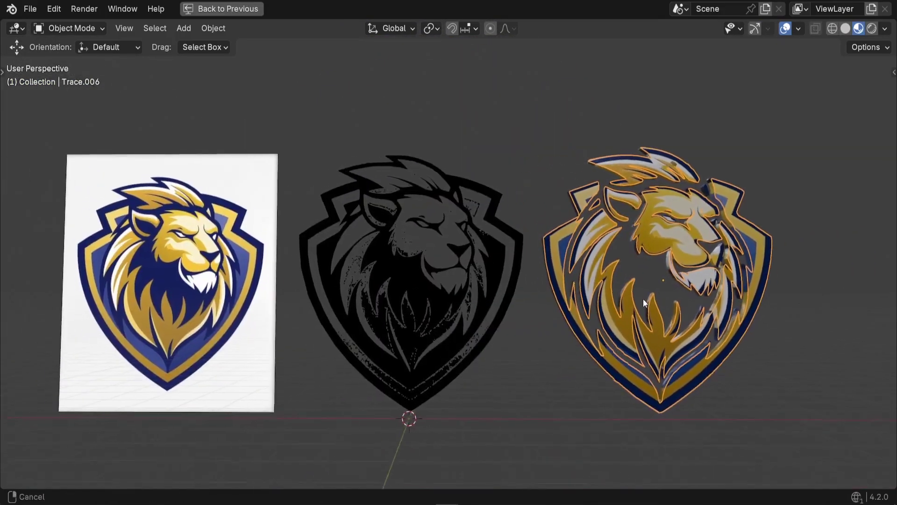
pyautogui.scroll(1, 374, 294)
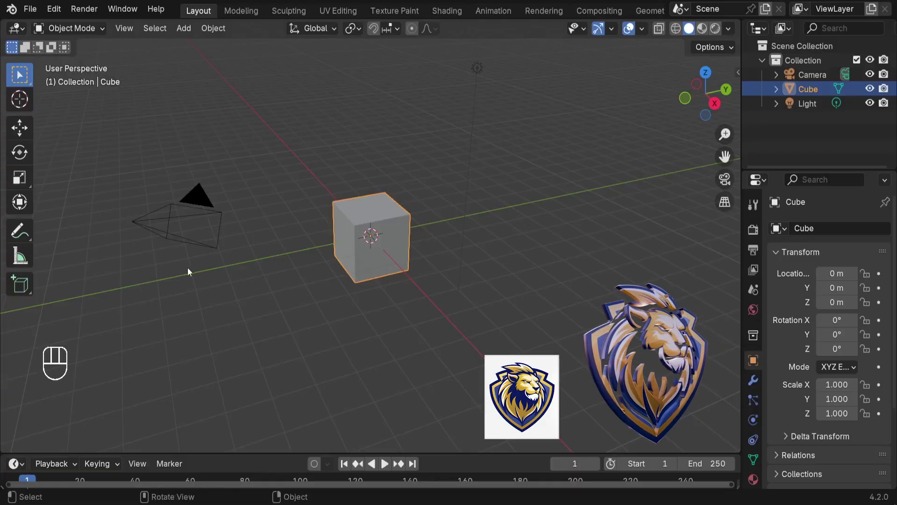
# Delete all default objects from the scene: the camera, cube and light
pyautogui.click(426, 131)
pyautogui.press('a')
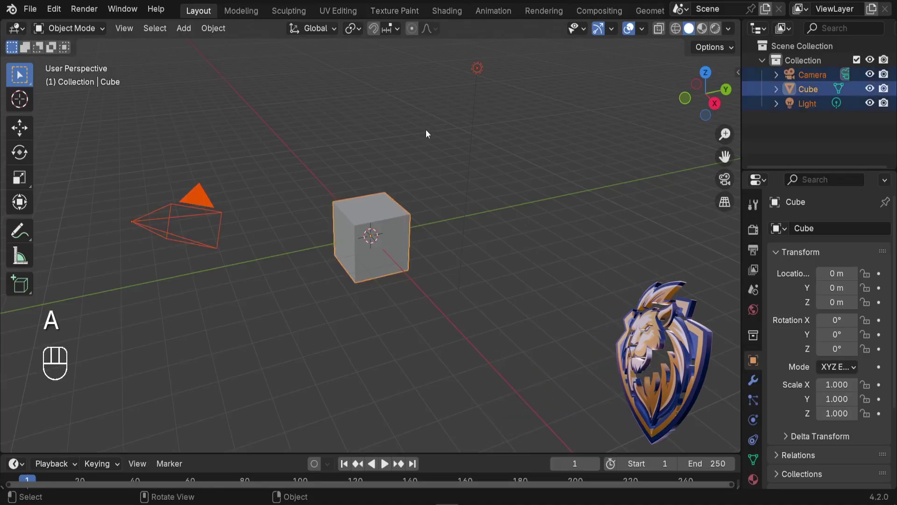
pyautogui.press('x')
pyautogui.click(418, 130)
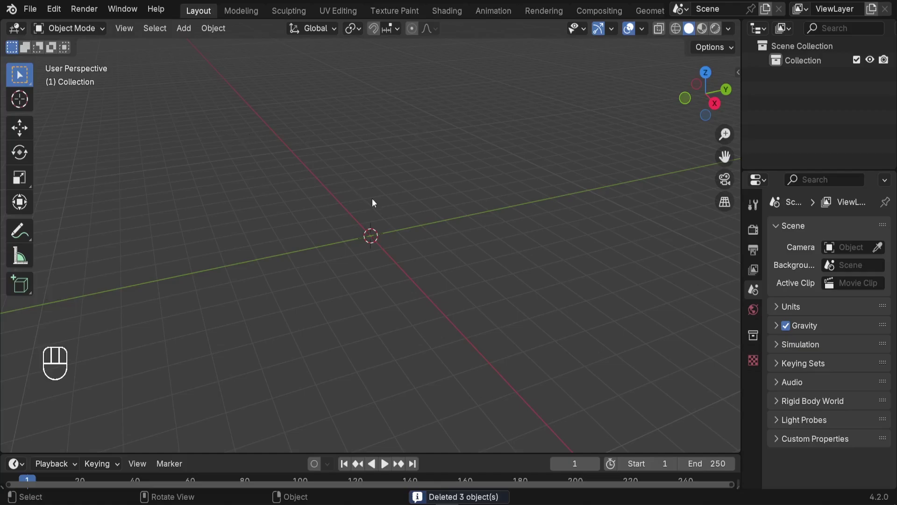
# In the front orthographic view, add the Lion Logo image from the 2D Logo Lion folder as a reference near the origin
pyautogui.press('KP_1')
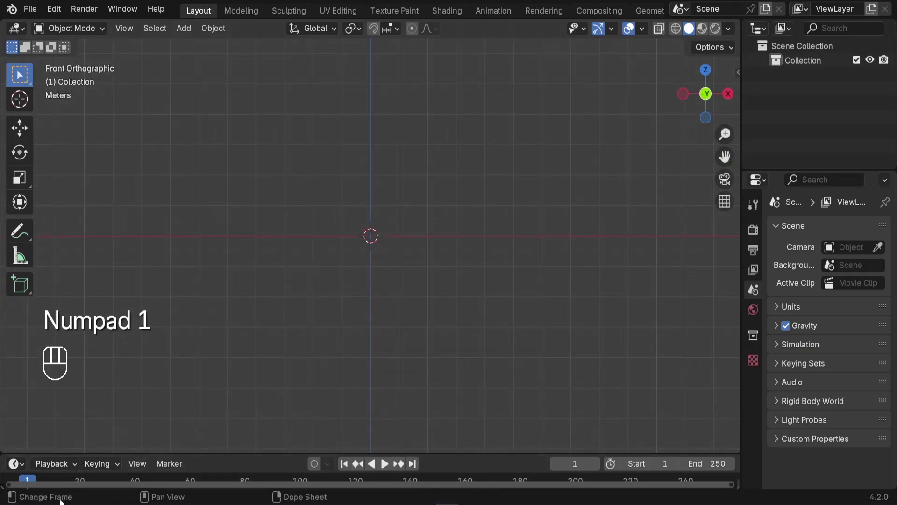
pyautogui.click(447, 503)
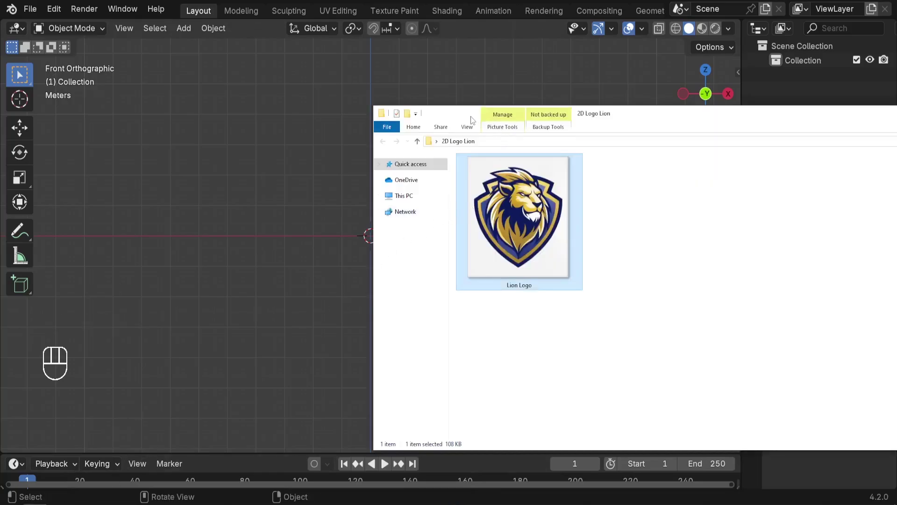
pyautogui.moveTo(472, 120); pyautogui.dragTo(664, 127)
pyautogui.moveTo(687, 220); pyautogui.dragTo(370, 188)
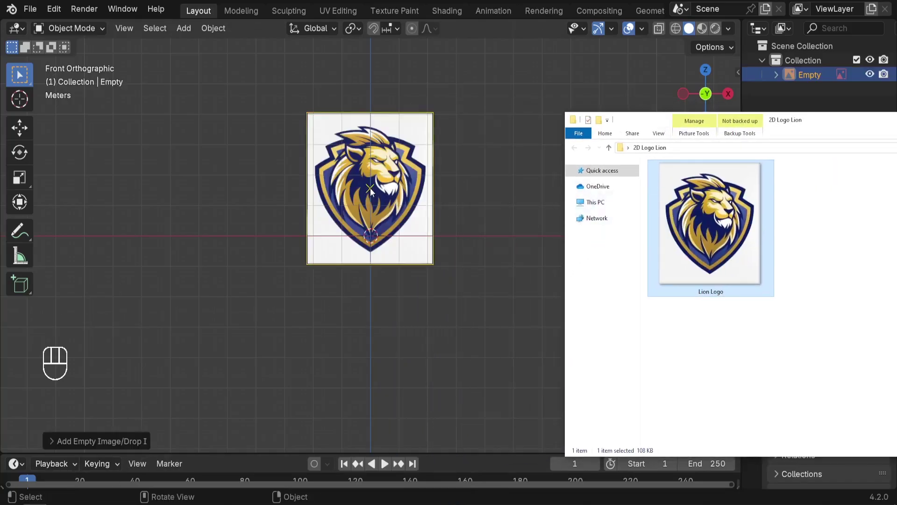
pyautogui.click(363, 246)
pyautogui.scroll(5, 371, 193)
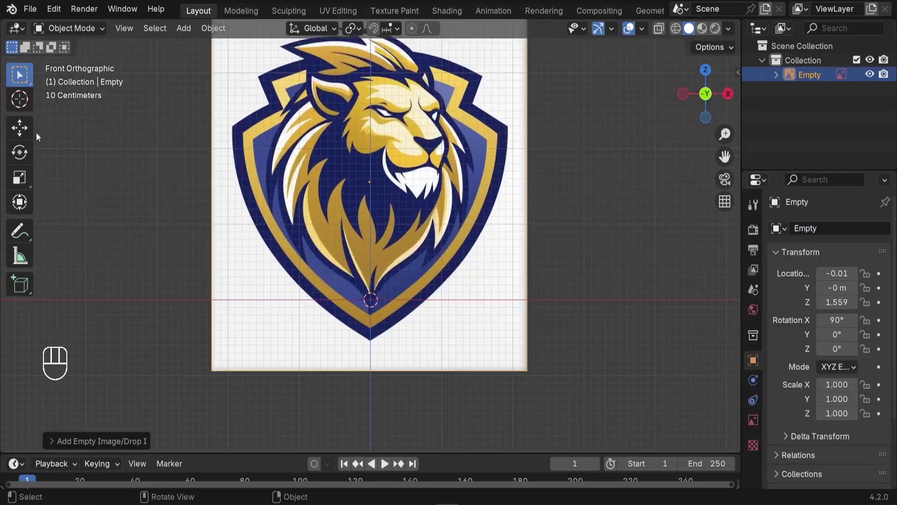
# Move the logo image up along Z to about 2.097 m so the shield's tip sits at the world origin
pyautogui.click(20, 128)
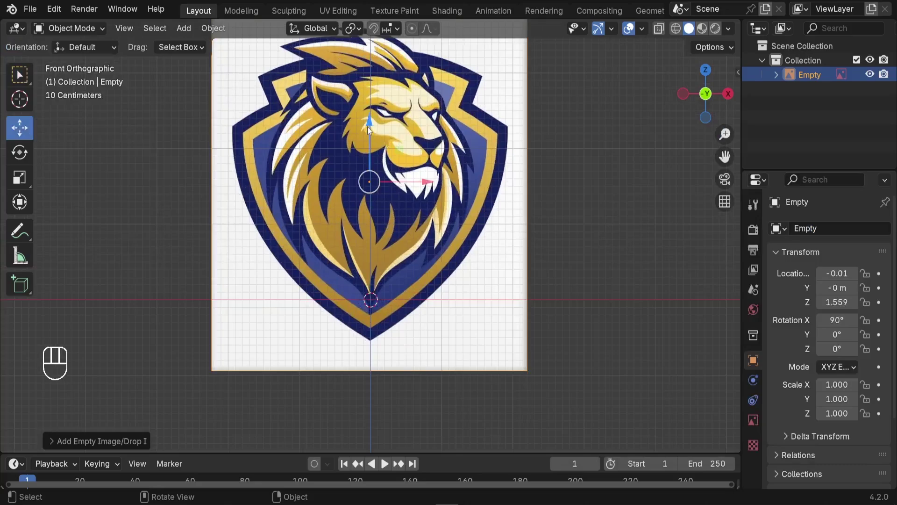
pyautogui.moveTo(368, 127); pyautogui.dragTo(378, 82)
pyautogui.press('KP_Decimal')
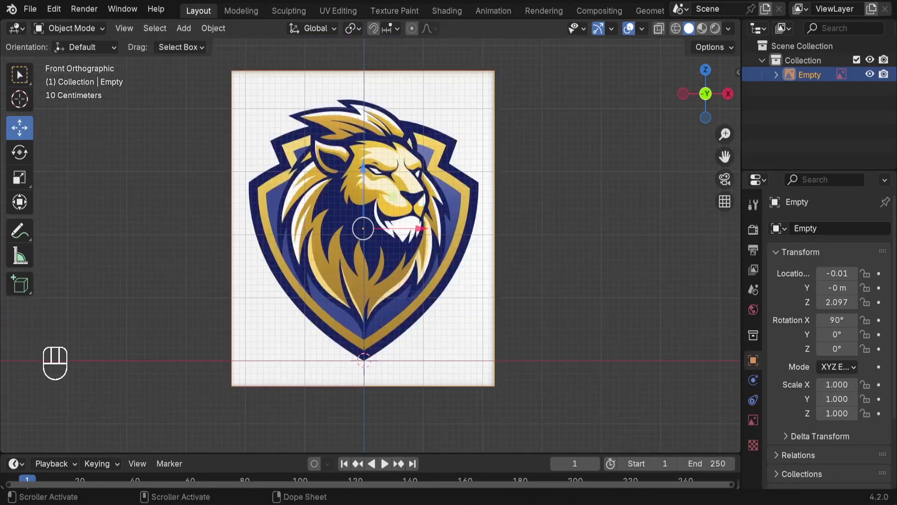
pyautogui.click(520, 142)
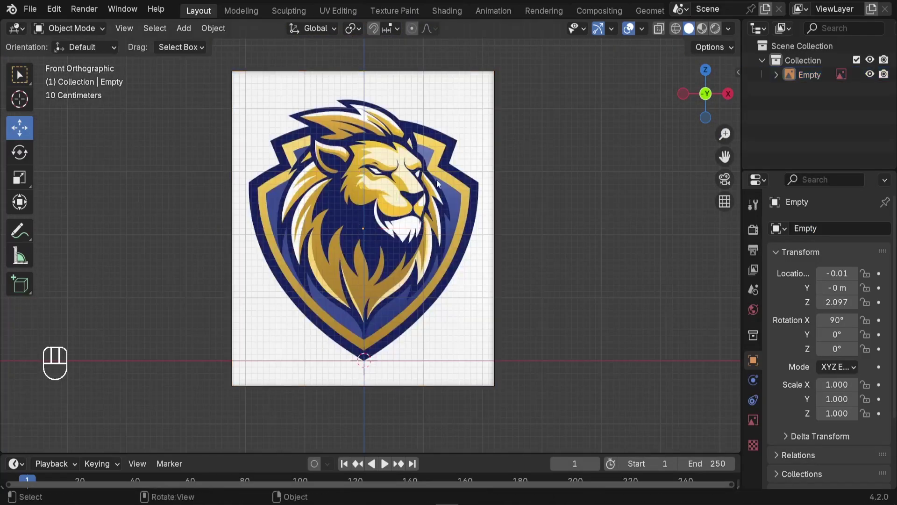
# Trace the lion logo image to a new Grease Pencil object with the default settings
pyautogui.click(364, 160)
pyautogui.rightClick(326, 160)
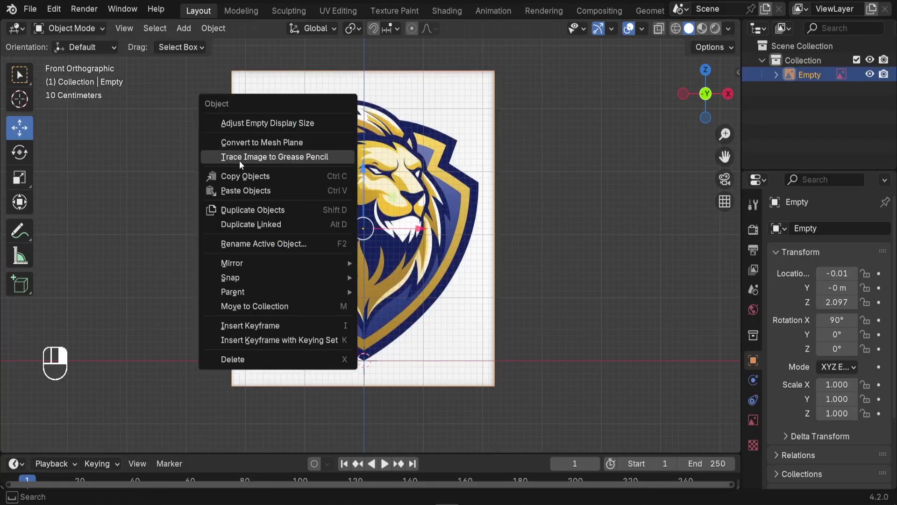
pyautogui.click(306, 157)
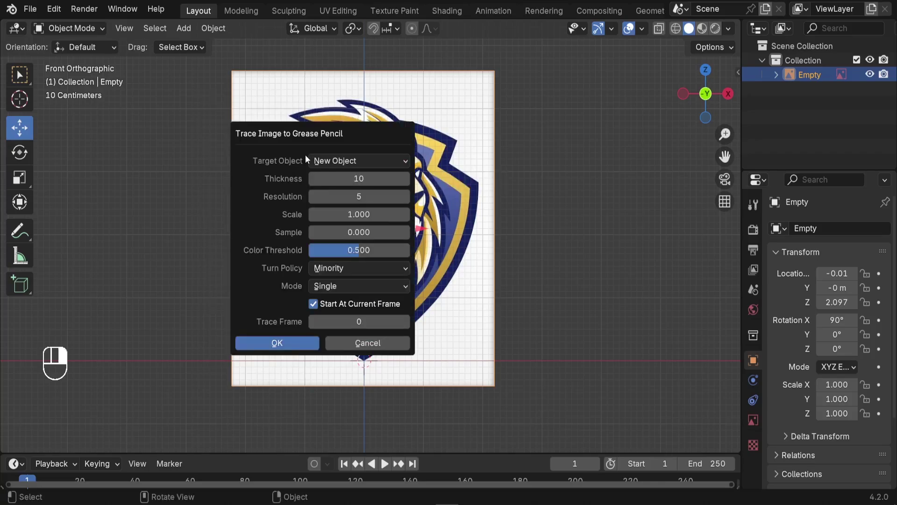
pyautogui.click(286, 345)
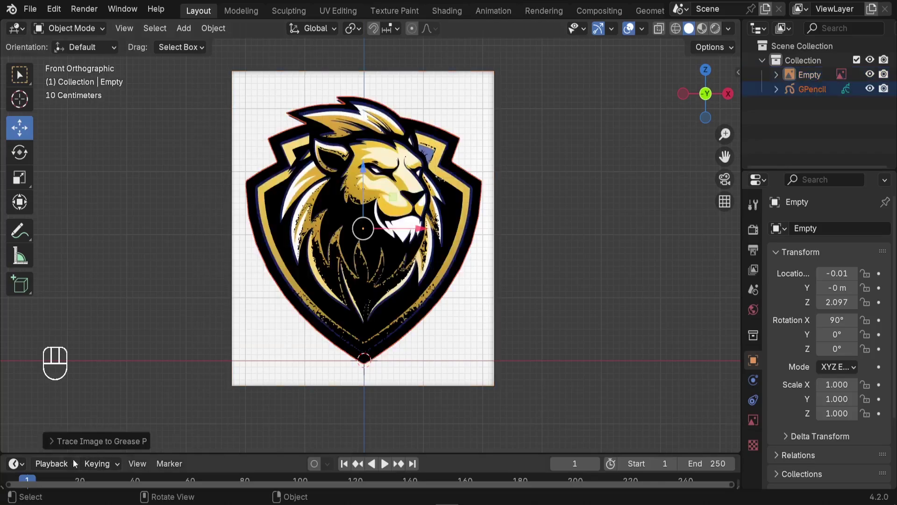
# Set the Grease Pencil trace's thickness to 1 in the trace operation's settings
pyautogui.click(52, 441)
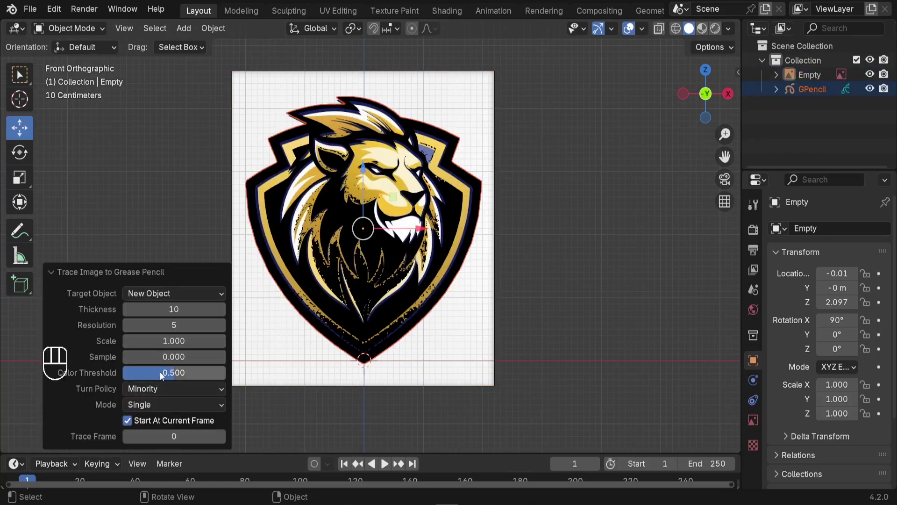
pyautogui.moveTo(159, 373); pyautogui.dragTo(171, 373)
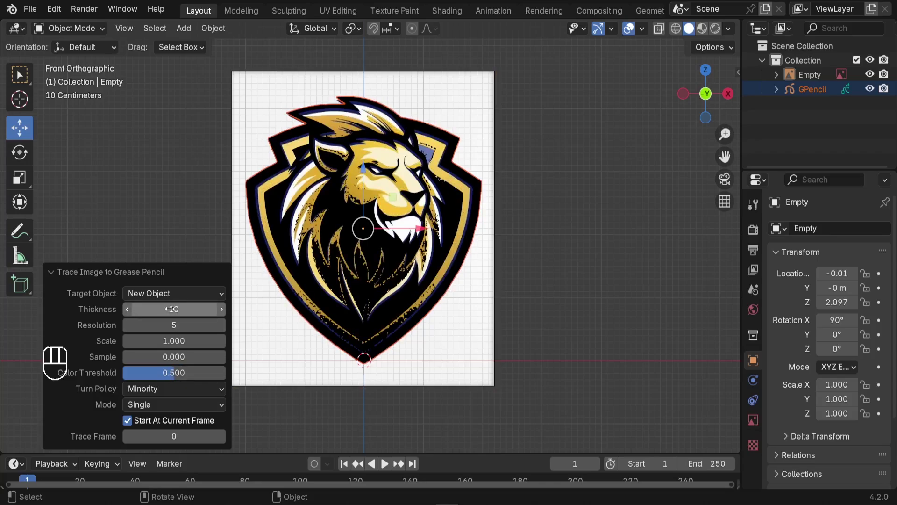
pyautogui.scroll(8, 309, 89)
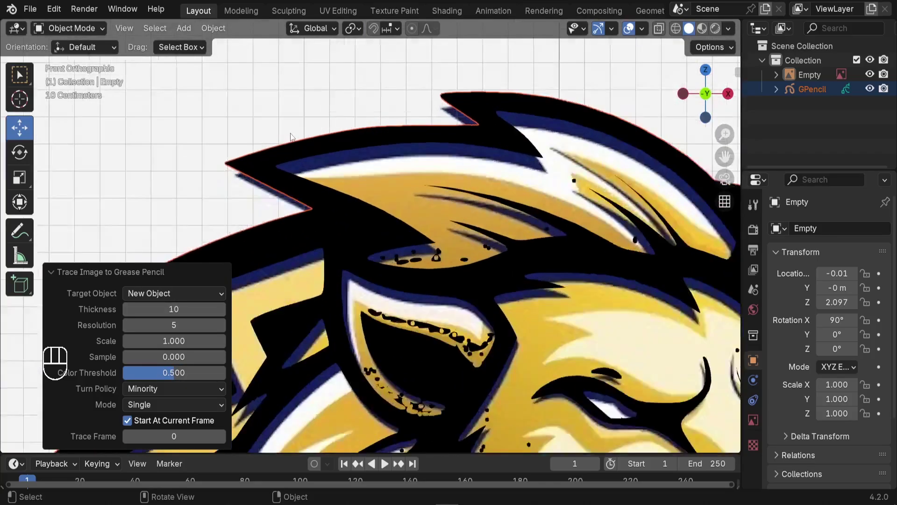
pyautogui.moveTo(163, 310)
pyautogui.mouseDown()
pyautogui.moveTo(151, 310)
pyautogui.moveTo(201, 307)
pyautogui.moveTo(171, 308)
pyautogui.mouseUp()
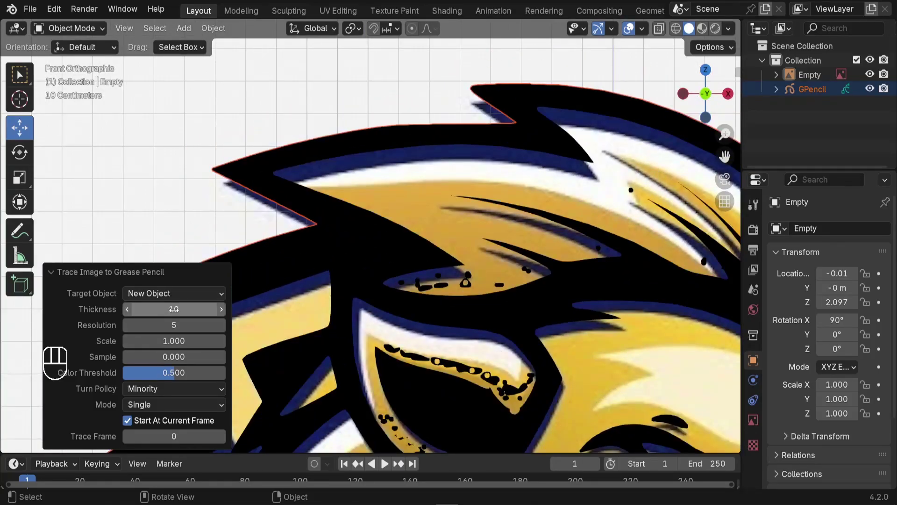
pyautogui.scroll(3, 494, 306)
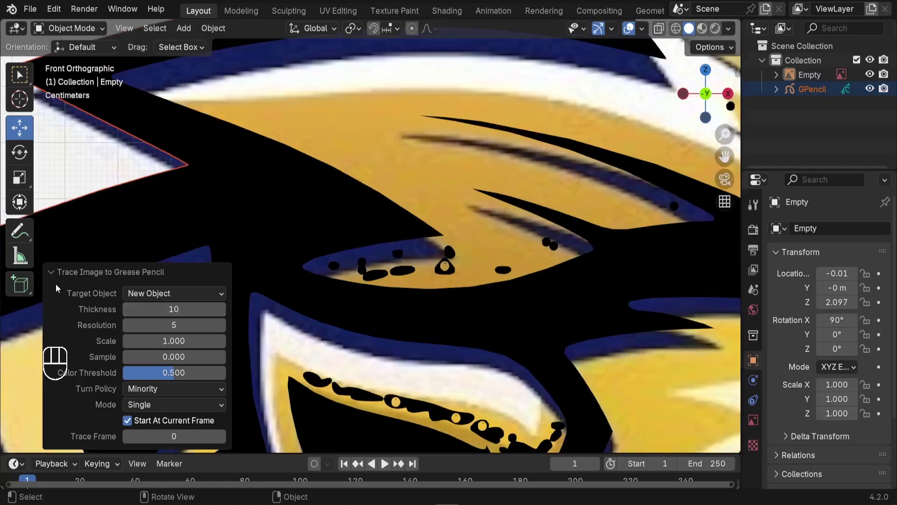
pyautogui.moveTo(174, 309); pyautogui.dragTo(164, 309)
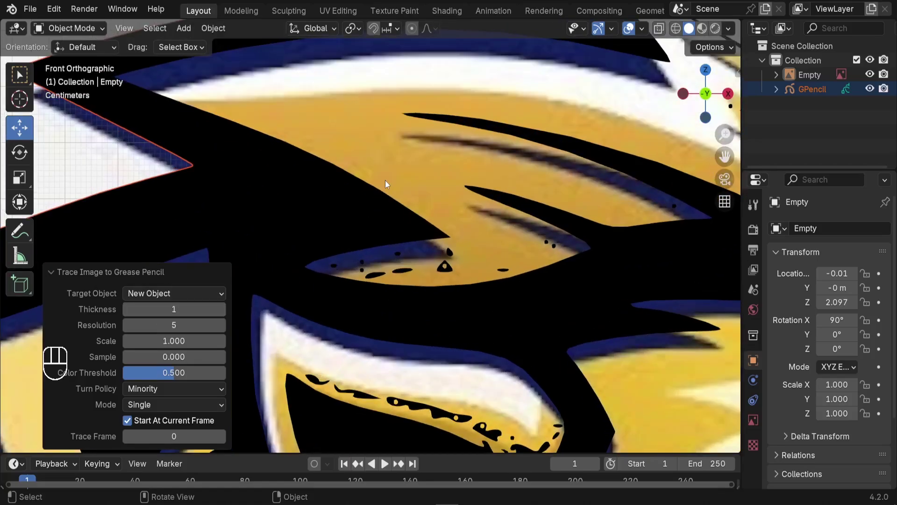
# Inspect the traced lion's outlines and speckled areas, and lower the trace resolution to 3
pyautogui.scroll(-3, 361, 128)
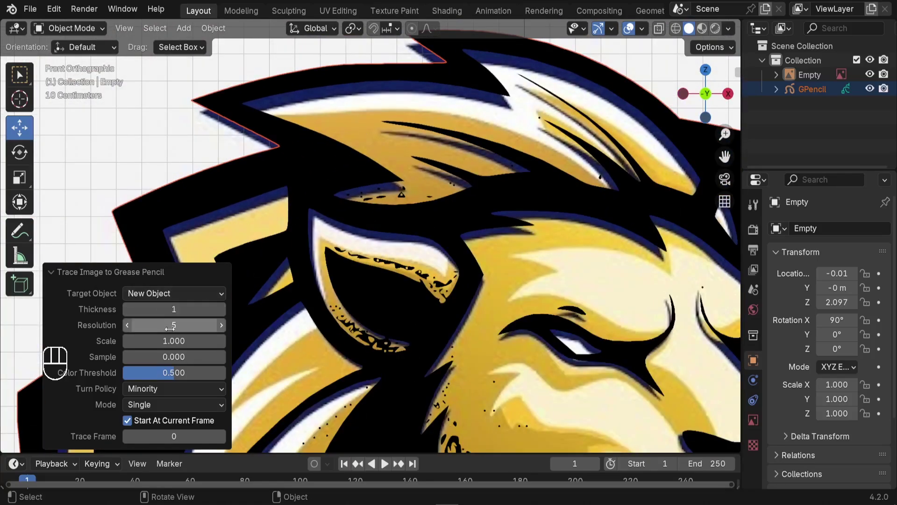
pyautogui.scroll(-1, 381, 118)
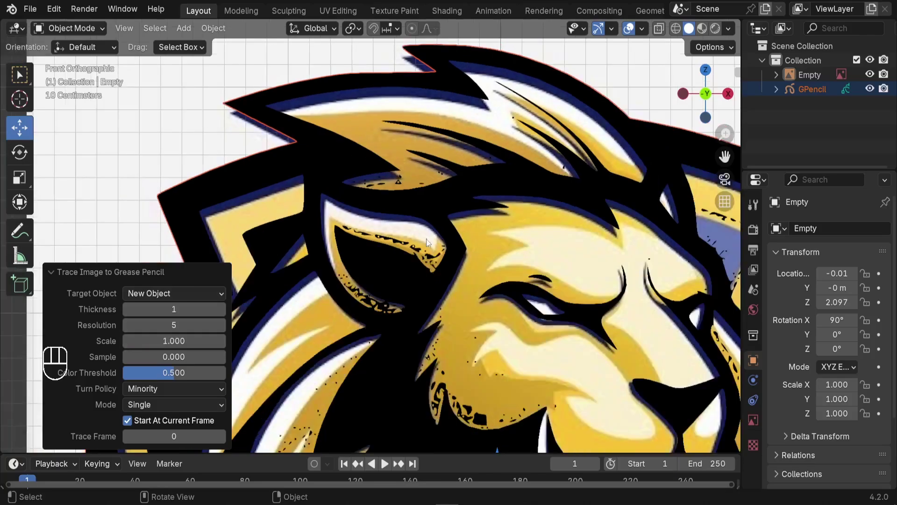
pyautogui.scroll(-2, 413, 185)
pyautogui.keyDown('shift'); pyautogui.moveTo(371, 294); pyautogui.dragTo(428, 195, button='middle'); pyautogui.keyUp('shift')
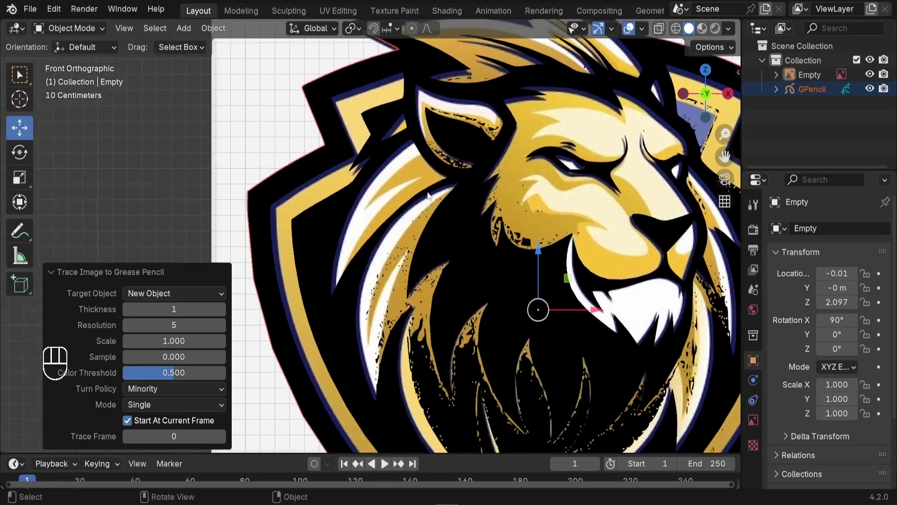
pyautogui.scroll(1, 299, 234)
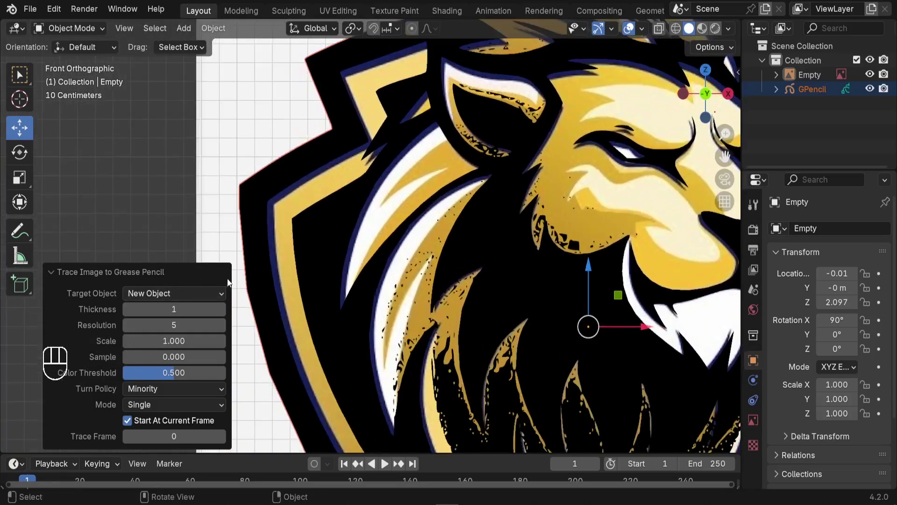
pyautogui.scroll(-2, 248, 231)
pyautogui.keyDown('shift'); pyautogui.moveTo(363, 293); pyautogui.dragTo(338, 245, button='middle'); pyautogui.keyUp('shift')
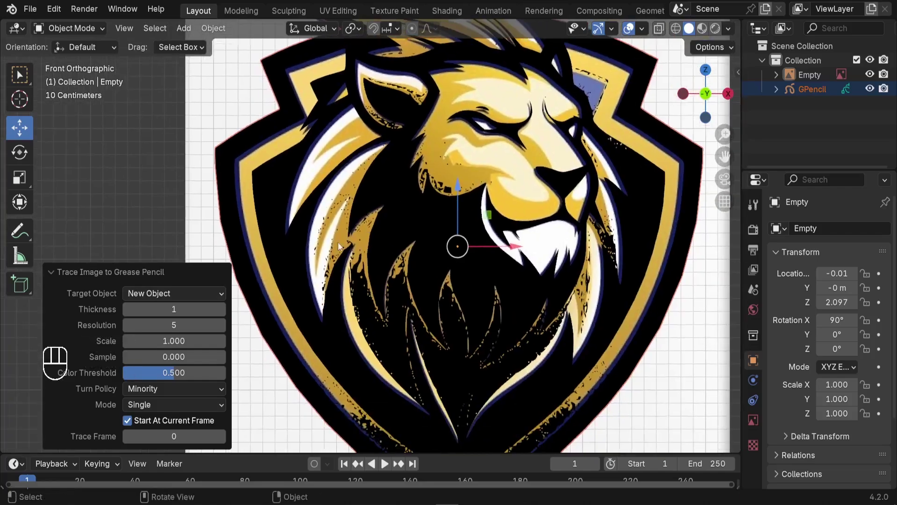
pyautogui.click(127, 325)
pyautogui.click(126, 325)
pyautogui.scroll(-2, 265, 199)
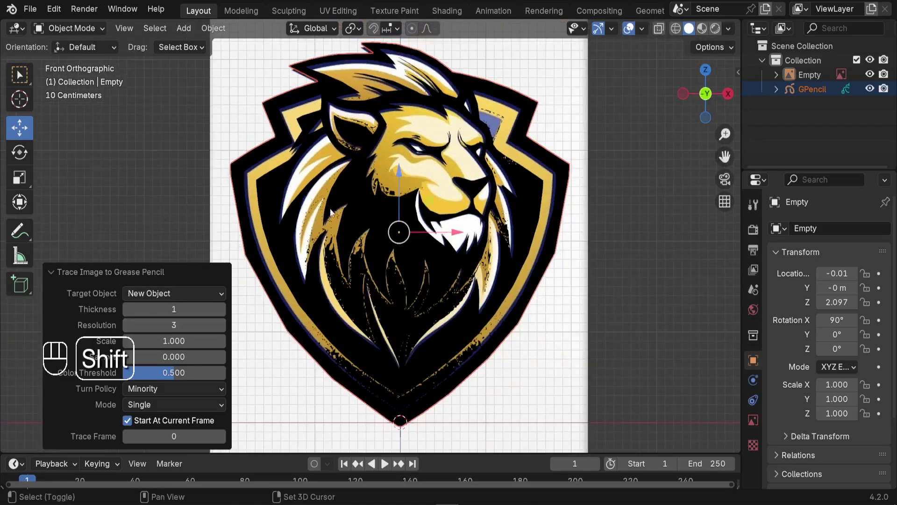
pyautogui.keyDown('shift'); pyautogui.moveTo(330, 212); pyautogui.dragTo(339, 227, button='middle'); pyautogui.keyUp('shift')
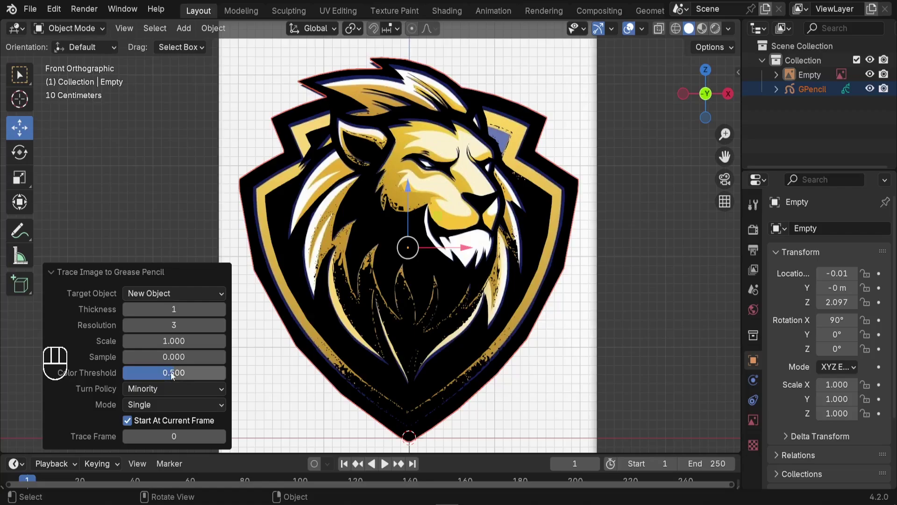
# Set the trace's color threshold to 0.2 and accept the trace settings
pyautogui.moveTo(170, 371)
pyautogui.mouseDown()
pyautogui.moveTo(130, 372)
pyautogui.moveTo(179, 374)
pyautogui.mouseUp()
pyautogui.click(167, 370)
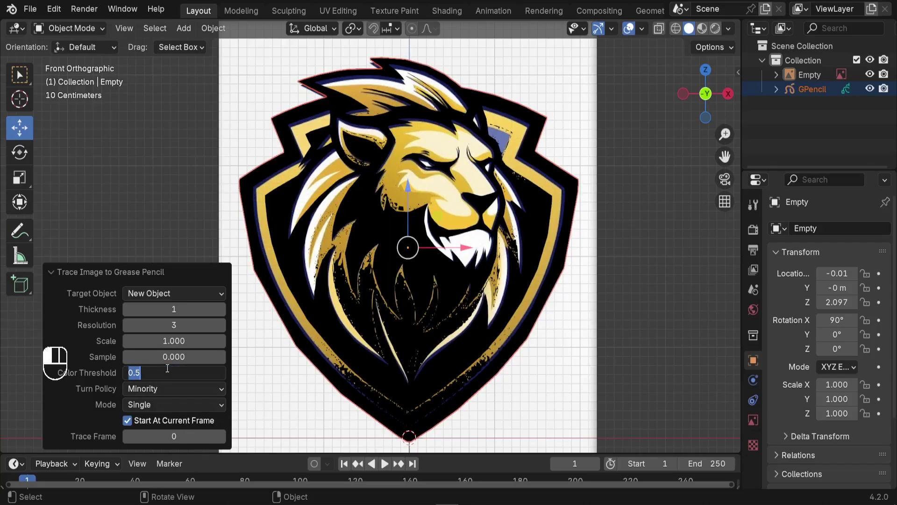
pyautogui.write('0.')
pyautogui.press('Return')
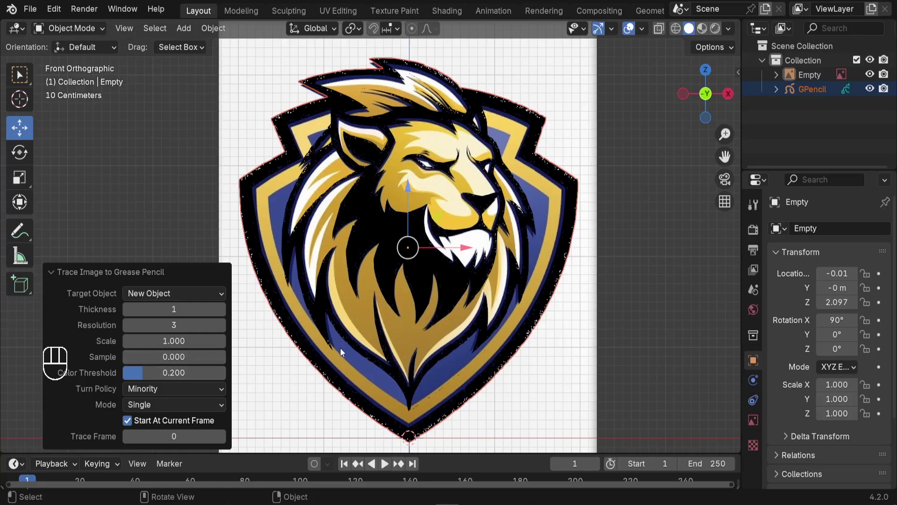
pyautogui.click(444, 279)
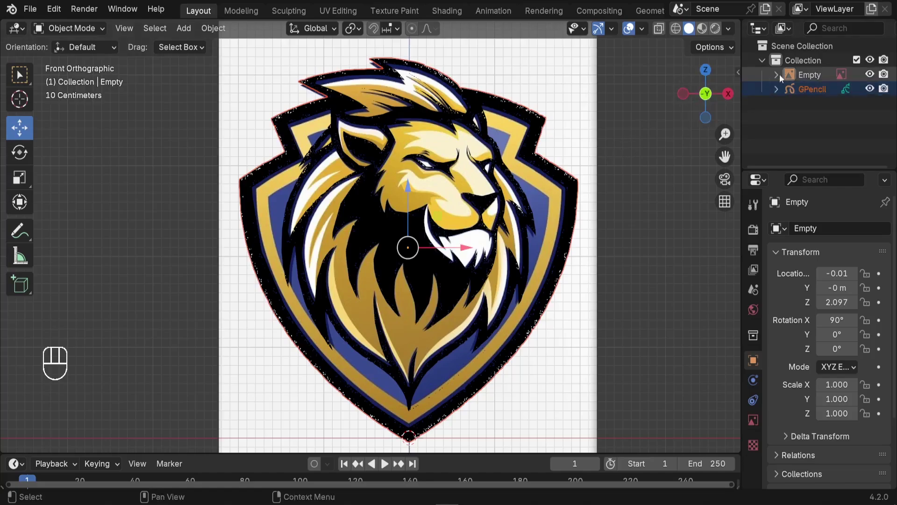
# Move the Grease Pencil trace along X to about 4.544 m, beside the logo image
pyautogui.click(809, 89)
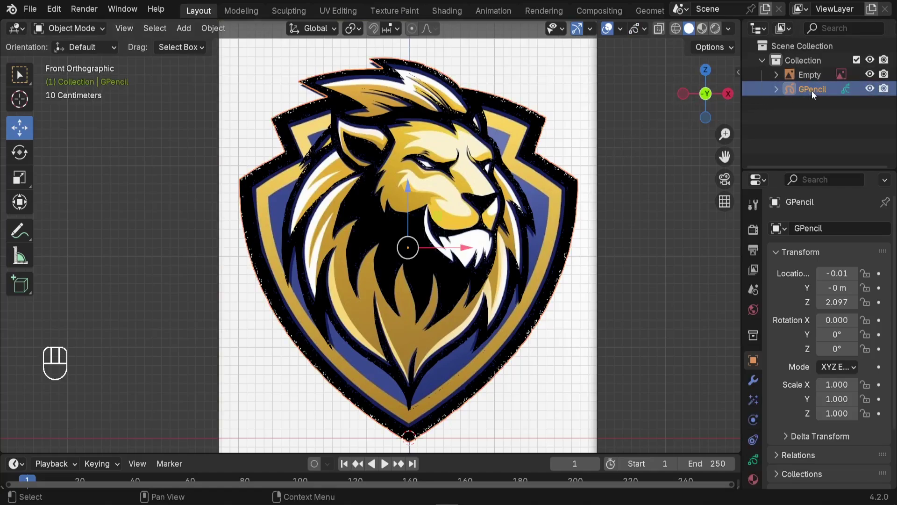
pyautogui.keyDown('shift'); pyautogui.moveTo(393, 284); pyautogui.dragTo(225, 261, button='middle'); pyautogui.keyUp('shift')
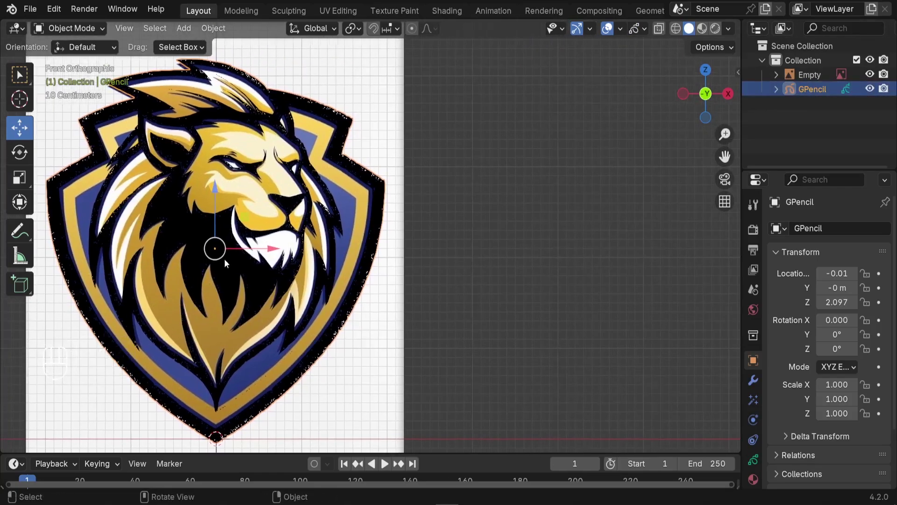
pyautogui.moveTo(270, 251); pyautogui.dragTo(657, 296)
pyautogui.keyDown('shift'); pyautogui.moveTo(657, 296); pyautogui.dragTo(434, 296, button='middle'); pyautogui.keyUp('shift')
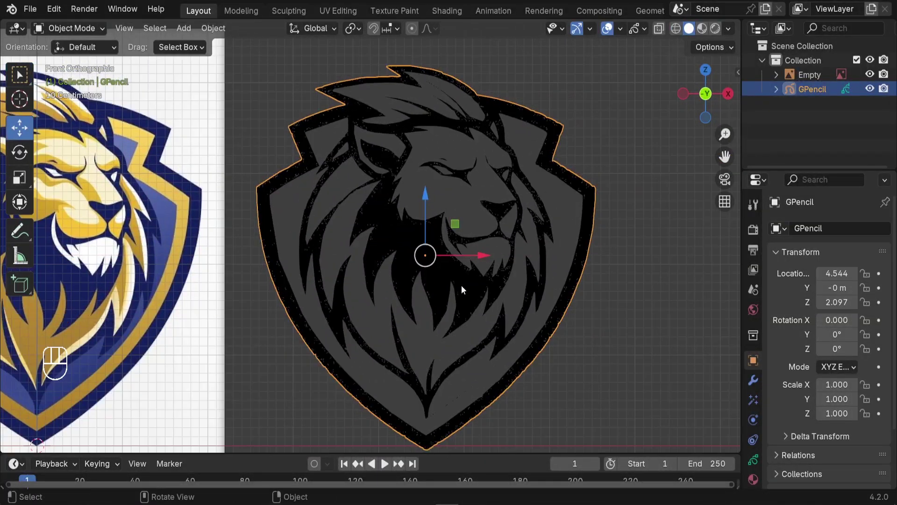
# Enter stroke editing on the Grease Pencil trace and select the linked outlines of the lion's face, ear and adjoining mane strands
pyautogui.press('Tab')
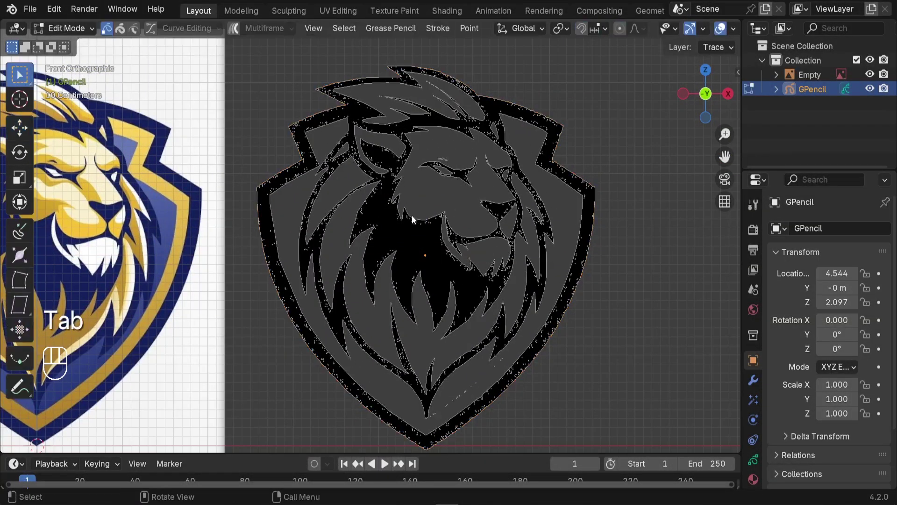
pyautogui.scroll(6, 405, 174)
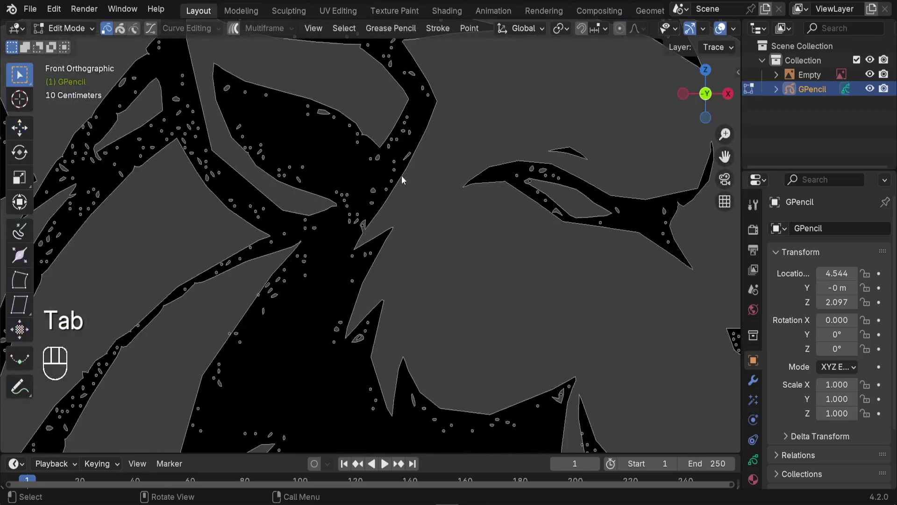
pyautogui.scroll(-4, 389, 177)
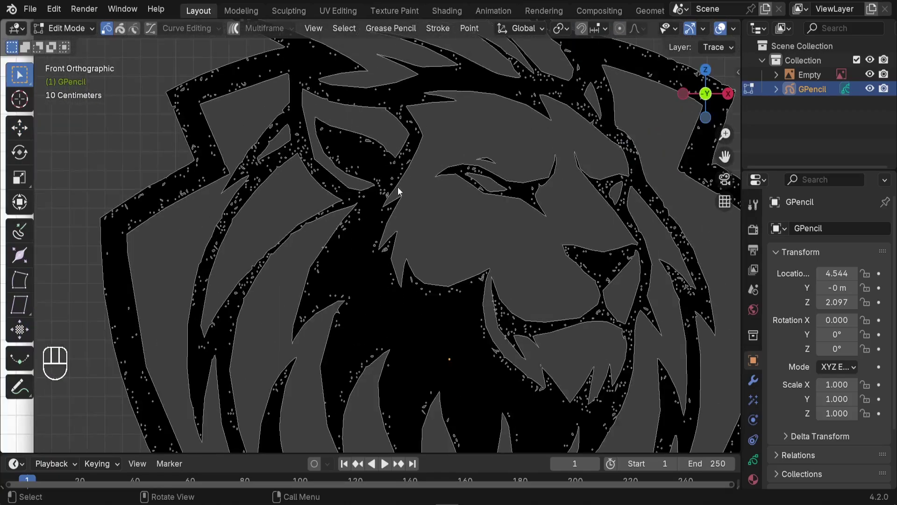
pyautogui.scroll(-3, 398, 191)
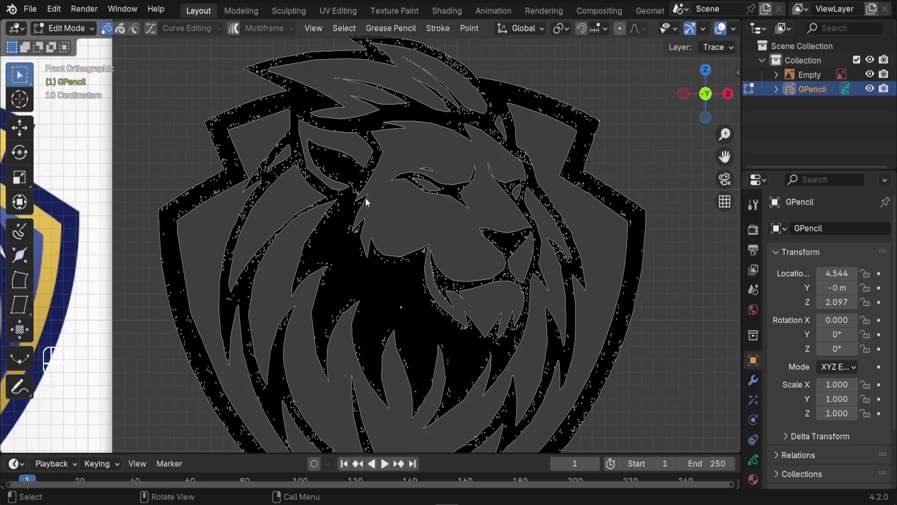
pyautogui.press('l')
pyautogui.press('l')
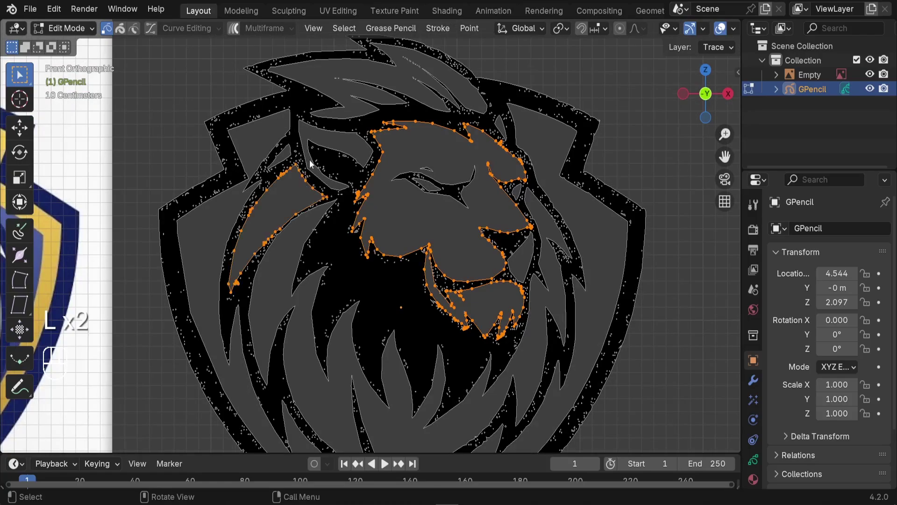
pyautogui.press('l')
pyautogui.press('l')
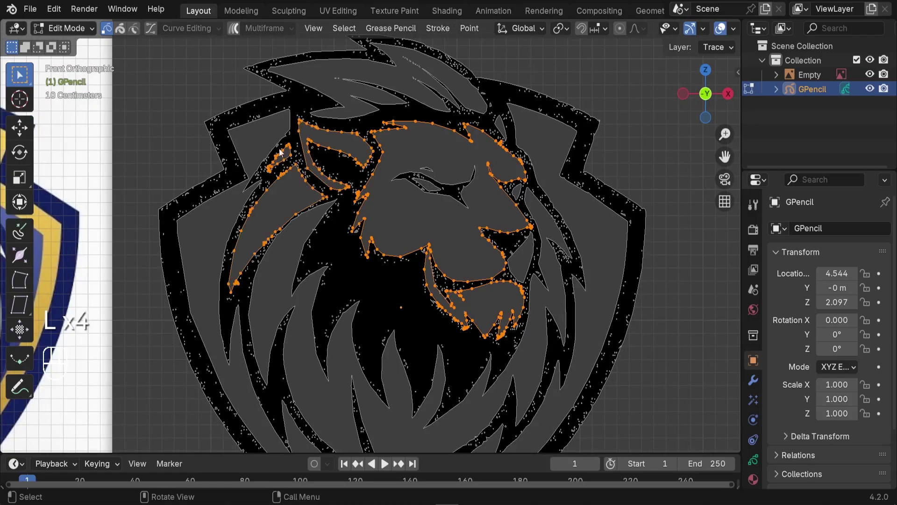
pyautogui.press('l')
# Undo the stray speck selection and add the shield border's outer and inner outlines to the selected strokes
pyautogui.scroll(2, 272, 114)
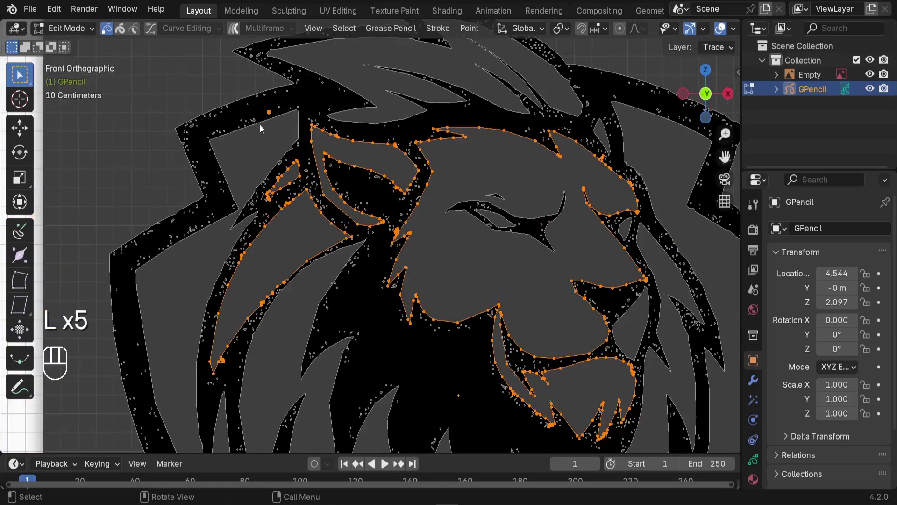
pyautogui.scroll(2, 260, 124)
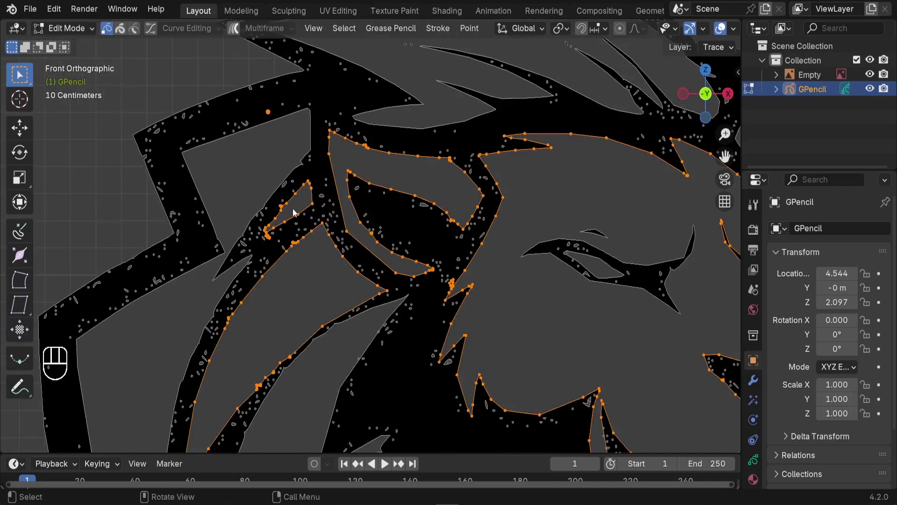
pyautogui.hotkey('ctrl', 'z')
pyautogui.press('l')
pyautogui.press('l')
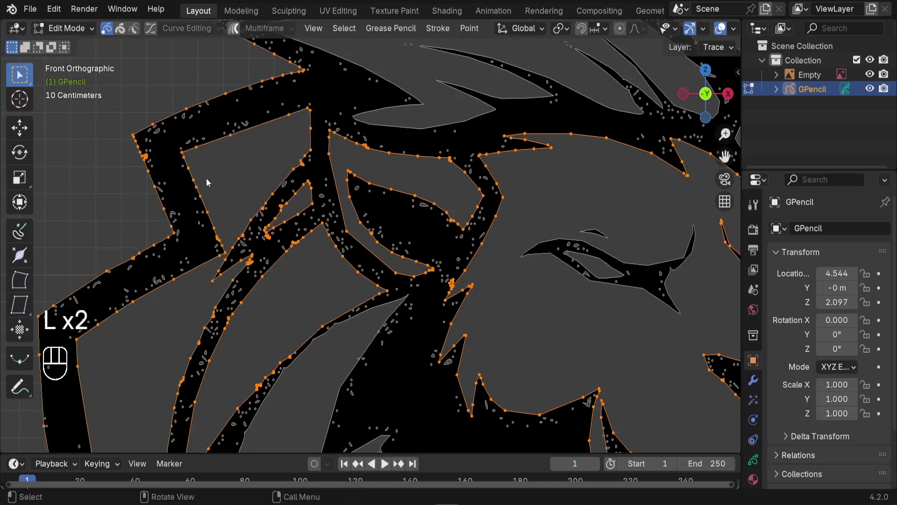
# Undo the last stray pick and add the outlines of the closed eye, mane strands and muzzle to the selection
pyautogui.scroll(-8, 207, 179)
pyautogui.scroll(9, 254, 284)
pyautogui.hotkey('ctrl', 'z')
pyautogui.press('l')
pyautogui.scroll(-5, 247, 288)
pyautogui.scroll(2, 376, 53)
pyautogui.press('l')
pyautogui.press('l')
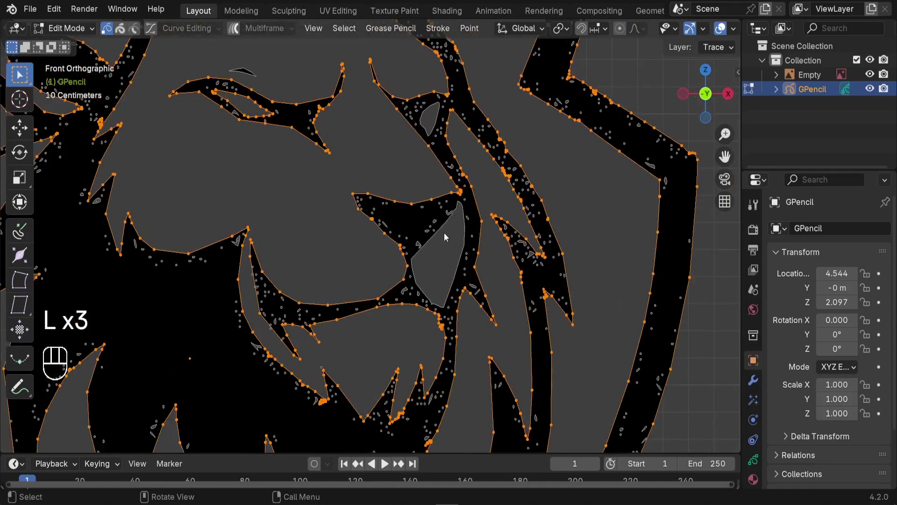
pyautogui.press('l')
# Correct the muzzle pick and add the remaining small outlines around the muzzle, far eye and forehead to the selection
pyautogui.scroll(4, 436, 233)
pyautogui.hotkey('ctrl', 'z')
pyautogui.press('l')
pyautogui.press('l')
pyautogui.scroll(-6, 420, 245)
pyautogui.scroll(4, 418, 149)
pyautogui.press('l')
pyautogui.scroll(-5, 258, 148)
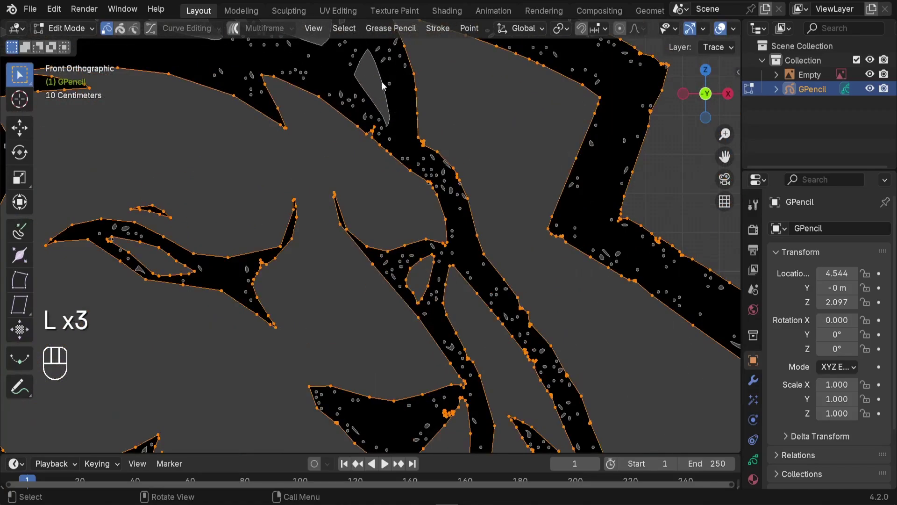
pyautogui.press('l')
pyautogui.press('l')
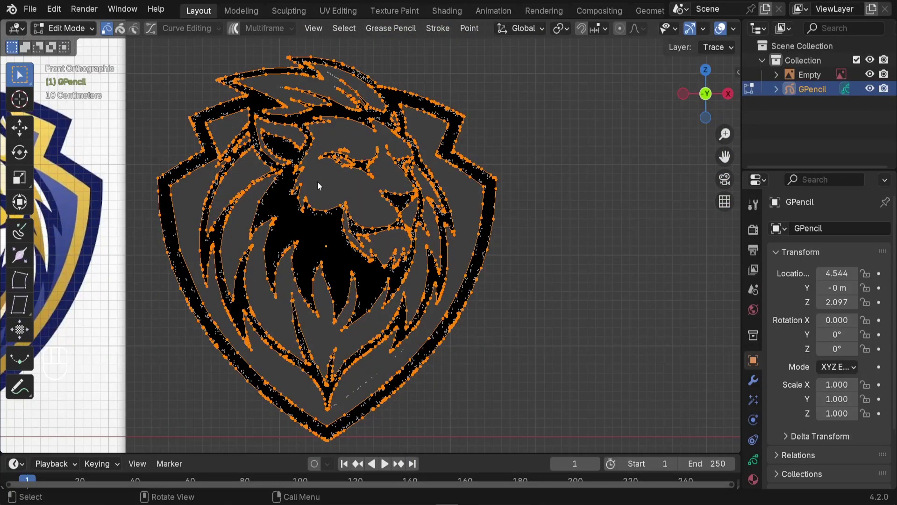
# Invert the selection to the stray specks inside the black areas and delete their points
pyautogui.scroll(8, 273, 185)
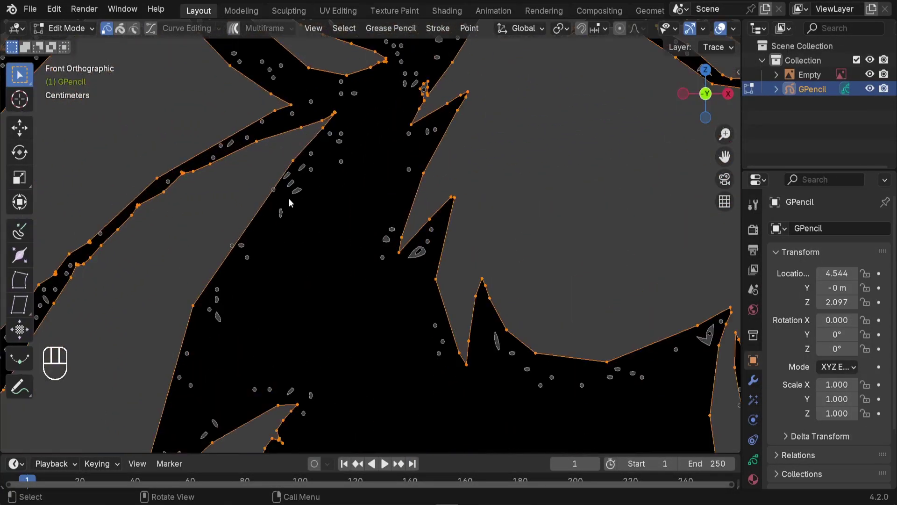
pyautogui.scroll(-3, 287, 206)
pyautogui.hotkey('ctrl', 'i')
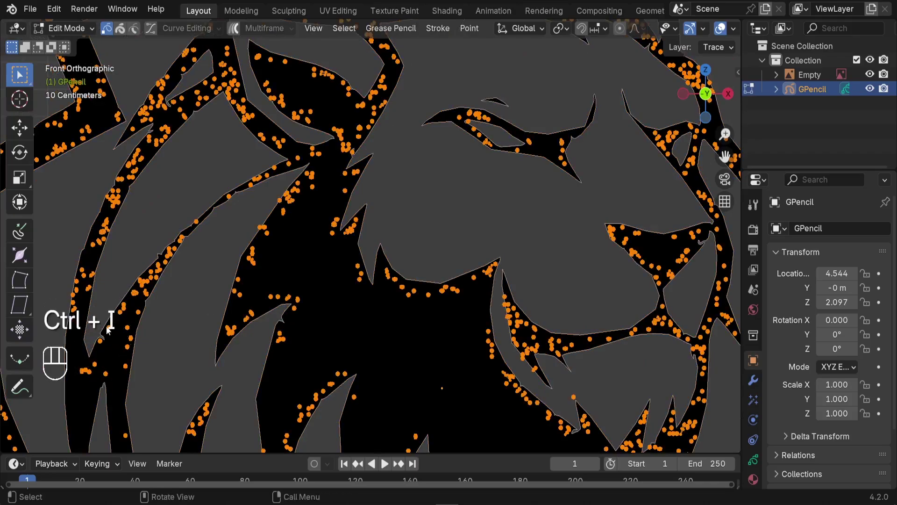
pyautogui.scroll(-3, 290, 268)
pyautogui.scroll(4, 290, 234)
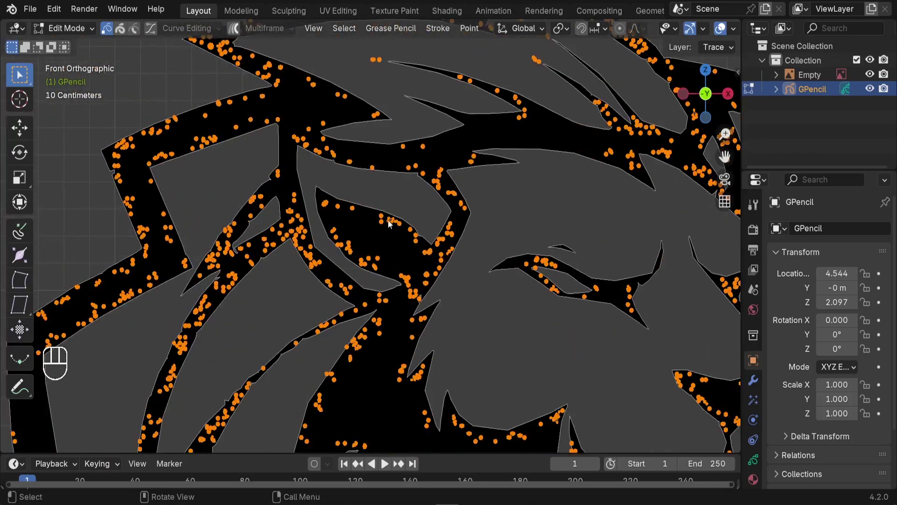
pyautogui.press('x')
pyautogui.click(322, 212)
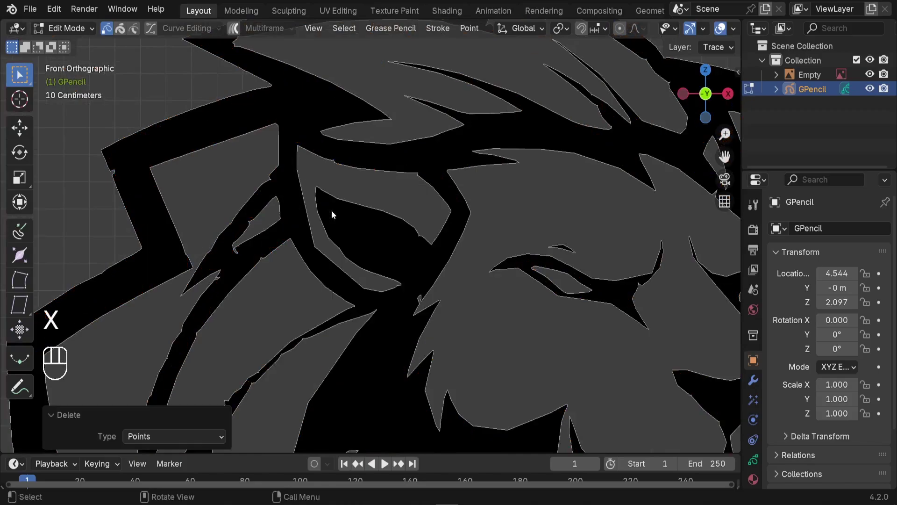
pyautogui.scroll(-5, 332, 210)
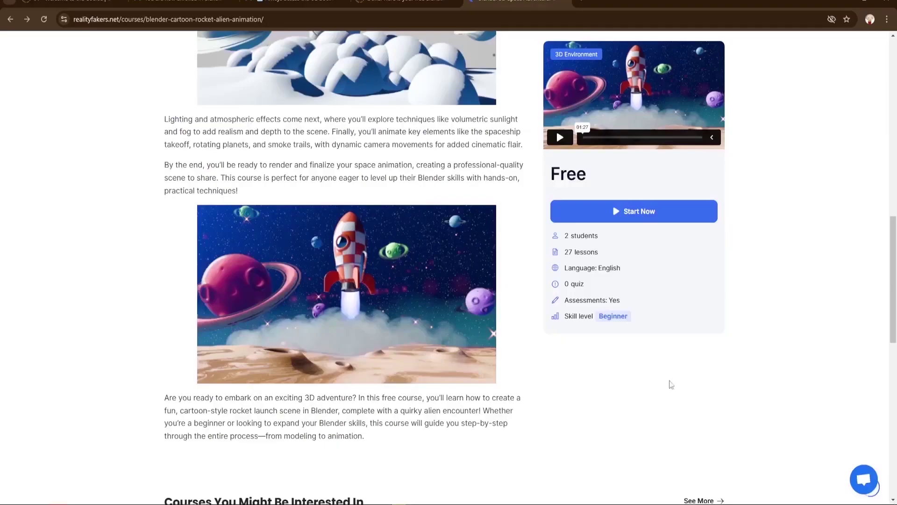
pyautogui.scroll(14, 367, 288)
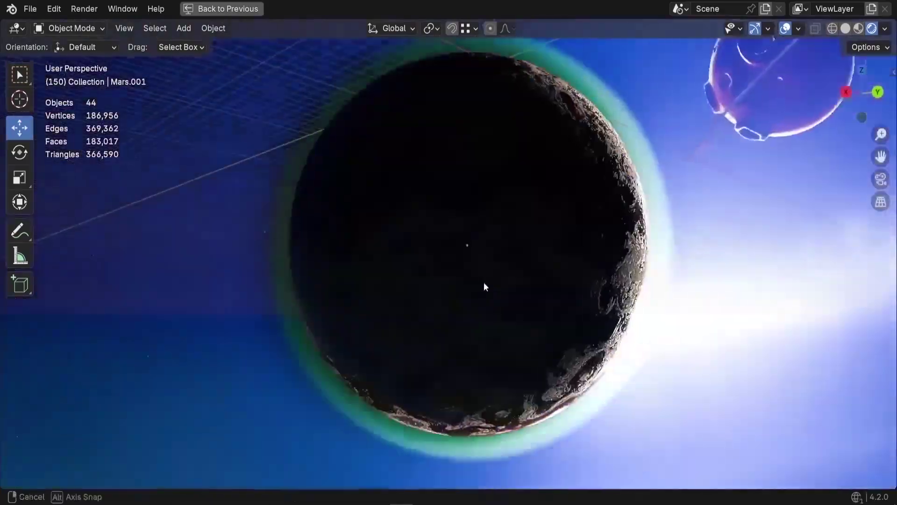
pyautogui.moveTo(484, 282); pyautogui.dragTo(718, 293, button='middle')
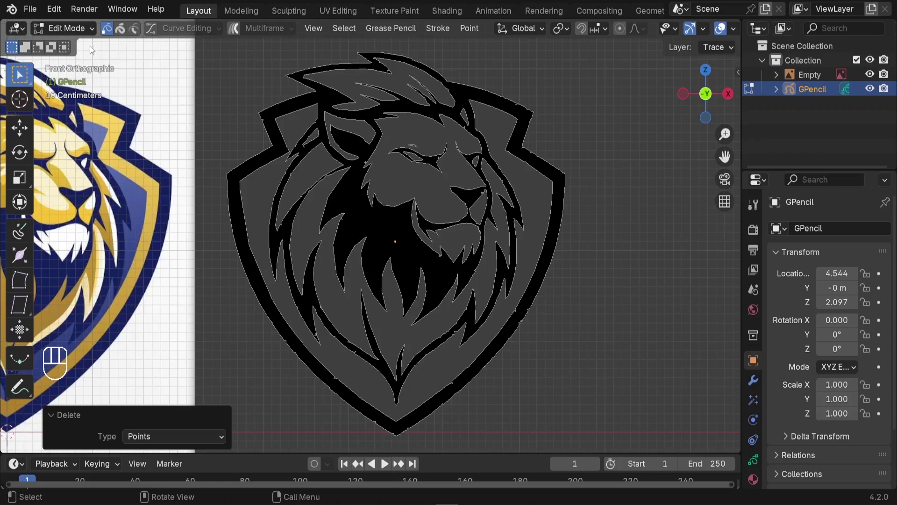
# Return to Object Mode and convert the cleaned Grease Pencil trace to a Path curve
pyautogui.click(63, 27)
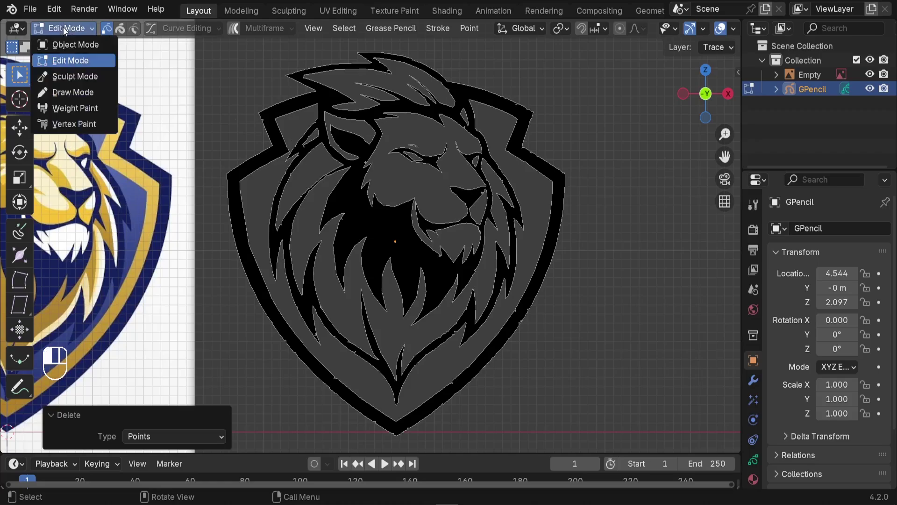
pyautogui.click(70, 50)
pyautogui.click(215, 29)
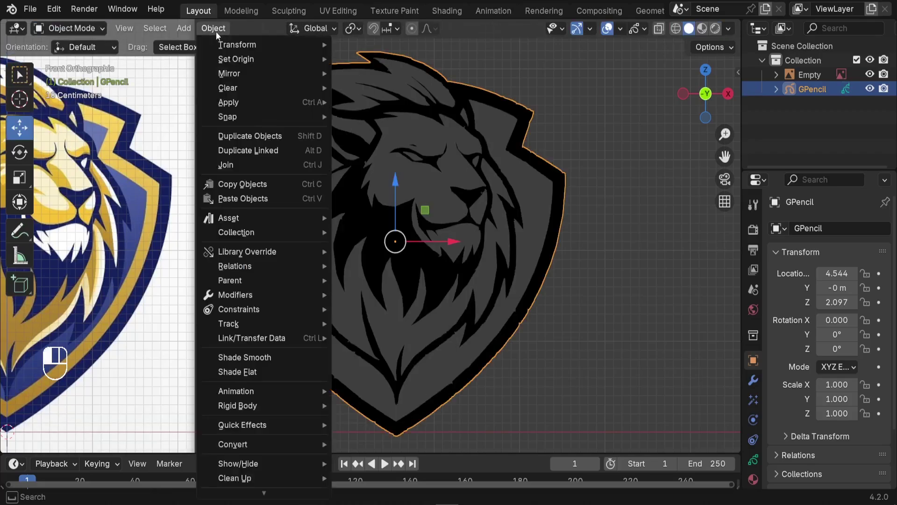
pyautogui.moveTo(281, 444)
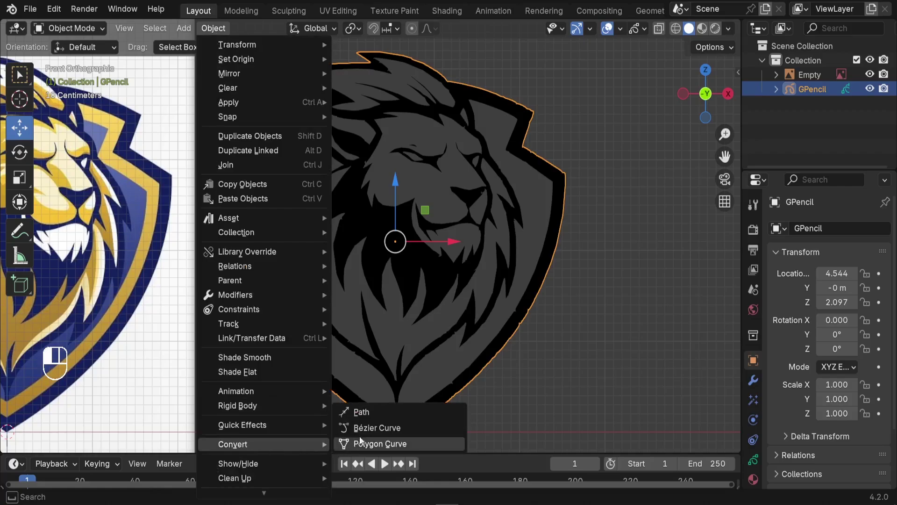
pyautogui.click(369, 414)
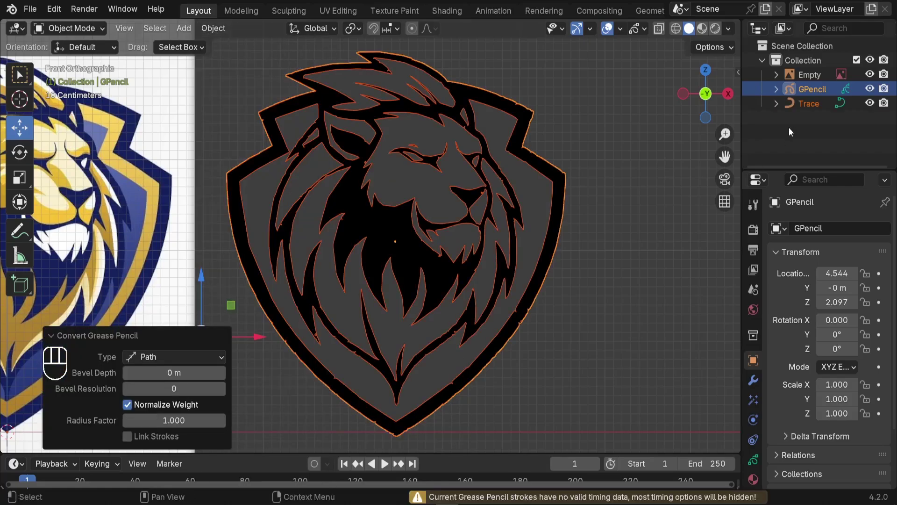
# Select the converted Trace curve and move it about 4.19 m along X, clear of the Grease Pencil trace
pyautogui.click(805, 104)
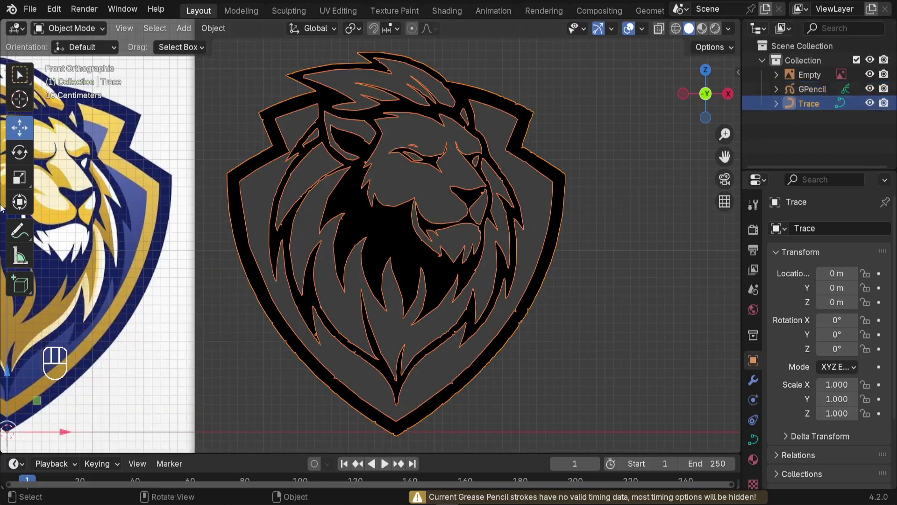
pyautogui.scroll(-2, 147, 195)
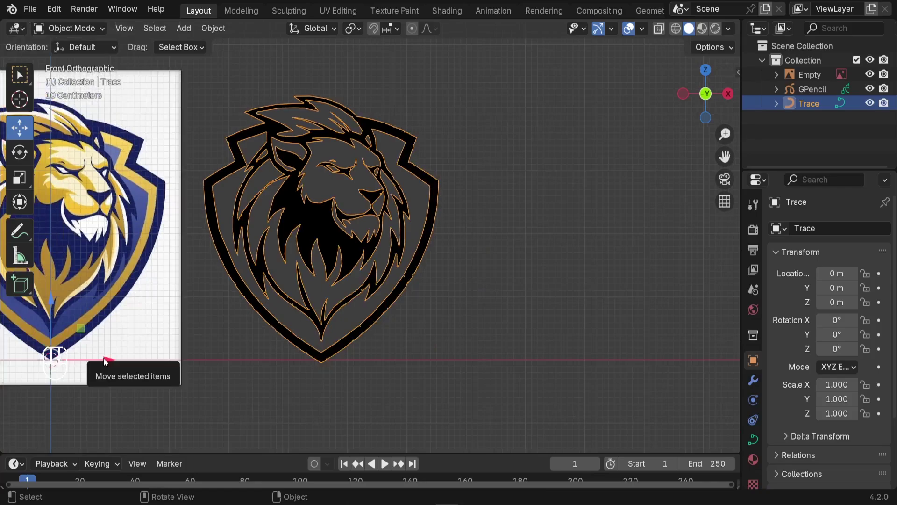
pyautogui.moveTo(104, 359); pyautogui.dragTo(351, 361)
pyautogui.keyDown('shift'); pyautogui.moveTo(432, 290); pyautogui.dragTo(386, 324, button='middle'); pyautogui.keyUp('shift')
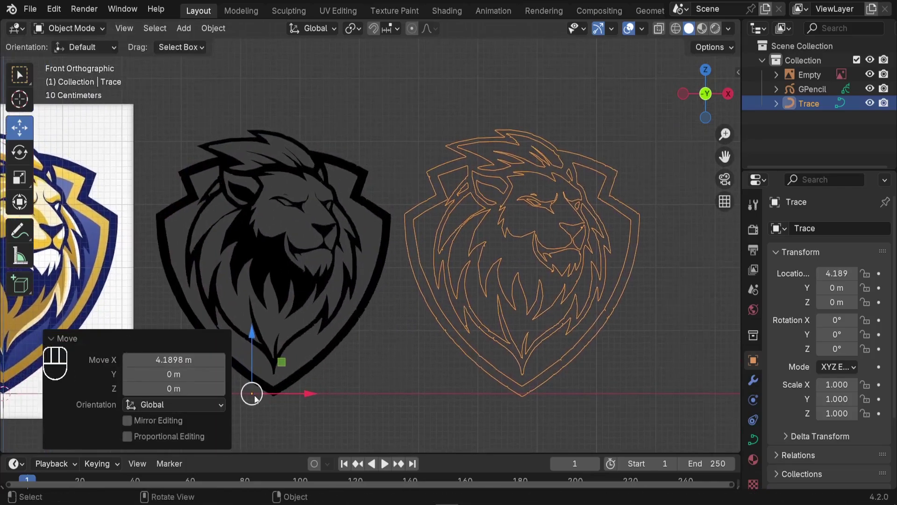
# Set the Trace curve's origin to its geometry
pyautogui.click(213, 28)
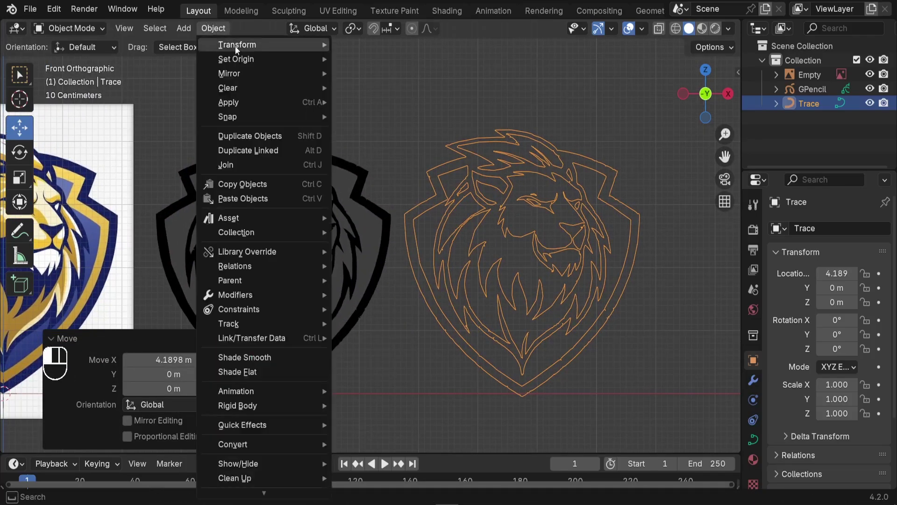
pyautogui.moveTo(236, 59)
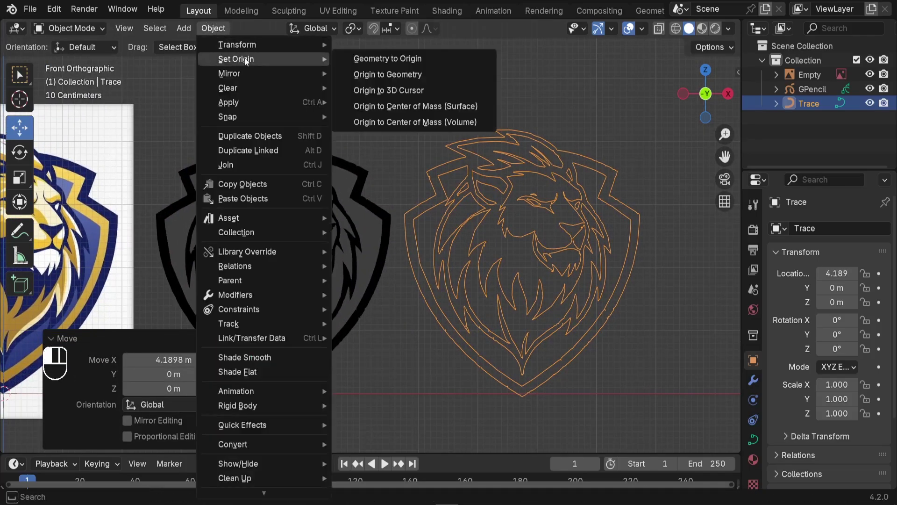
pyautogui.click(375, 74)
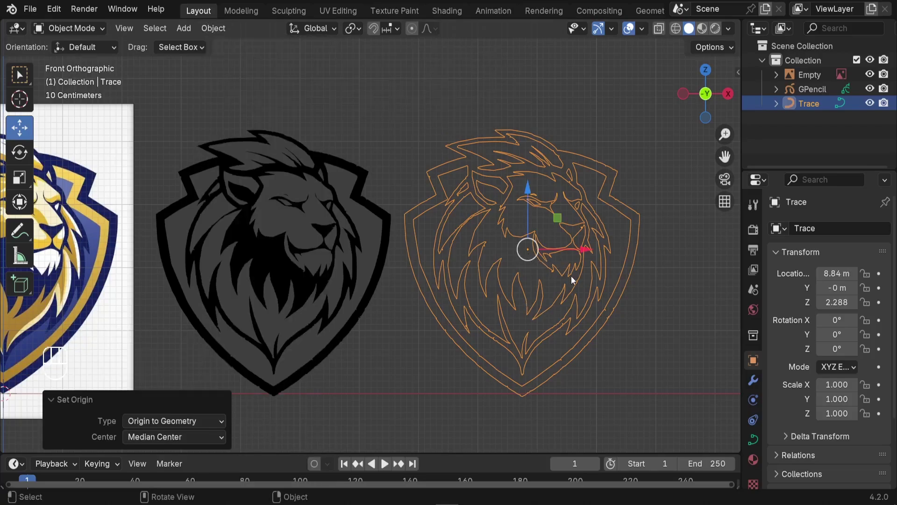
pyautogui.scroll(2, 571, 277)
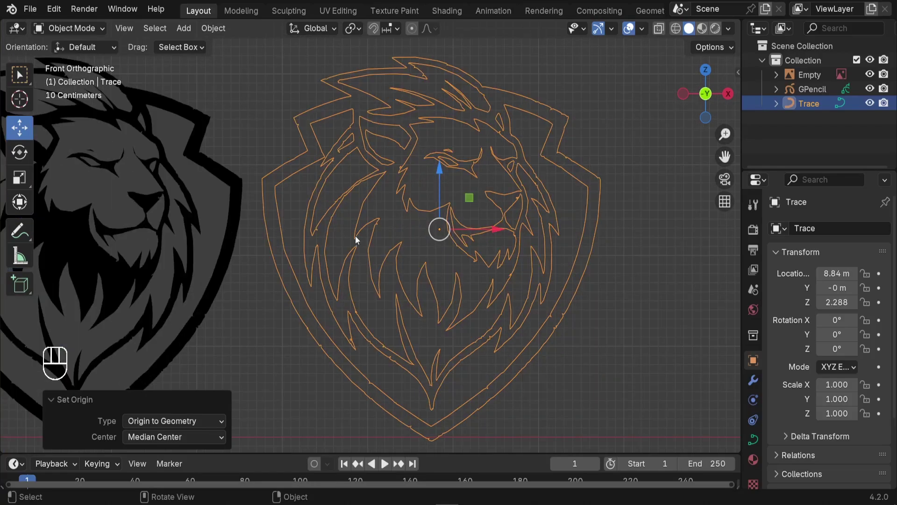
# Widen the properties area and set the Trace curve's Resolution Preview U to 1, checking the outlines up close
pyautogui.click(755, 440)
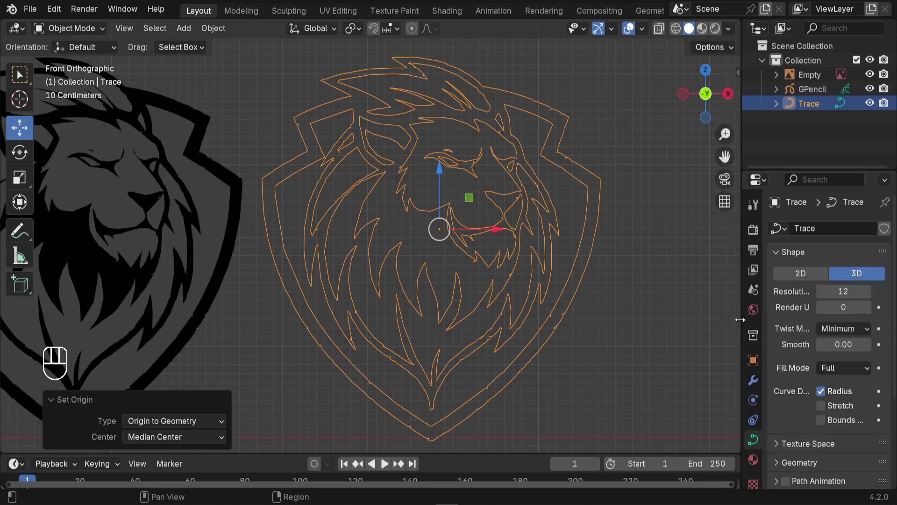
pyautogui.moveTo(741, 319); pyautogui.dragTo(615, 322)
pyautogui.scroll(5, 399, 114)
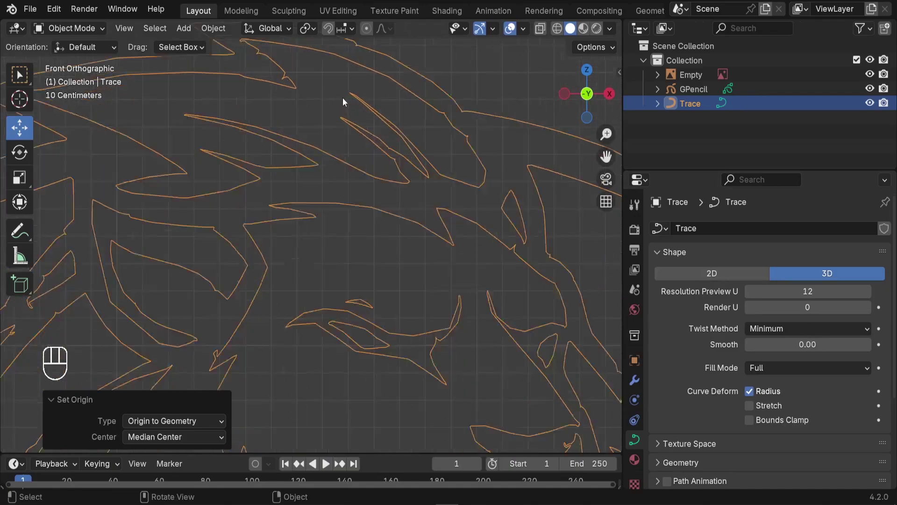
pyautogui.scroll(-1, 343, 97)
pyautogui.keyDown('shift'); pyautogui.moveTo(359, 262); pyautogui.dragTo(394, 217, button='middle'); pyautogui.keyUp('shift')
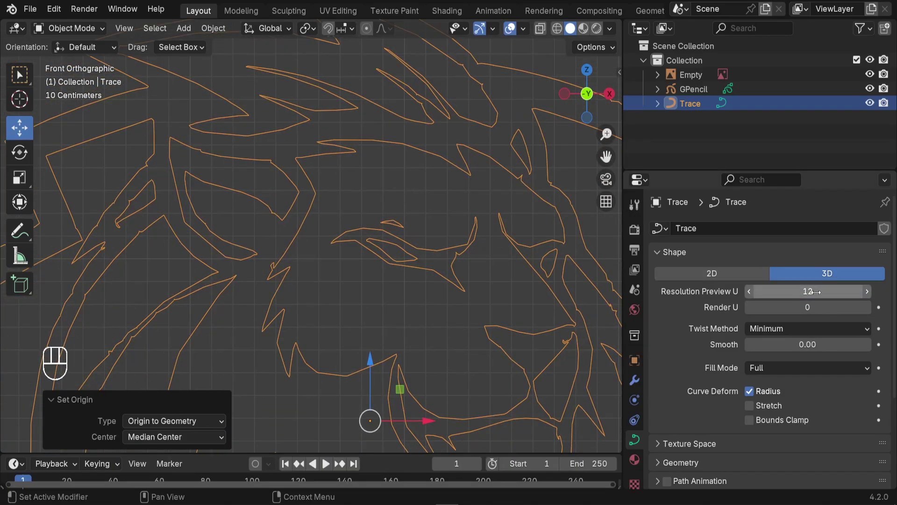
pyautogui.moveTo(815, 291)
pyautogui.mouseDown()
pyautogui.moveTo(790, 291)
pyautogui.moveTo(829, 291)
pyautogui.moveTo(790, 291)
pyautogui.mouseUp()
pyautogui.scroll(-2, 379, 153)
pyautogui.scroll(-2, 378, 153)
pyautogui.keyDown('shift'); pyautogui.moveTo(393, 228); pyautogui.dragTo(437, 200, button='middle'); pyautogui.keyUp('shift')
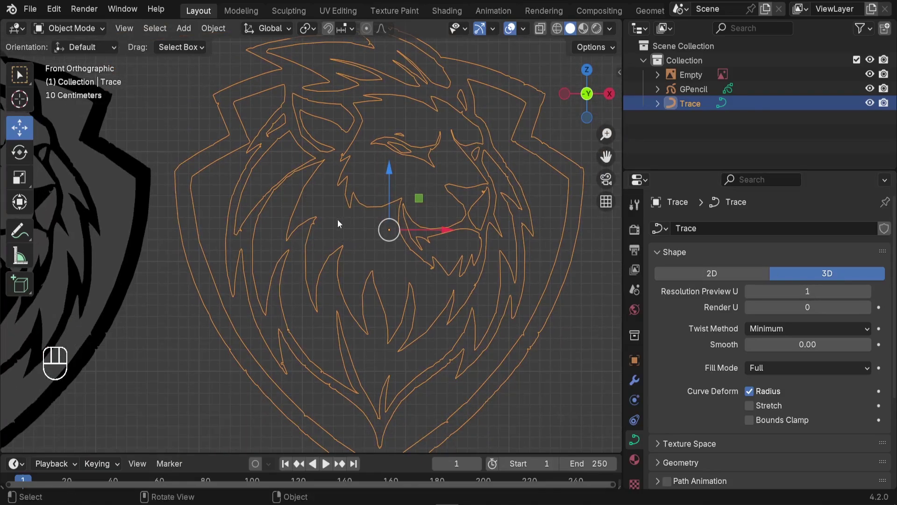
pyautogui.scroll(8, 281, 192)
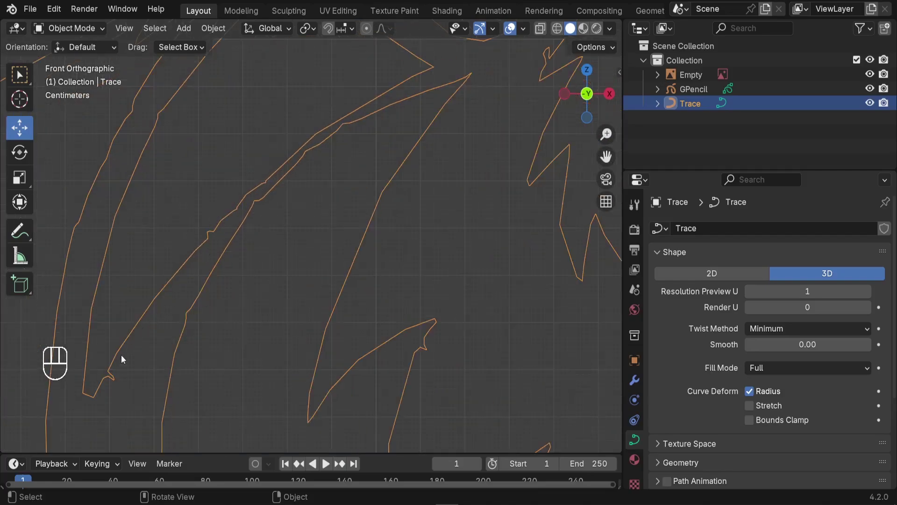
# Convert the Trace curve object to a mesh
pyautogui.scroll(-8, 200, 216)
pyautogui.click(213, 29)
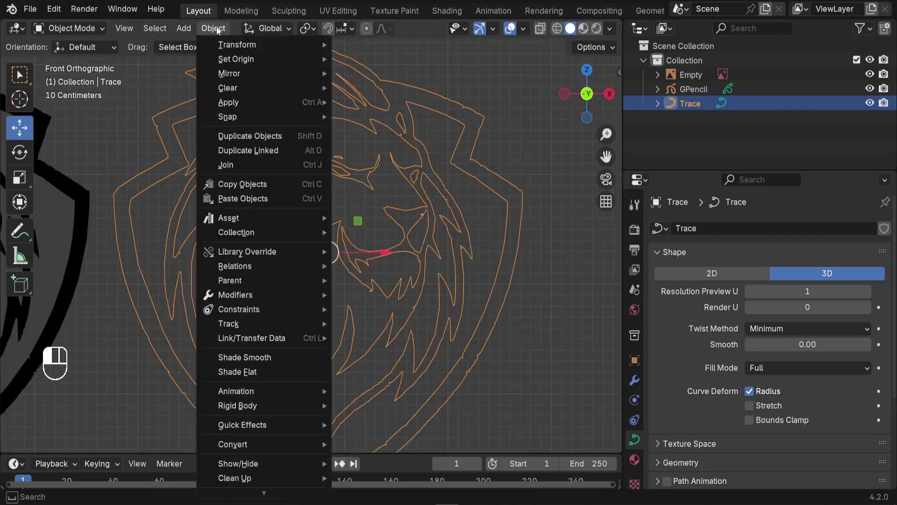
pyautogui.moveTo(279, 443)
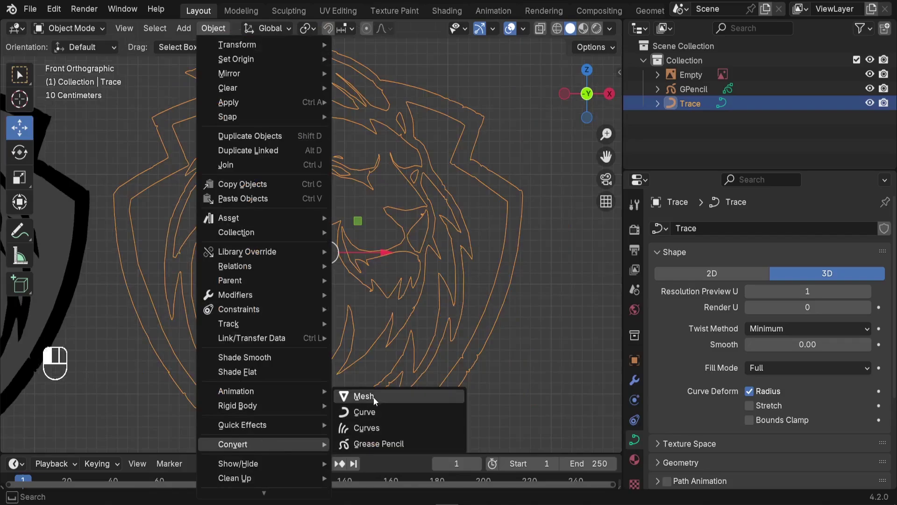
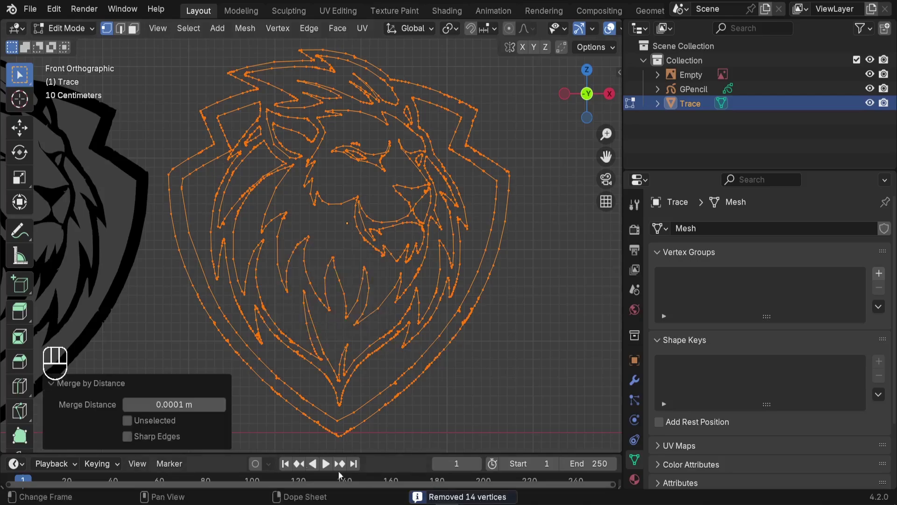
# Raise the Merge by Distance setting for the trace's vertices to 0.001 m and on to 0.01 m
pyautogui.click(171, 405)
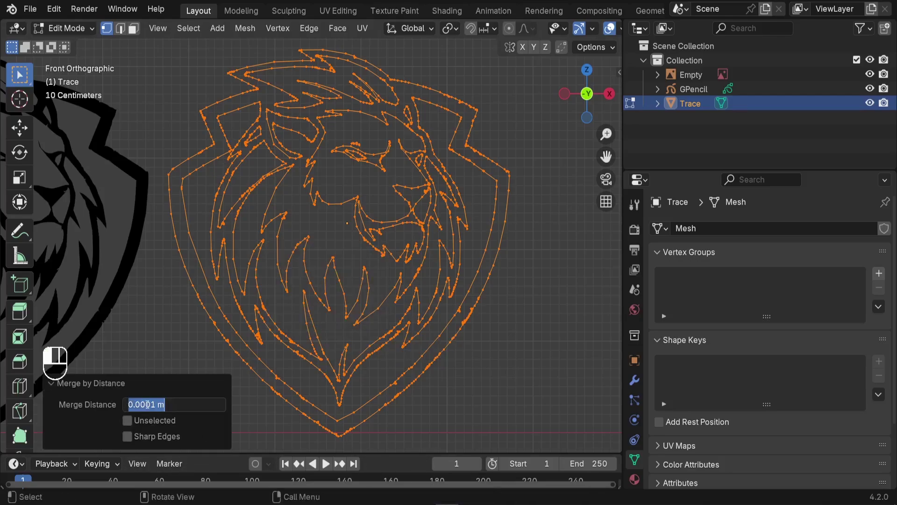
pyautogui.click(150, 405)
pyautogui.press('BackSpace')
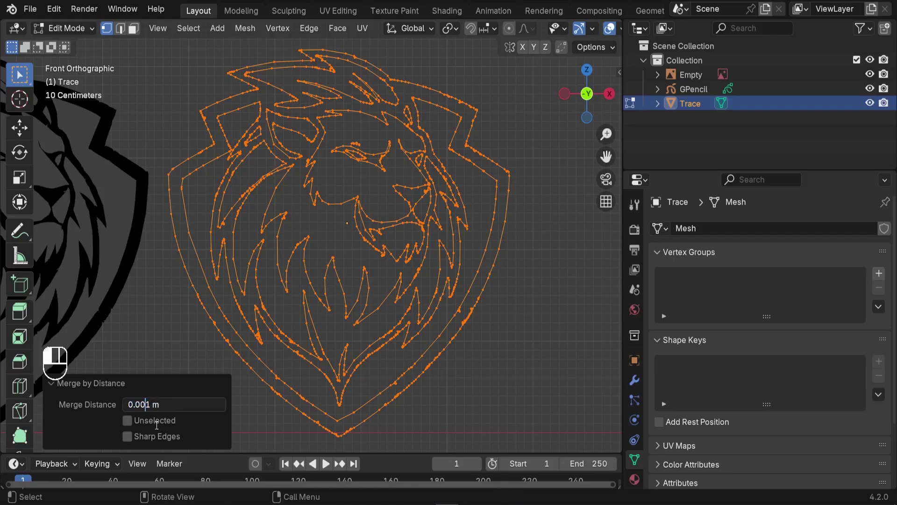
pyautogui.press('Return')
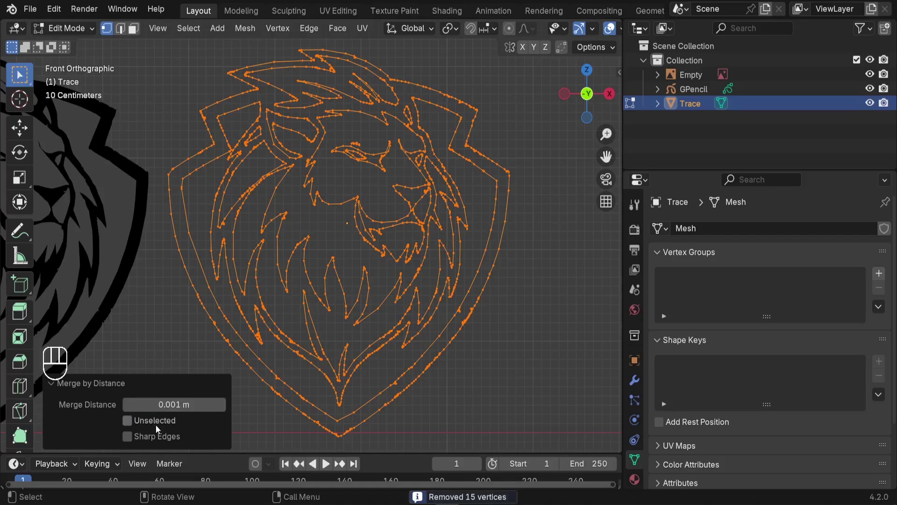
pyautogui.click(157, 404)
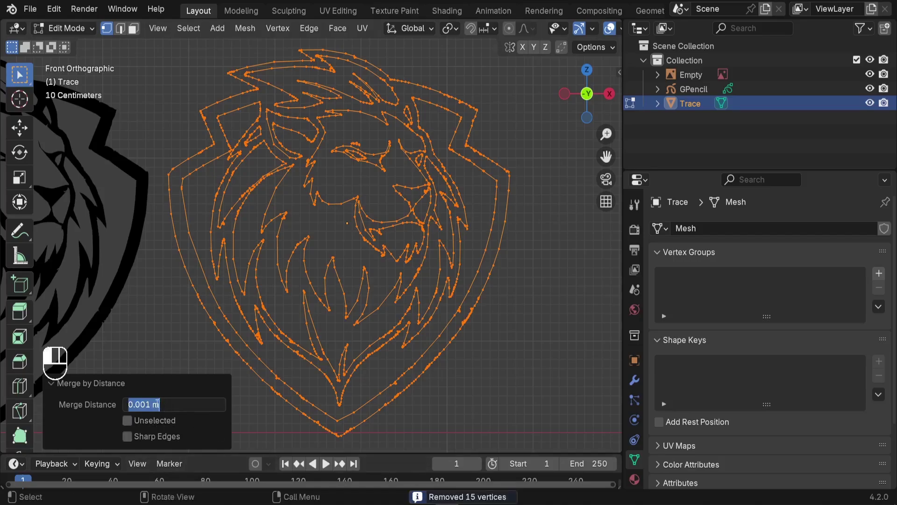
pyautogui.click(146, 404)
pyautogui.press('BackSpace')
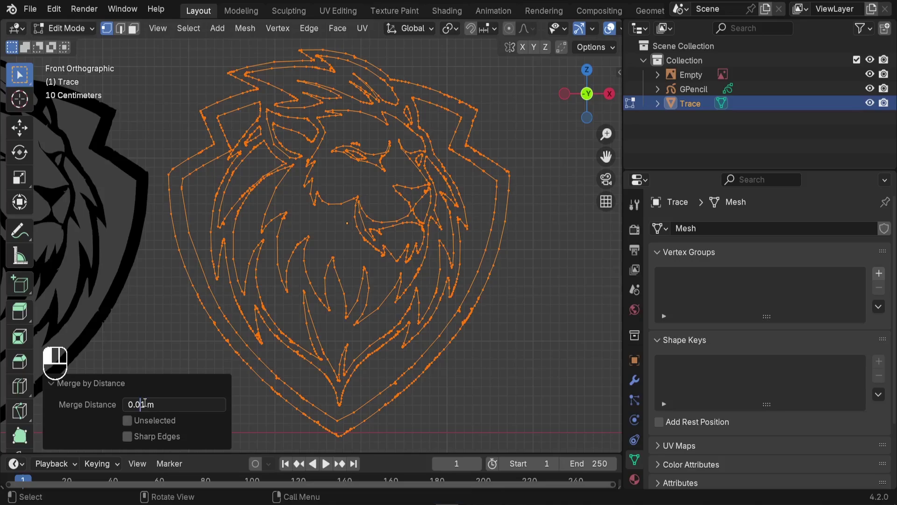
pyautogui.press('Return')
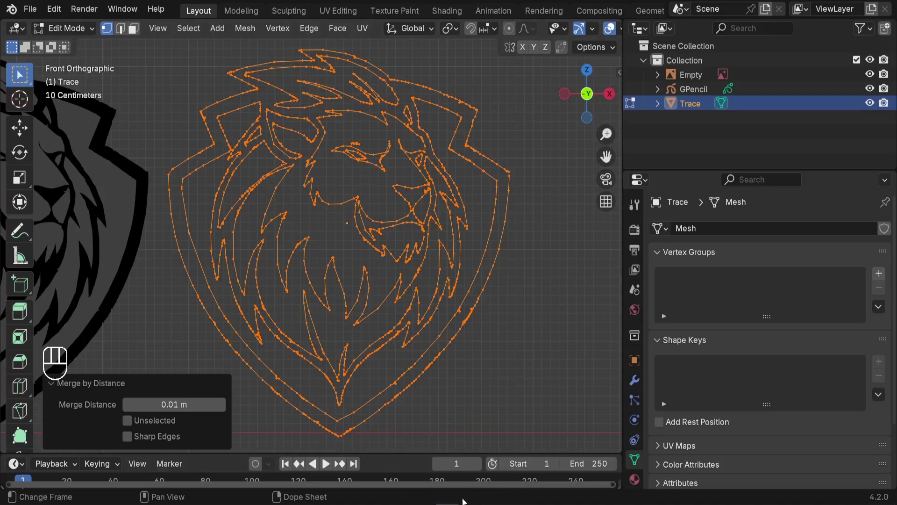
# Try a Merge Distance of 0.05 m and check the outlines around the lion's face
pyautogui.click(163, 404)
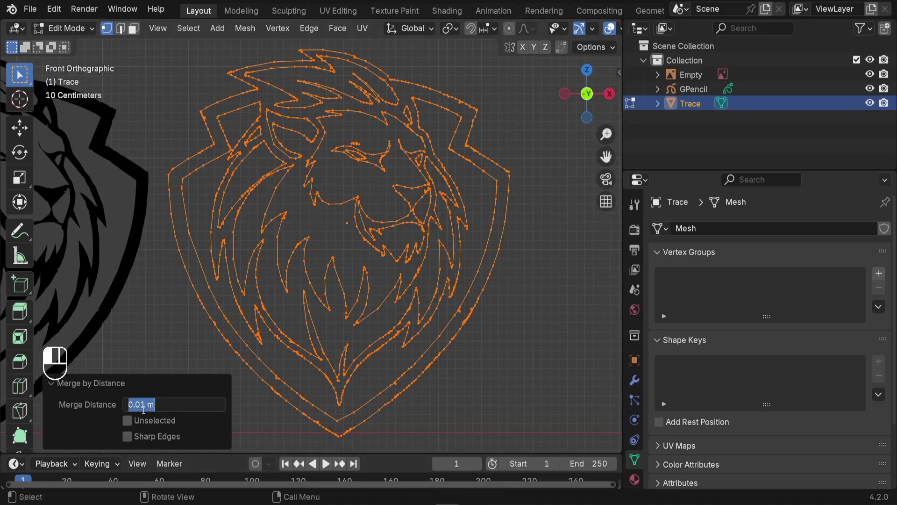
pyautogui.moveTo(145, 403); pyautogui.dragTo(140, 404)
pyautogui.write('5')
pyautogui.press('Return')
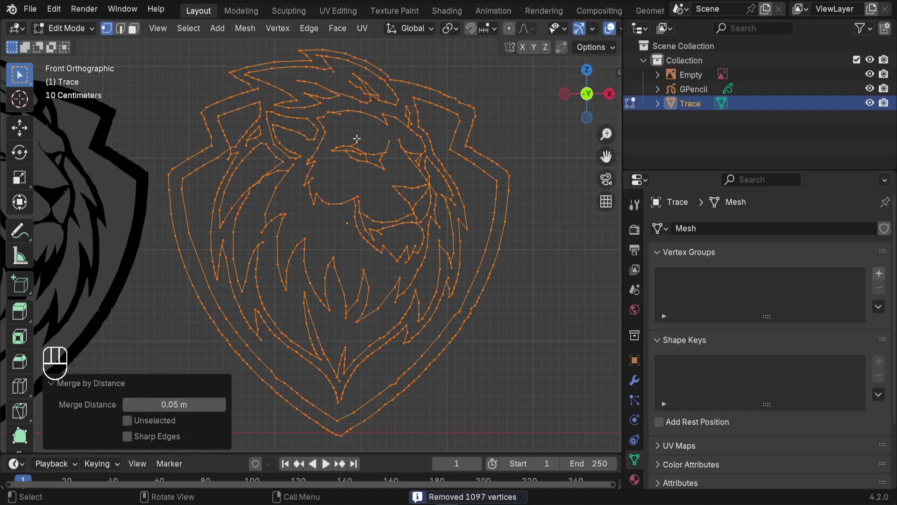
pyautogui.scroll(5, 374, 138)
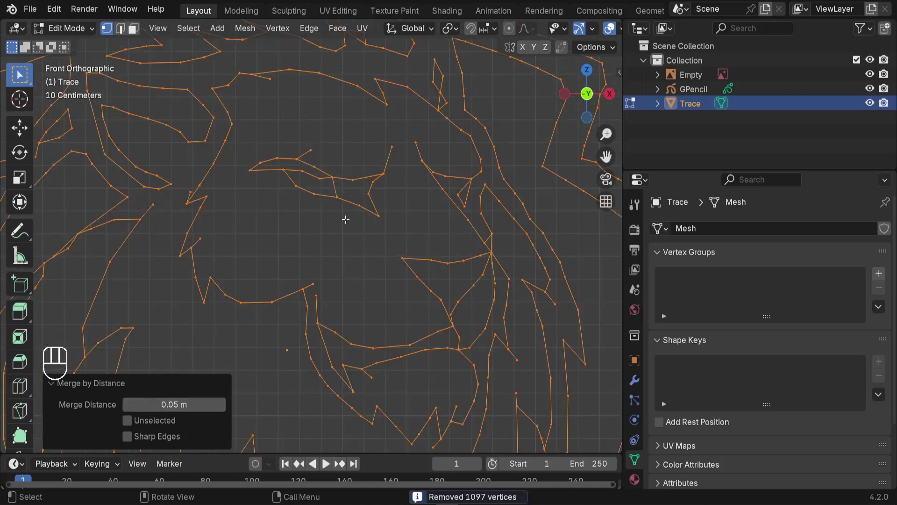
# Set the Merge Distance for the trace's vertices back to 0.01 m
pyautogui.click(171, 403)
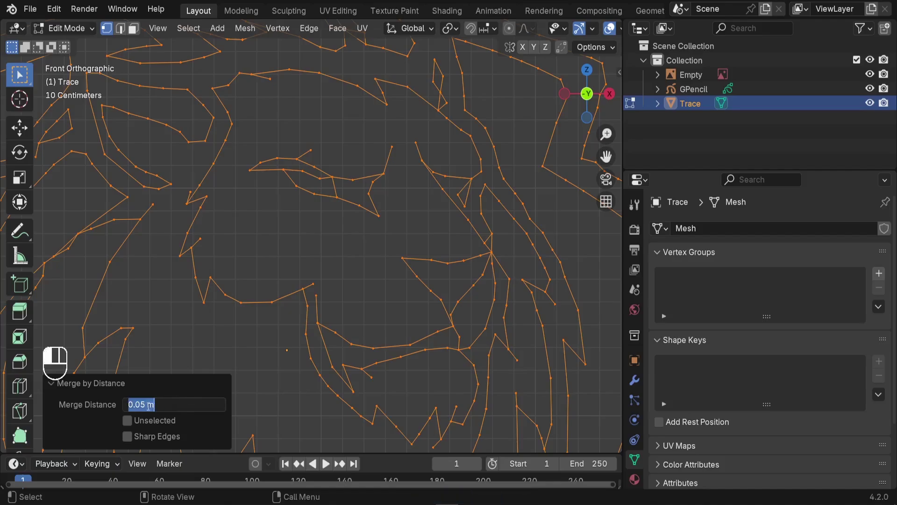
pyautogui.moveTo(146, 404); pyautogui.dragTo(140, 405)
pyautogui.write('1')
pyautogui.press('Return')
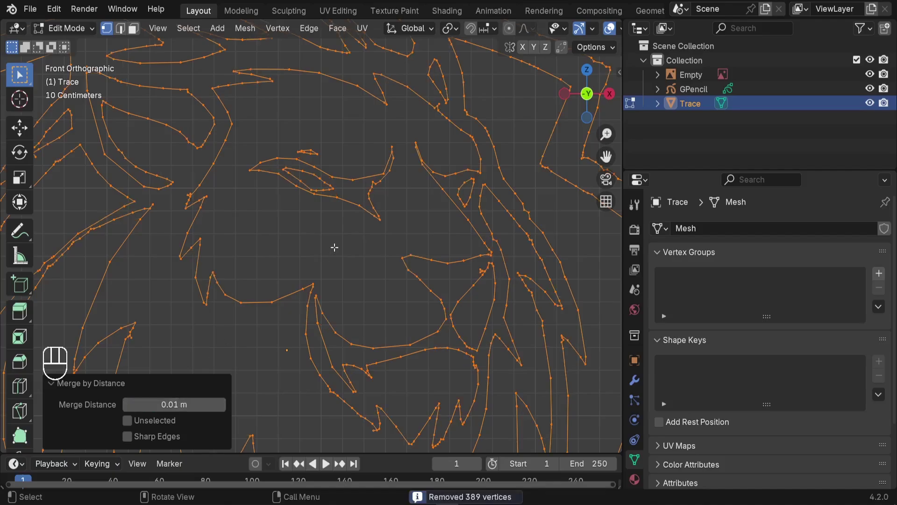
# Dissolve the stray spike vertex on the outline at the inner corner of the lion's larger eye
pyautogui.scroll(-3, 356, 205)
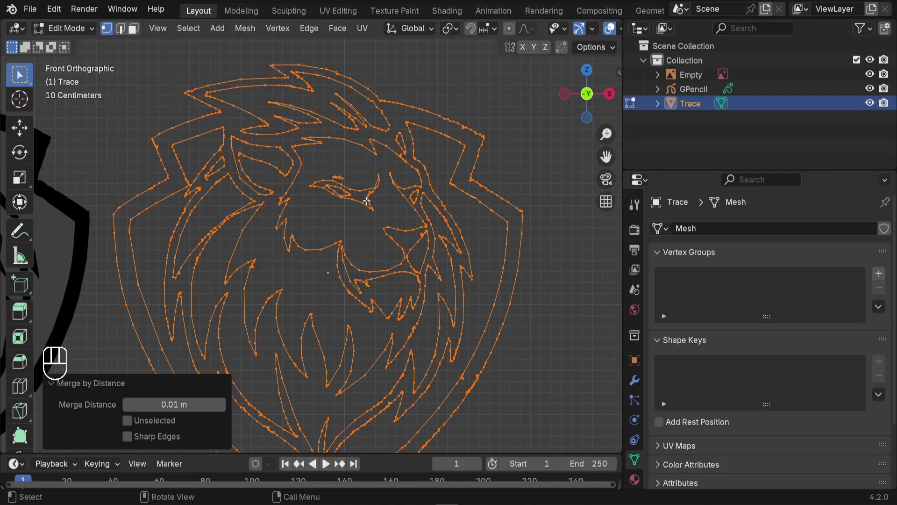
pyautogui.scroll(6, 368, 199)
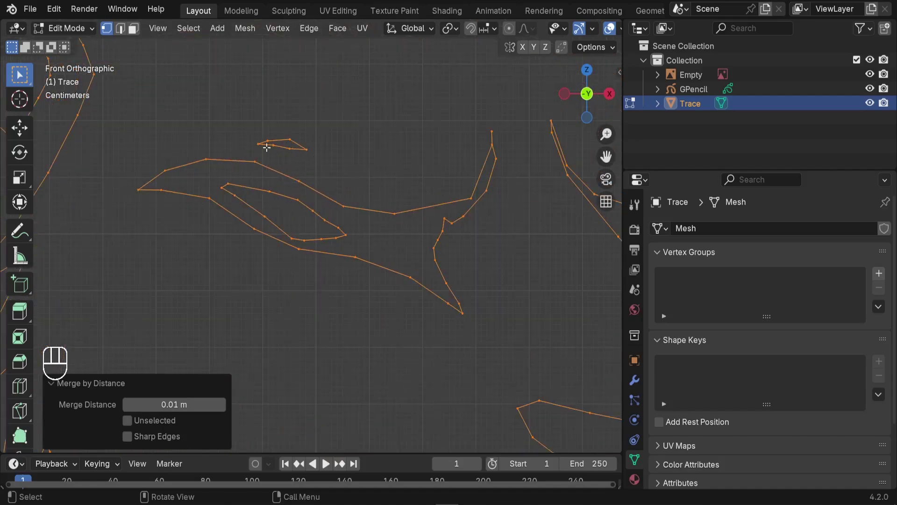
pyautogui.keyDown('shift'); pyautogui.moveTo(264, 146); pyautogui.dragTo(221, 116, button='middle'); pyautogui.keyUp('shift')
pyautogui.scroll(6, 336, 252)
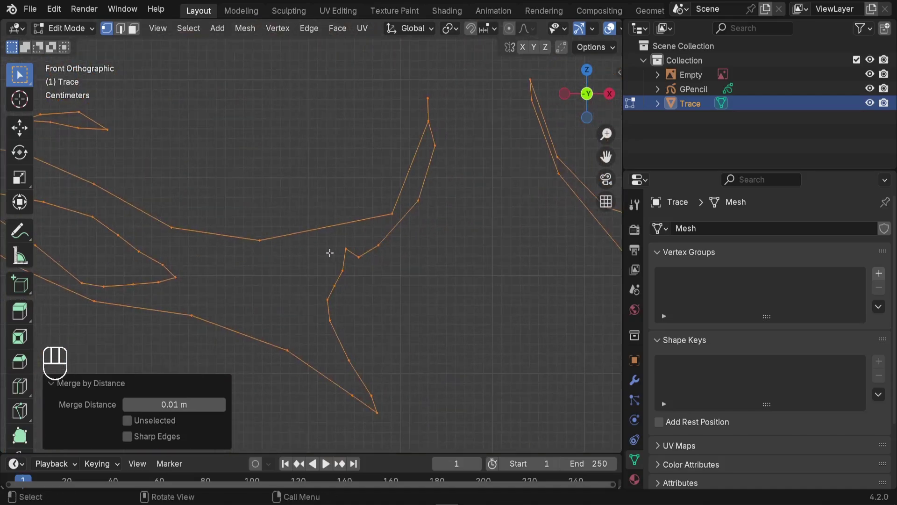
pyautogui.scroll(2, 348, 252)
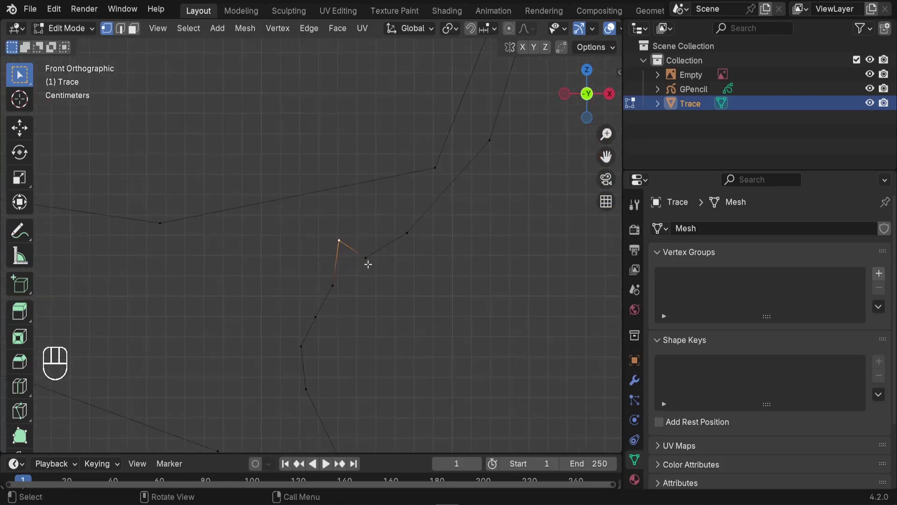
pyautogui.press('x')
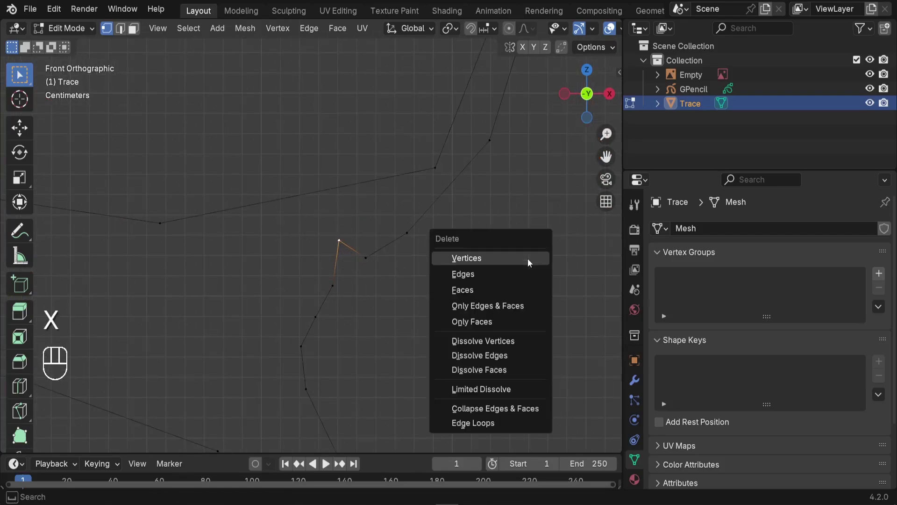
pyautogui.click(474, 341)
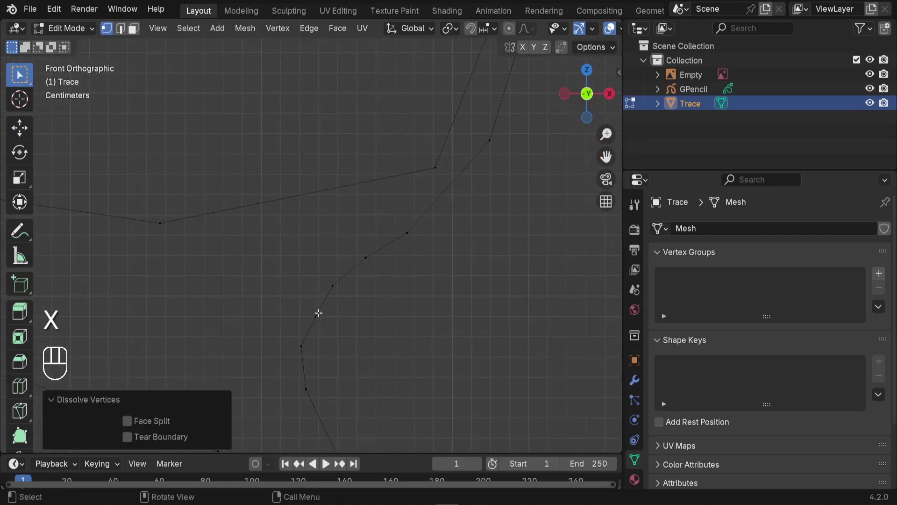
# Bevel the sharp corner vertex on the brow outline above the inner eye corner with 5 segments and a width of about 0.054 m
pyautogui.keyDown('shift'); pyautogui.moveTo(440, 201); pyautogui.dragTo(423, 294, button='middle'); pyautogui.keyUp('shift')
pyautogui.click(475, 265)
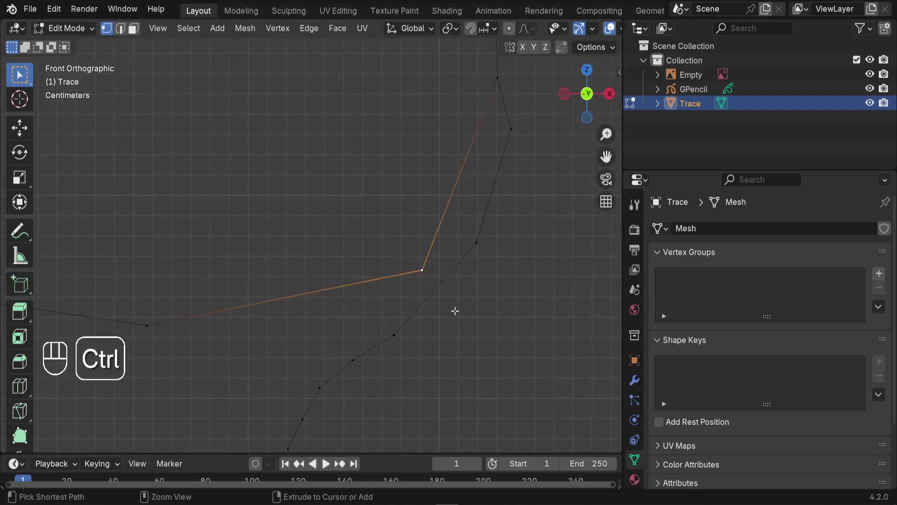
pyautogui.hotkey('shift', 'ctrl', 'b')
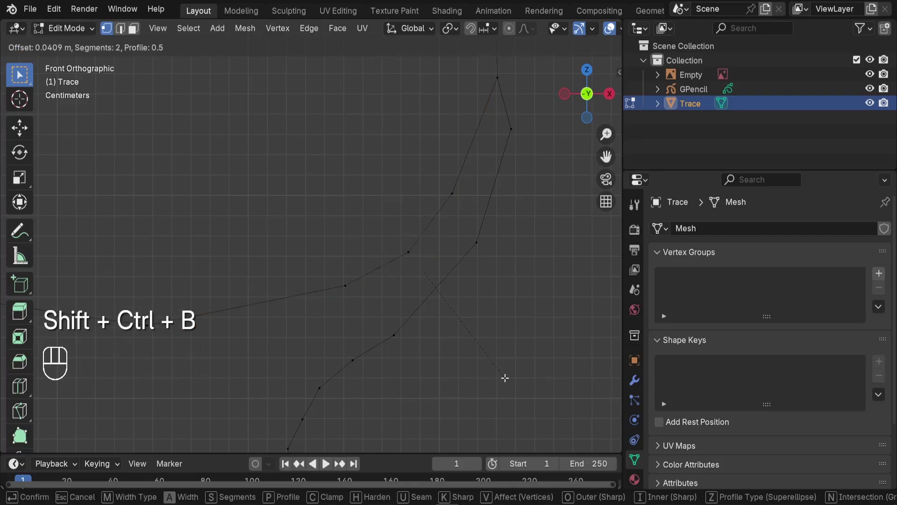
pyautogui.scroll(1, 505, 378)
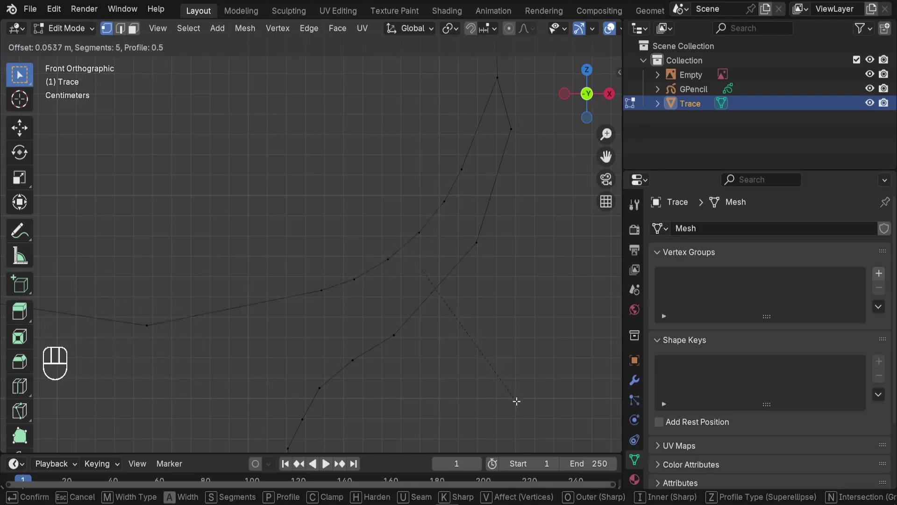
pyautogui.click(517, 401)
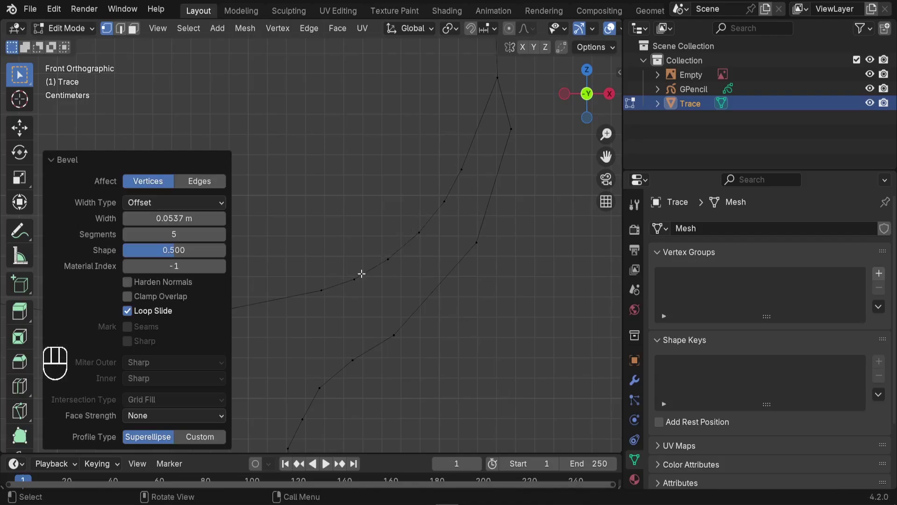
# Join the outer side vertex to the tip vertex of the brow outline with a new edge and delete the redundant edge below it
pyautogui.scroll(-2, 337, 297)
pyautogui.moveTo(433, 197)
pyautogui.keyDown('shift'); pyautogui.mouseDown(button='middle')
pyautogui.moveTo(458, 301)
pyautogui.moveTo(442, 291)
pyautogui.mouseUp(button='middle'); pyautogui.keyUp('shift')
pyautogui.scroll(4, 472, 275)
pyautogui.click(452, 310)
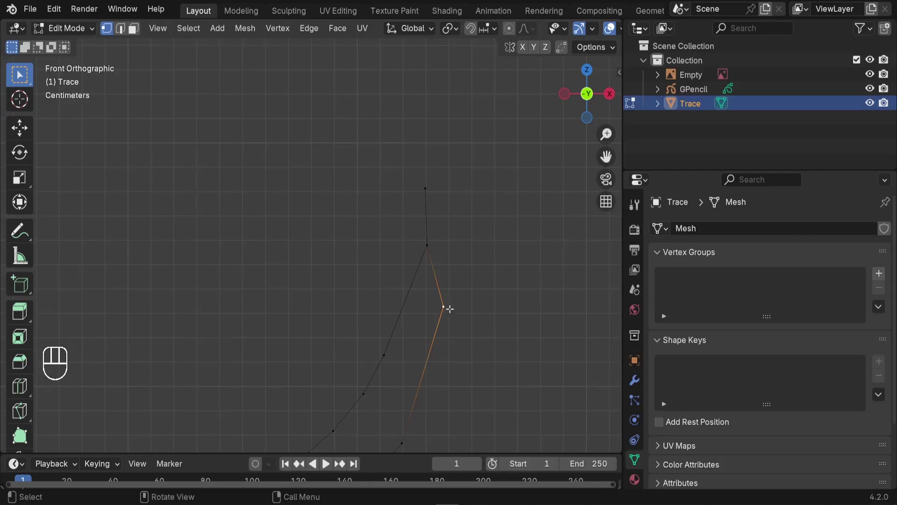
pyautogui.keyDown('shift'); pyautogui.click(427, 187); pyautogui.keyUp('shift')
pyautogui.press('f')
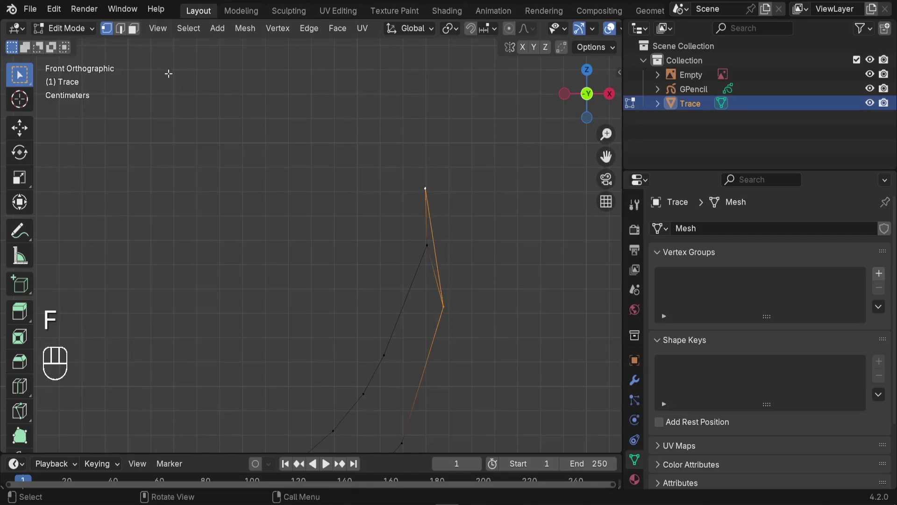
pyautogui.click(120, 29)
pyautogui.click(432, 265)
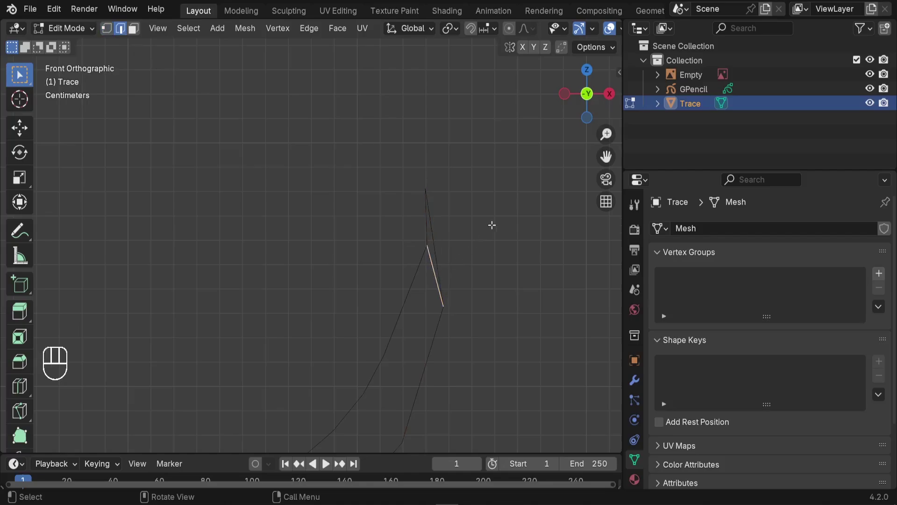
pyautogui.press('x')
pyautogui.click(482, 102)
# Move the brow outline's tip vertex slightly along X to even out the point, and return to Object Mode
pyautogui.click(107, 28)
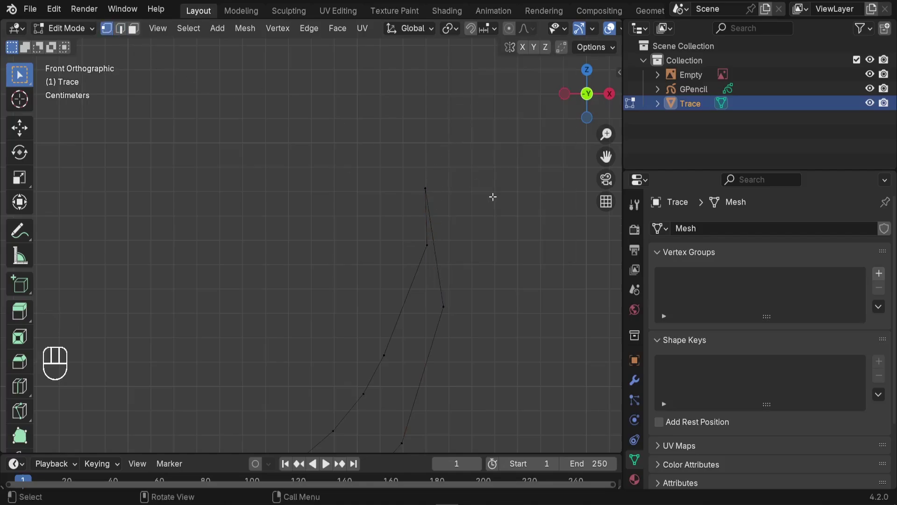
pyautogui.click(427, 185)
pyautogui.press('g')
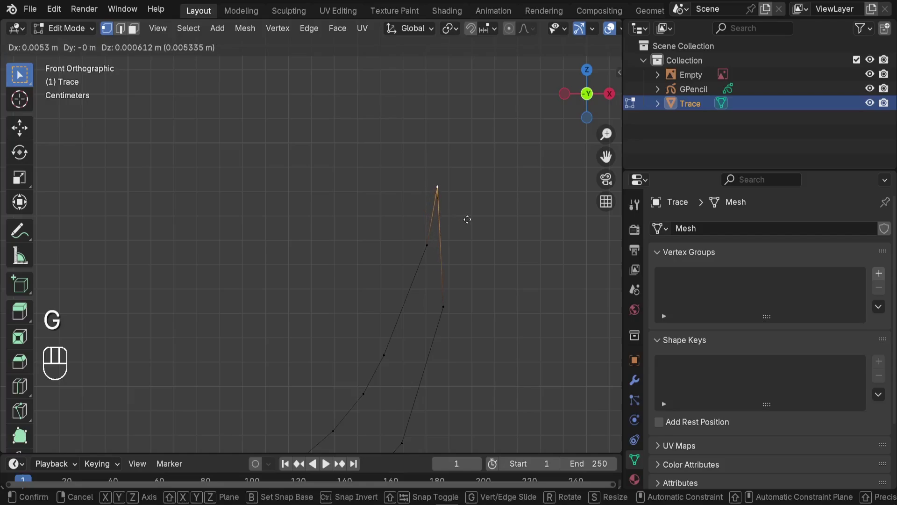
pyautogui.click(471, 218)
pyautogui.press('Tab')
# Delete the small stray triangle of three vertices on the outline beside the lion's nose in Edit Mode
pyautogui.scroll(4, 371, 232)
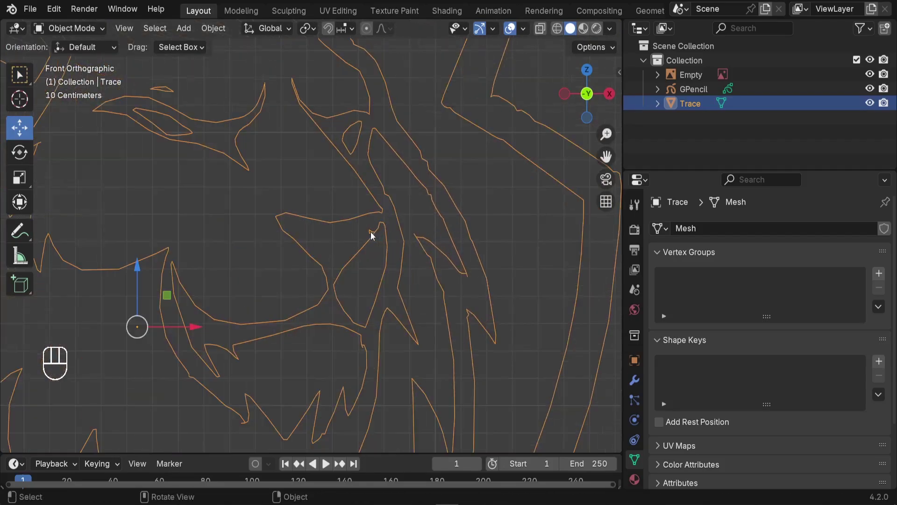
pyautogui.scroll(2, 372, 232)
pyautogui.press('Tab')
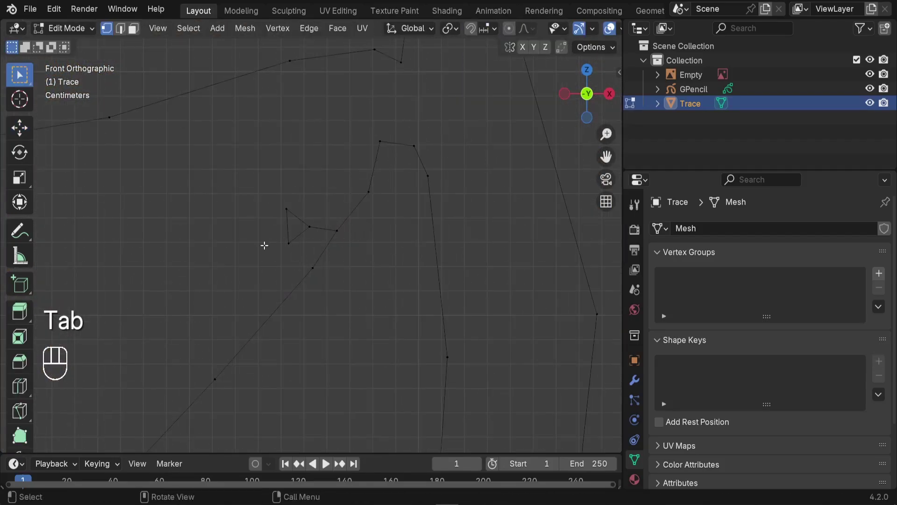
pyautogui.moveTo(252, 253); pyautogui.dragTo(327, 189)
pyautogui.press('x')
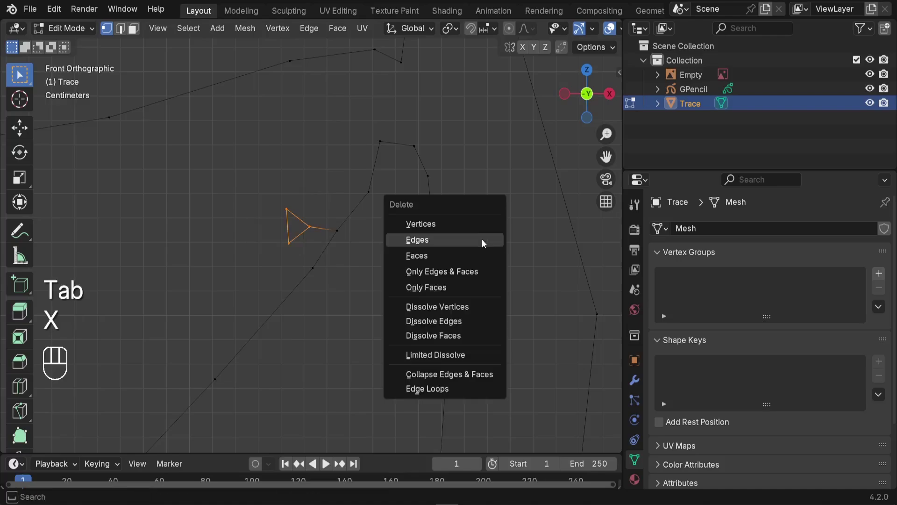
pyautogui.click(430, 232)
# Connect the side vertex to the tip of the spike beside the lion's nose with a new edge and delete the redundant edge below it
pyautogui.scroll(-3, 334, 234)
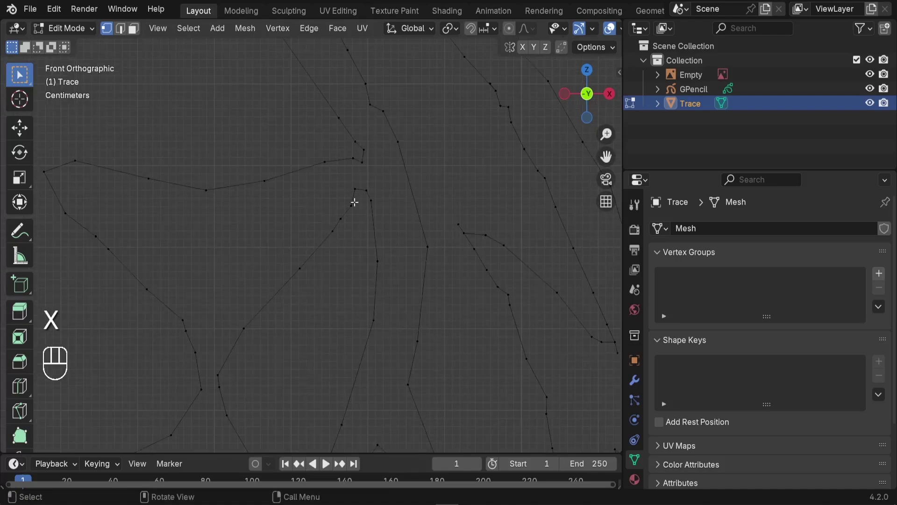
pyautogui.click(487, 229)
pyautogui.keyDown('shift'); pyautogui.click(444, 220); pyautogui.keyUp('shift')
pyautogui.scroll(1, 481, 218)
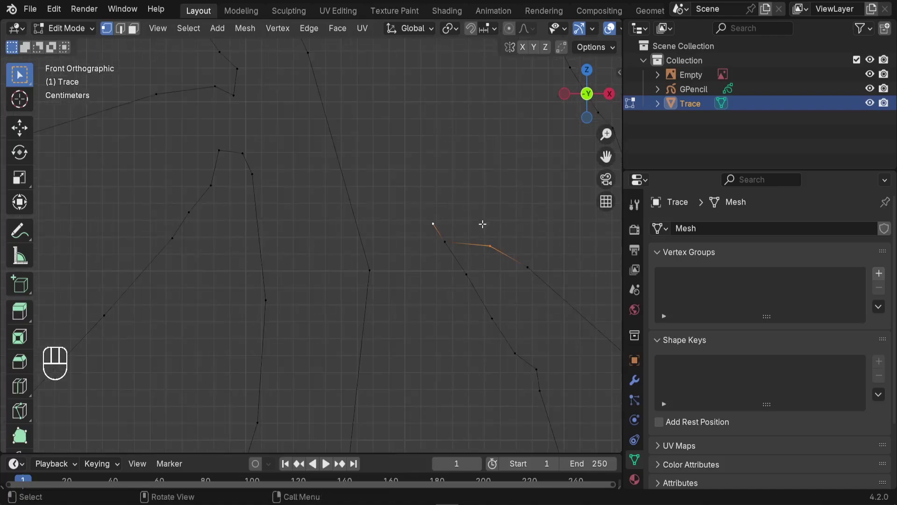
pyautogui.press('f')
pyautogui.click(120, 28)
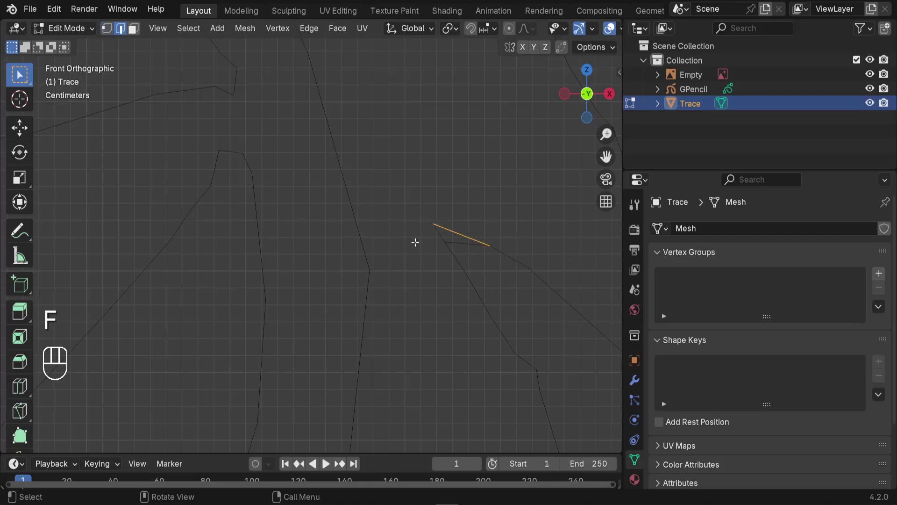
pyautogui.press('x')
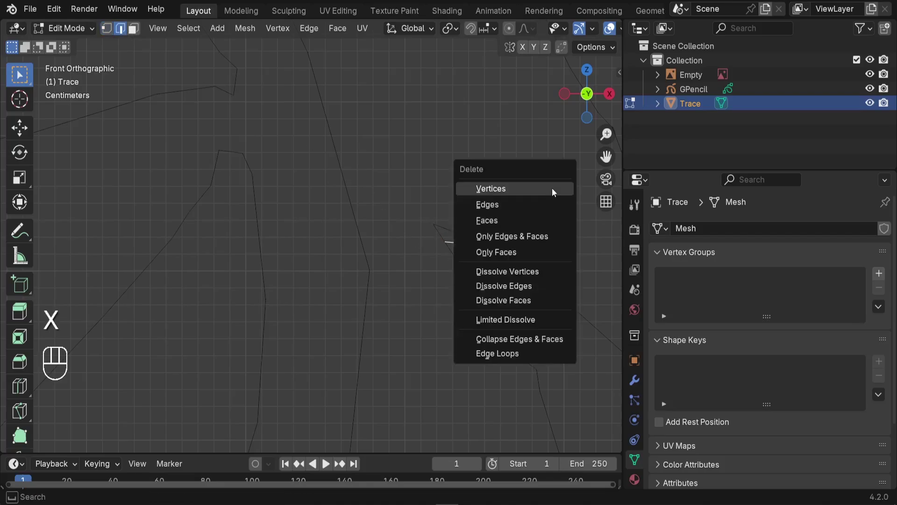
pyautogui.click(519, 205)
# Merge the stray triangle and its neighbouring vertices near the lower-left mane spike's tip at center, and nudge the merged vertex about 0.01 m along X
pyautogui.scroll(-1, 390, 203)
pyautogui.scroll(-8, 389, 203)
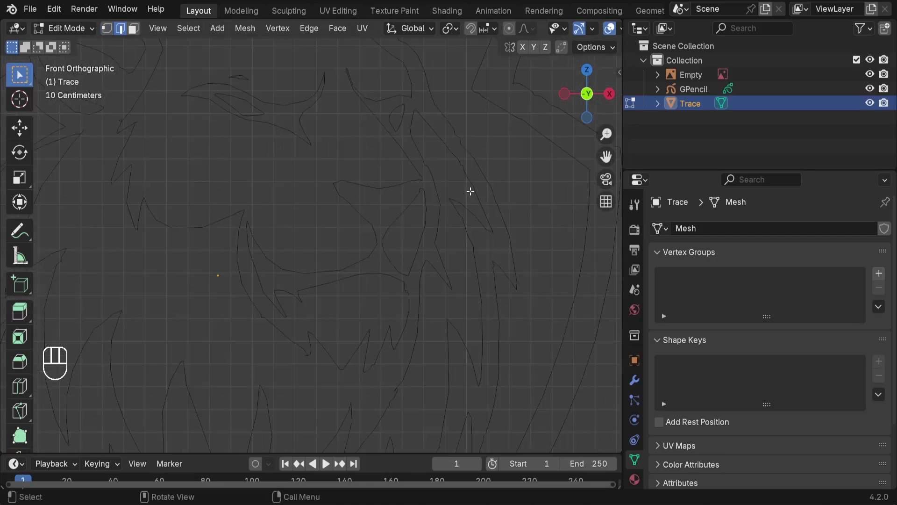
pyautogui.keyDown('shift'); pyautogui.moveTo(387, 325); pyautogui.dragTo(433, 253, button='middle'); pyautogui.keyUp('shift')
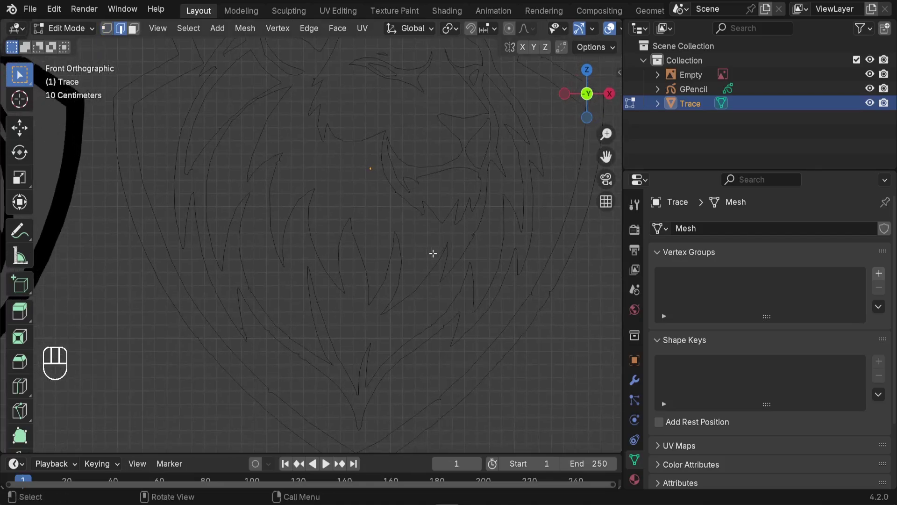
pyautogui.click(108, 29)
pyautogui.keyDown('shift'); pyautogui.moveTo(297, 436); pyautogui.dragTo(297, 381, button='middle'); pyautogui.keyUp('shift')
pyautogui.scroll(5, 336, 311)
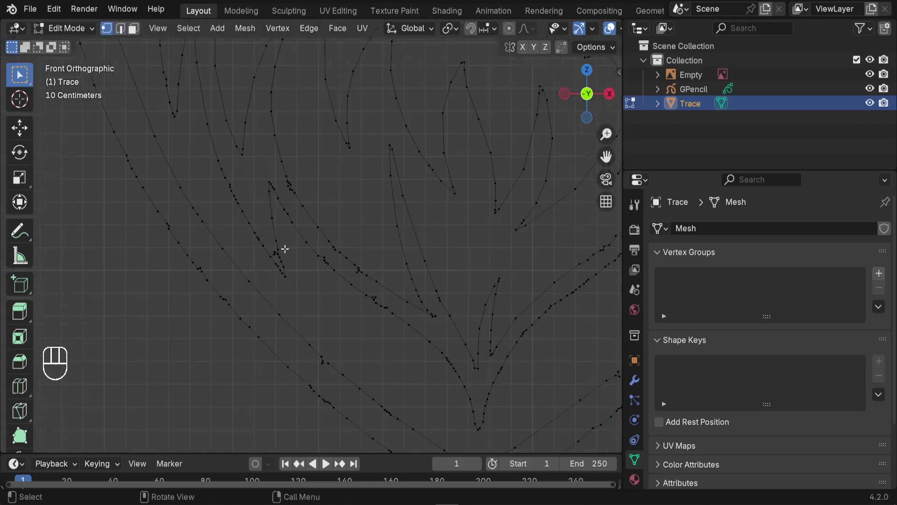
pyautogui.scroll(2, 280, 254)
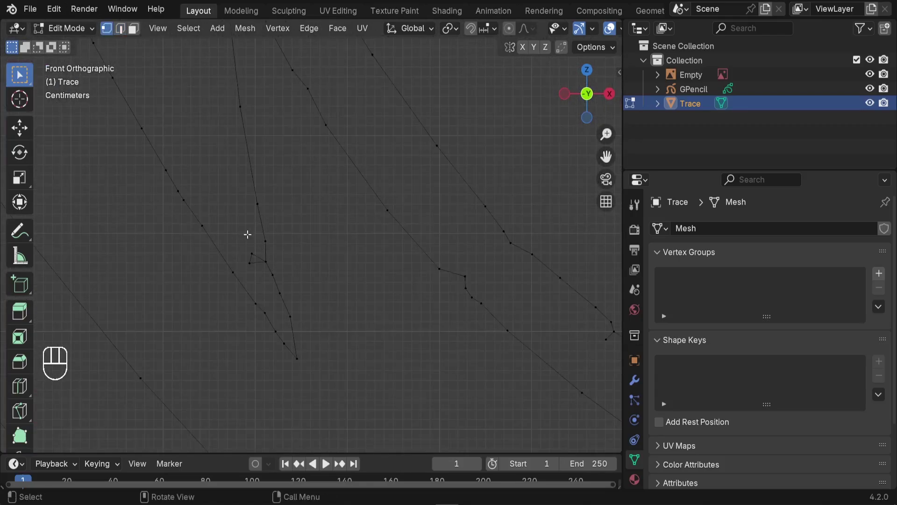
pyautogui.moveTo(247, 234); pyautogui.dragTo(306, 295)
pyautogui.press('m')
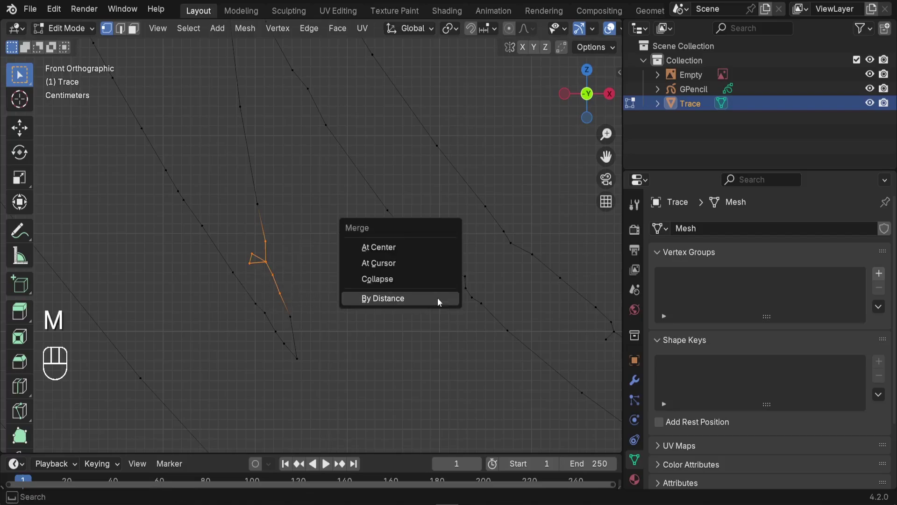
pyautogui.click(391, 247)
pyautogui.press('g')
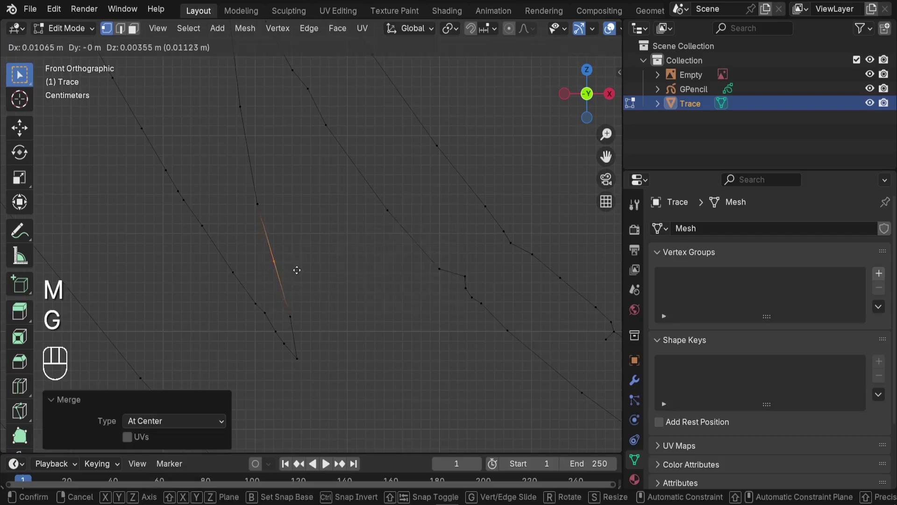
pyautogui.click(297, 268)
# Merge each of the two kinked vertex clusters along the adjacent lower-left mane outline at its center
pyautogui.keyDown('shift'); pyautogui.moveTo(436, 304); pyautogui.dragTo(310, 270, button='middle'); pyautogui.keyUp('shift')
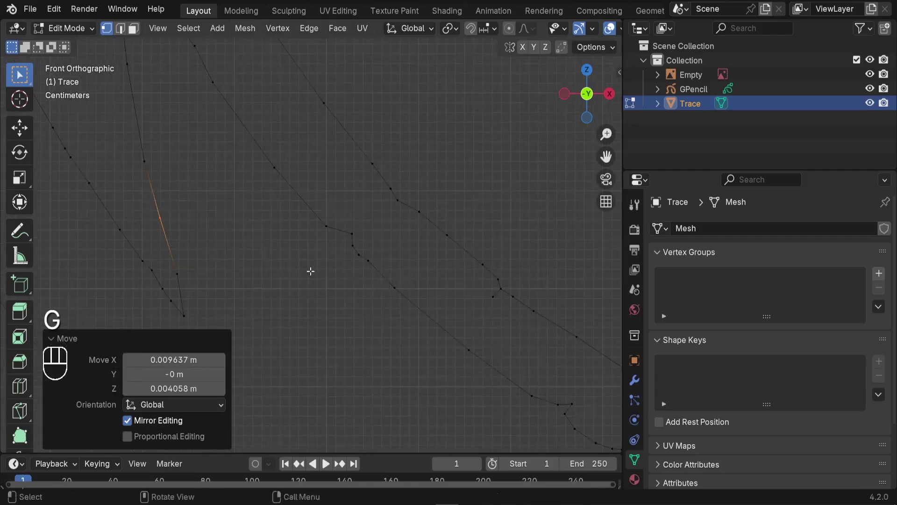
pyautogui.moveTo(310, 270); pyautogui.dragTo(388, 219)
pyautogui.press('m')
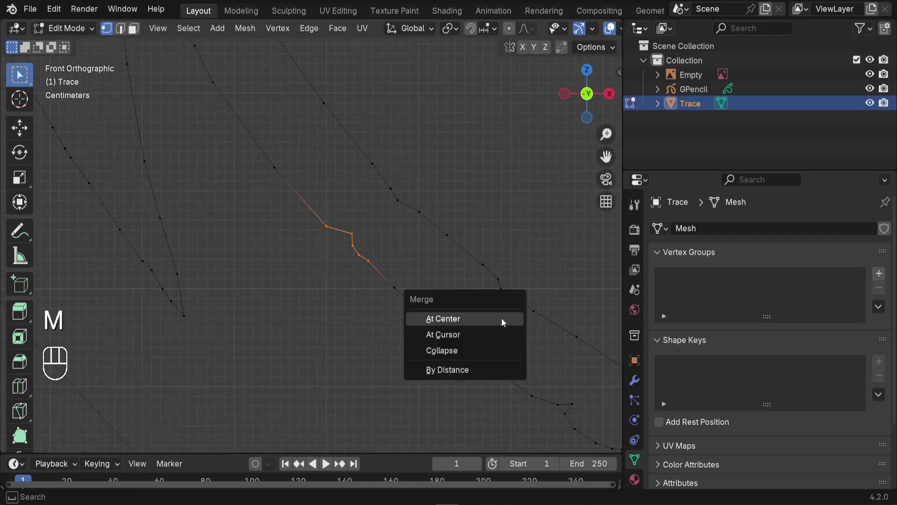
pyautogui.click(502, 318)
pyautogui.scroll(-6, 301, 270)
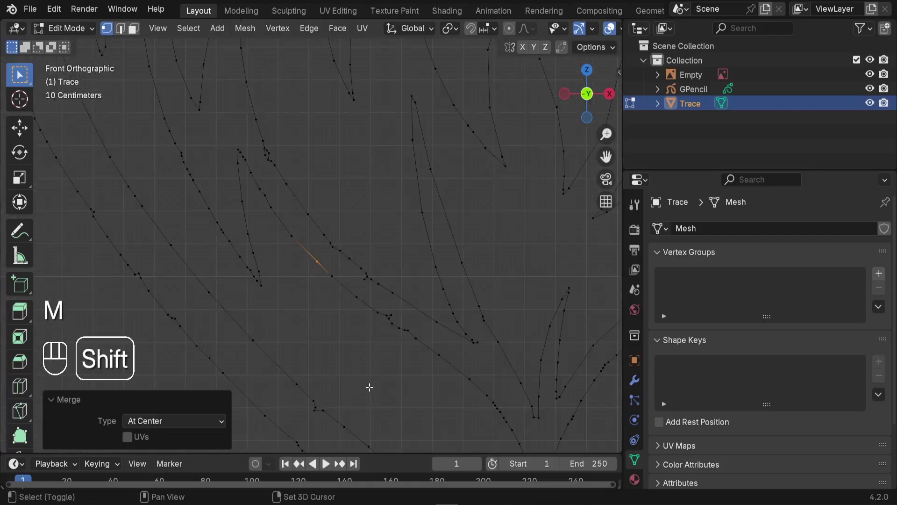
pyautogui.keyDown('shift'); pyautogui.moveTo(397, 319); pyautogui.dragTo(391, 284, button='middle'); pyautogui.keyUp('shift')
pyautogui.scroll(4, 390, 284)
pyautogui.moveTo(345, 365); pyautogui.dragTo(436, 273)
pyautogui.press('m')
pyautogui.click(480, 335)
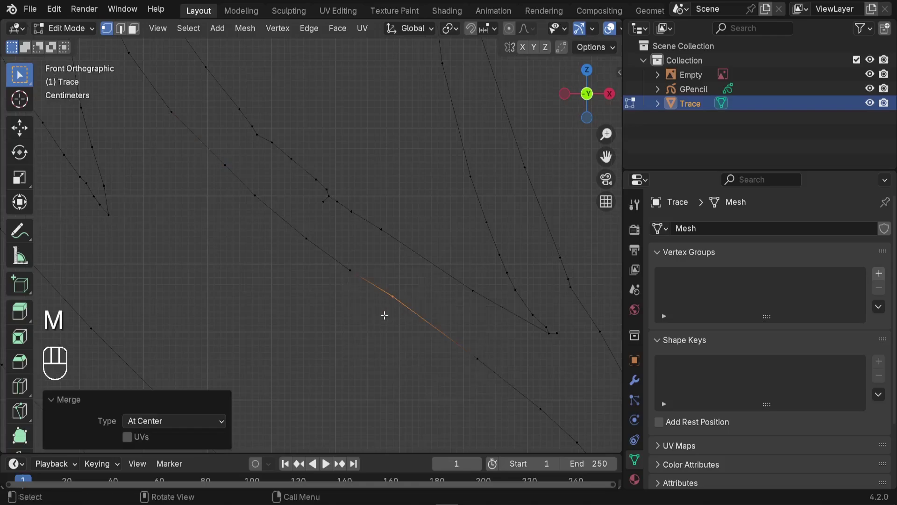
# Reshape the small closed sliver above the lion's eye by moving its individual vertices
pyautogui.scroll(-2, 315, 278)
pyautogui.scroll(4, 275, 167)
pyautogui.scroll(-4, 369, 286)
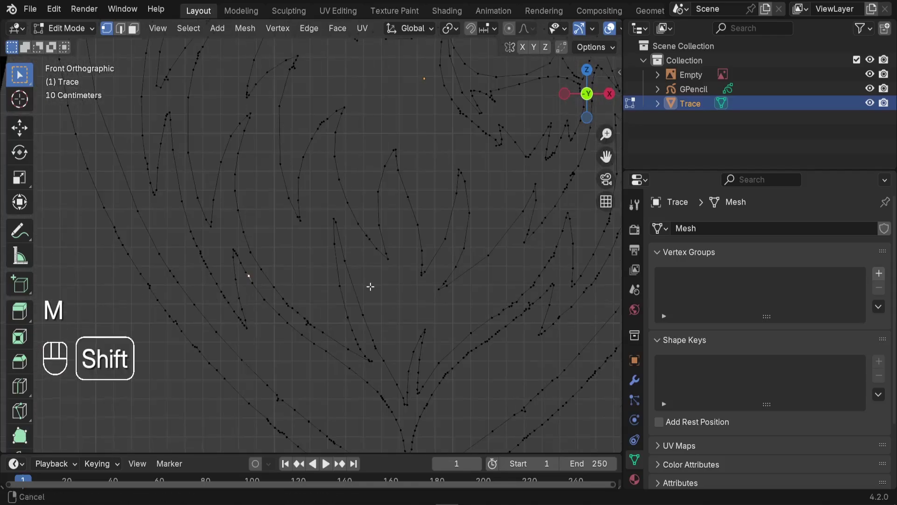
pyautogui.scroll(4, 279, 364)
pyautogui.scroll(-4, 422, 270)
pyautogui.press('a')
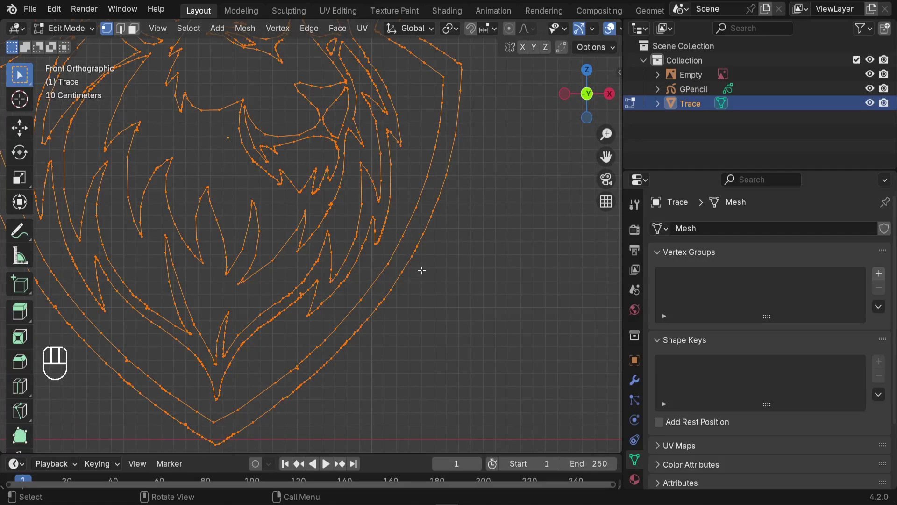
pyautogui.keyDown('shift'); pyautogui.moveTo(251, 149); pyautogui.dragTo(355, 289, button='middle'); pyautogui.keyUp('shift')
pyautogui.scroll(8, 356, 200)
pyautogui.click(309, 231)
pyautogui.press('g')
pyautogui.click(273, 221)
pyautogui.click(414, 199)
pyautogui.press('g')
pyautogui.scroll(-3, 360, 197)
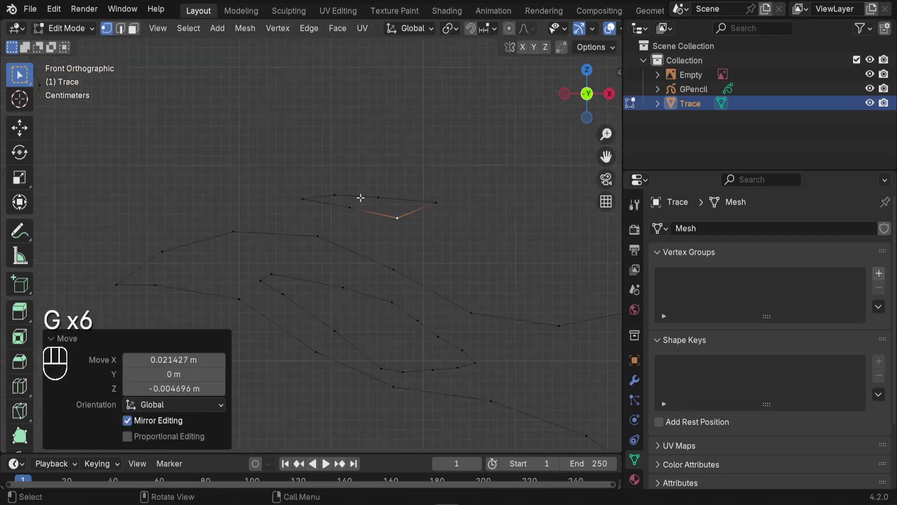
pyautogui.press('g')
pyautogui.click(467, 237)
# Merge the jagged vertices on the long left mane strand outline at center
pyautogui.scroll(-4, 271, 198)
pyautogui.press('a')
pyautogui.press('a')
pyautogui.press('c')
pyautogui.moveTo(305, 211); pyautogui.dragTo(268, 285)
pyautogui.press('m')
pyautogui.click(412, 265)
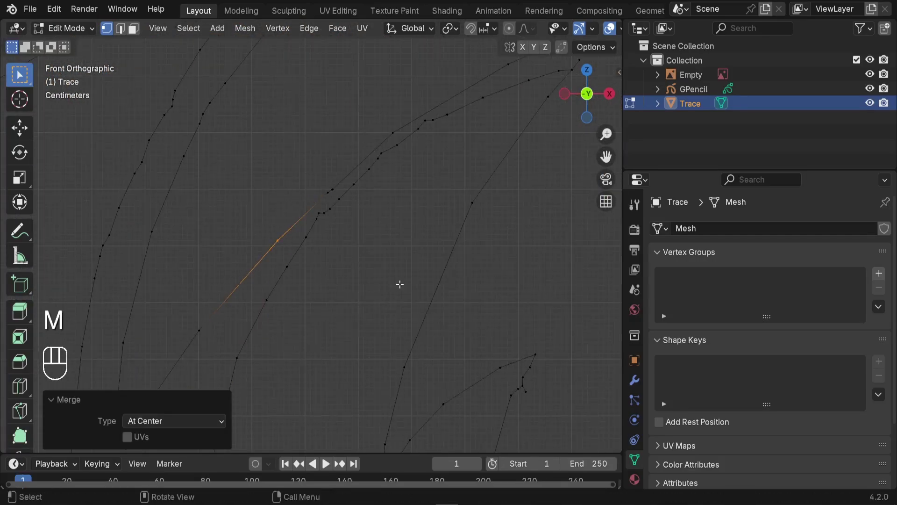
# Straighten more of the left mane strands near their upper tips by merging kinked vertices at center and adjusting their position
pyautogui.press('m')
pyautogui.click(428, 269)
pyautogui.press('x')
pyautogui.press('x')
pyautogui.click(428, 279)
pyautogui.press('m')
pyautogui.press('g')
pyautogui.click(459, 228)
pyautogui.keyDown('shift'); pyautogui.moveTo(459, 229); pyautogui.dragTo(369, 311, button='middle'); pyautogui.keyUp('shift')
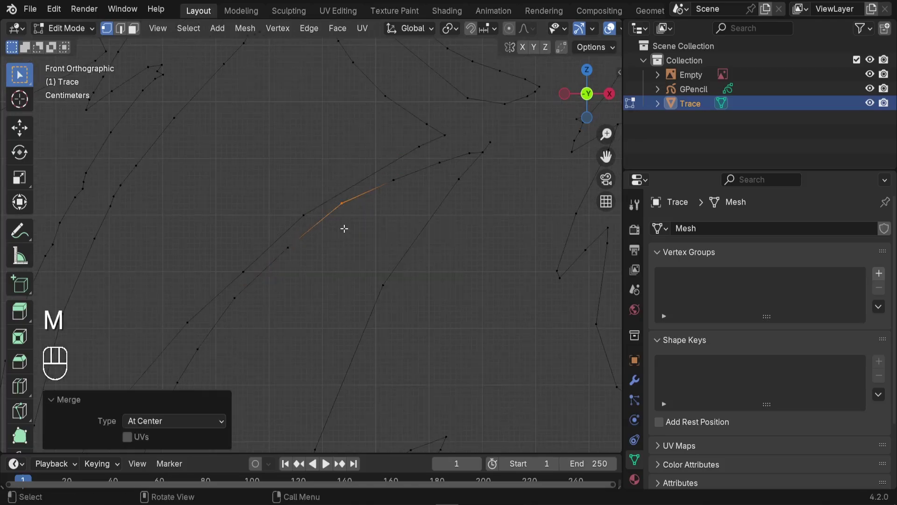
# Merge the uneven vertices on the cheek outline below the ear at center and move the merged vertex into line
pyautogui.keyDown('shift'); pyautogui.moveTo(328, 204); pyautogui.dragTo(198, 247, button='middle'); pyautogui.keyUp('shift')
pyautogui.scroll(-2, 198, 246)
pyautogui.scroll(4, 377, 141)
pyautogui.press('m')
pyautogui.click(469, 276)
pyautogui.press('m')
pyautogui.click(378, 290)
pyautogui.press('g')
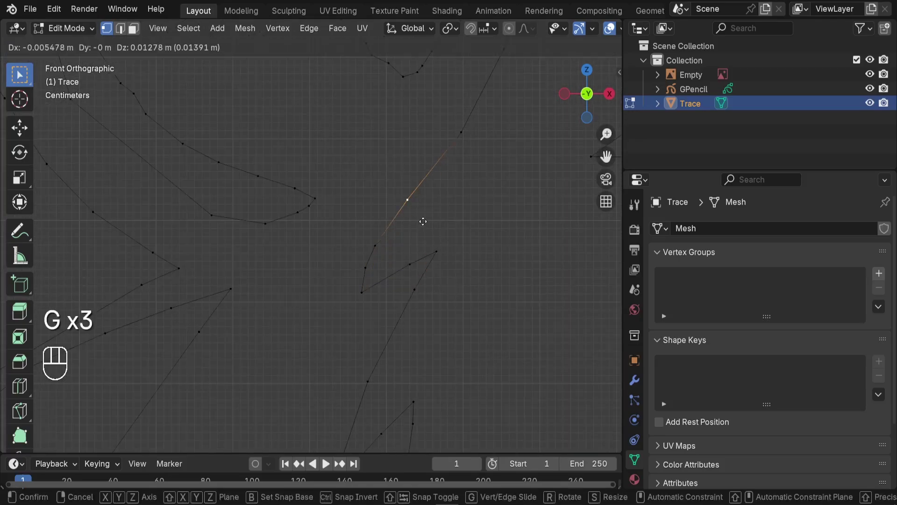
pyautogui.click(423, 224)
# Merge the kinked vertices on the lower-right mane outline at center and move the result about -0.004 m in X and 0.007 m in Z
pyautogui.scroll(-4, 358, 142)
pyautogui.keyDown('shift'); pyautogui.moveTo(359, 142); pyautogui.dragTo(388, 230, button='middle'); pyautogui.keyUp('shift')
pyautogui.press('m')
pyautogui.click(406, 296)
pyautogui.click(366, 275)
pyautogui.press('g')
pyautogui.click(418, 344)
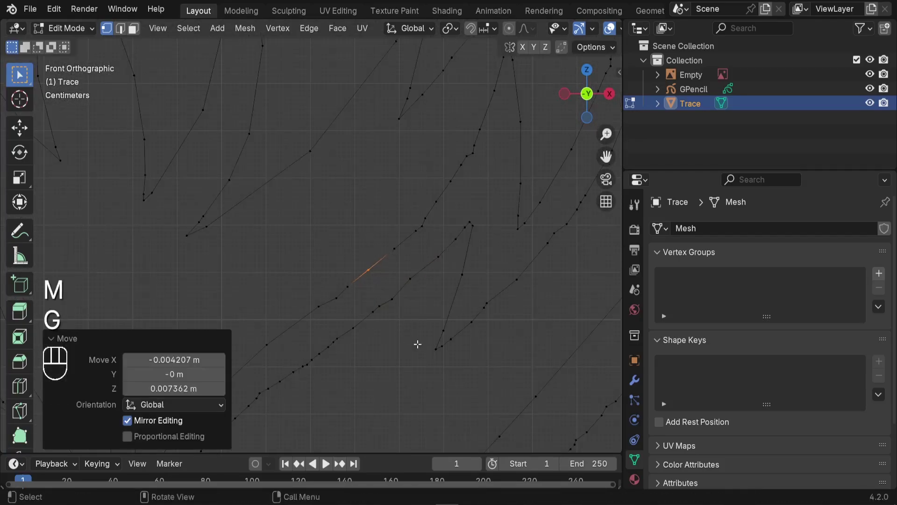
# Merge the jagged vertices on the shield's outer border just right of its bottom tip at center
pyautogui.press('m')
pyautogui.click(335, 284)
pyautogui.moveTo(288, 278); pyautogui.dragTo(399, 197)
pyautogui.scroll(-5, 349, 331)
pyautogui.scroll(4, 349, 331)
pyautogui.press('m')
pyautogui.click(408, 318)
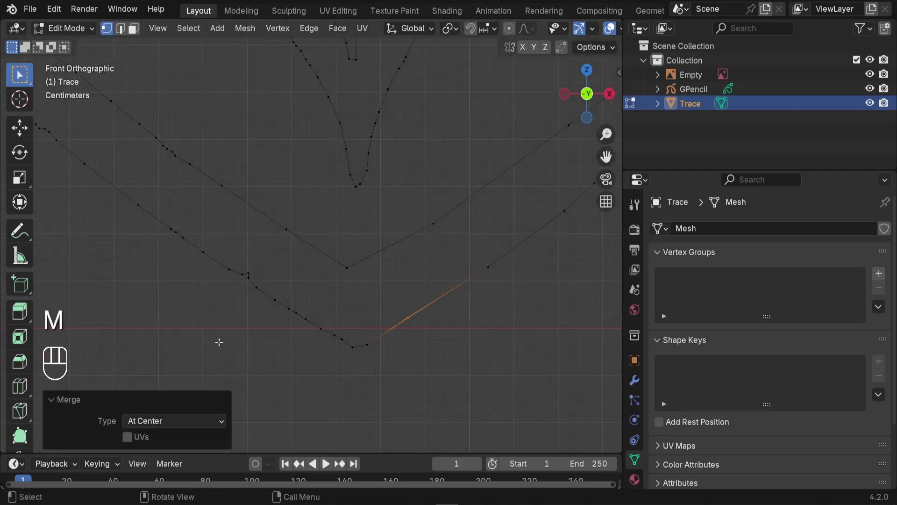
# Merge the successive kinked vertex clusters up the shield's lower-left outer border at their centers
pyautogui.scroll(-2, 219, 342)
pyautogui.keyDown('shift'); pyautogui.moveTo(219, 196); pyautogui.dragTo(392, 327, button='middle'); pyautogui.keyUp('shift')
pyautogui.moveTo(343, 285); pyautogui.dragTo(407, 325)
pyautogui.press('m')
pyautogui.click(468, 324)
pyautogui.moveTo(196, 275); pyautogui.dragTo(279, 194)
pyautogui.press('m')
pyautogui.click(389, 246)
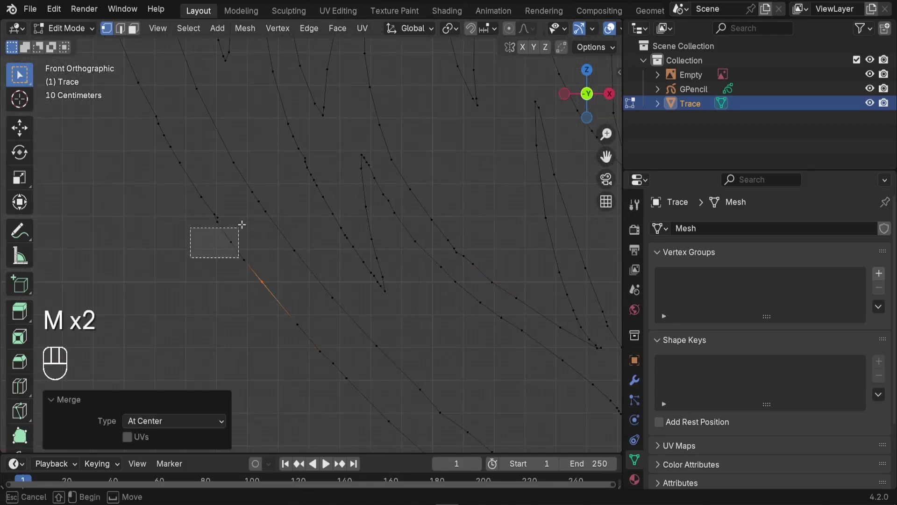
pyautogui.moveTo(242, 224); pyautogui.dragTo(247, 198)
pyautogui.press('m')
pyautogui.press('m')
# Clean up the left mane spikes by merging uneven vertices at center and nudging the vertices near a spike tip
pyautogui.keyDown('shift'); pyautogui.moveTo(224, 68); pyautogui.dragTo(303, 276, button='middle'); pyautogui.keyUp('shift')
pyautogui.scroll(3, 302, 277)
pyautogui.press('g')
pyautogui.click(290, 254)
pyautogui.press('m')
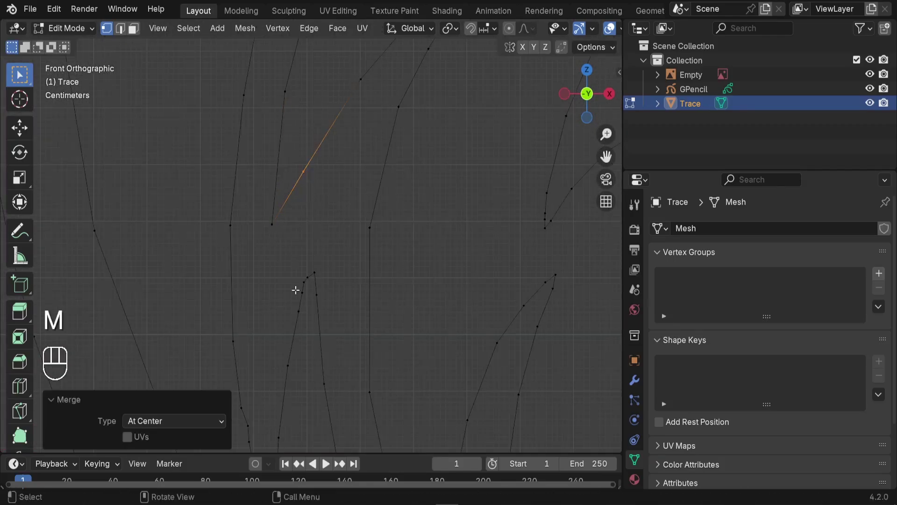
pyautogui.moveTo(295, 290); pyautogui.dragTo(327, 268)
pyautogui.press('m')
pyautogui.click(343, 304)
pyautogui.press('g')
pyautogui.click(340, 294)
# Merge the uneven vertices on the jaw outline below the mouth at center and delete the stray vertices beside the chin tuft
pyautogui.keyDown('shift'); pyautogui.moveTo(340, 294); pyautogui.dragTo(523, 294, button='middle'); pyautogui.keyUp('shift')
pyautogui.press('m')
pyautogui.moveTo(404, 383); pyautogui.dragTo(431, 347)
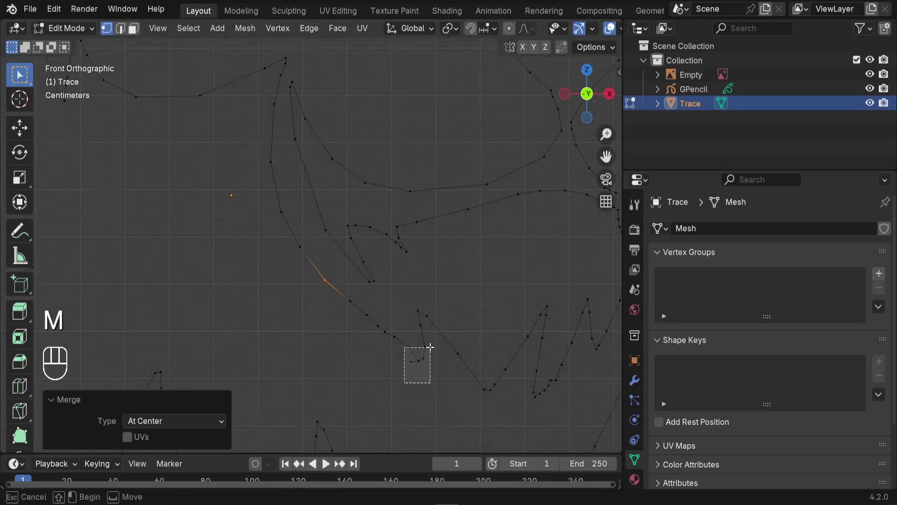
pyautogui.press('x')
pyautogui.click(387, 366)
# Merge the jagged vertices at the tip of the mane spike right of the nose
pyautogui.scroll(-3, 411, 355)
pyautogui.keyDown('shift'); pyautogui.moveTo(421, 318); pyautogui.dragTo(432, 351, button='middle'); pyautogui.keyUp('shift')
pyautogui.press('m')
pyautogui.press('g')
pyautogui.click(475, 314)
pyautogui.moveTo(344, 260); pyautogui.dragTo(388, 295)
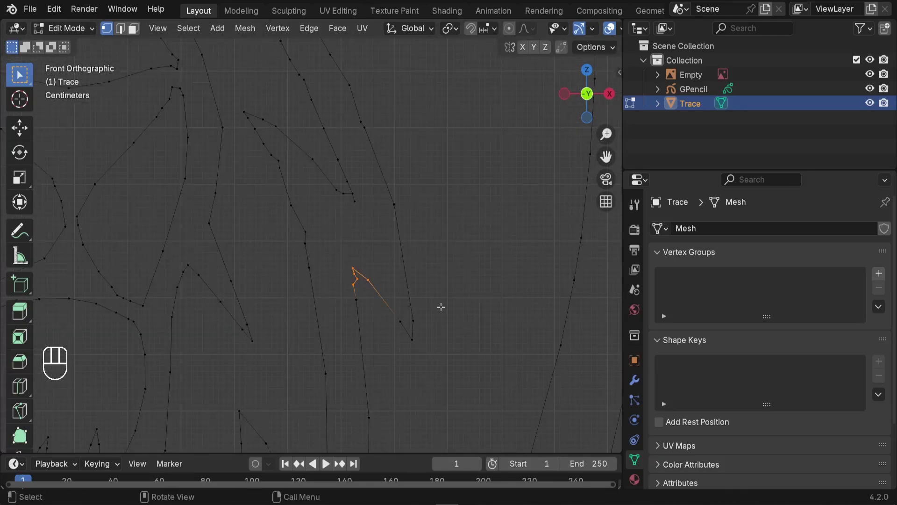
pyautogui.press('m')
pyautogui.click(441, 306)
# Smooth the outer mane outline to the right of the face by merging its kinked vertices at center
pyautogui.scroll(-3, 351, 182)
pyautogui.scroll(4, 421, 168)
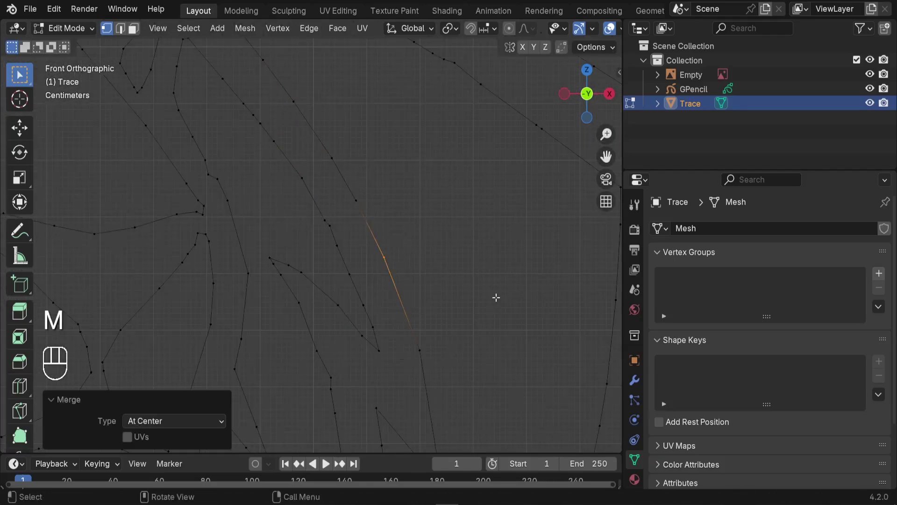
pyautogui.keyDown('shift'); pyautogui.moveTo(205, 144); pyautogui.dragTo(254, 235, button='middle'); pyautogui.keyUp('shift')
pyautogui.moveTo(246, 236); pyautogui.dragTo(303, 306)
pyautogui.press('m')
pyautogui.click(448, 300)
# Merge the bumpy vertices along the shield's upper-right border and the kink in the neighbouring mane outline at center
pyautogui.keyDown('shift'); pyautogui.moveTo(224, 117); pyautogui.dragTo(447, 327, button='middle'); pyautogui.keyUp('shift')
pyautogui.moveTo(310, 262); pyautogui.dragTo(391, 198)
pyautogui.press('m')
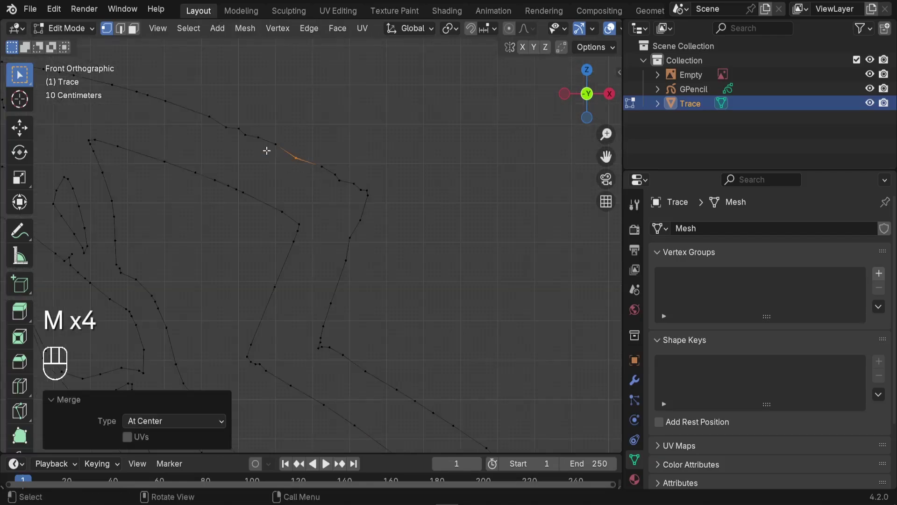
pyautogui.moveTo(59, 249); pyautogui.dragTo(79, 268)
pyautogui.keyDown('shift'); pyautogui.moveTo(211, 290); pyautogui.dragTo(497, 287, button='middle'); pyautogui.keyUp('shift')
pyautogui.press('m')
pyautogui.click(497, 287)
# Merge and reposition the kinked vertices on the hair strands at the top of the head, and return to Object Mode
pyautogui.press('Tab')
pyautogui.scroll(-9, 433, 224)
pyautogui.scroll(10, 338, 159)
pyautogui.press('Tab')
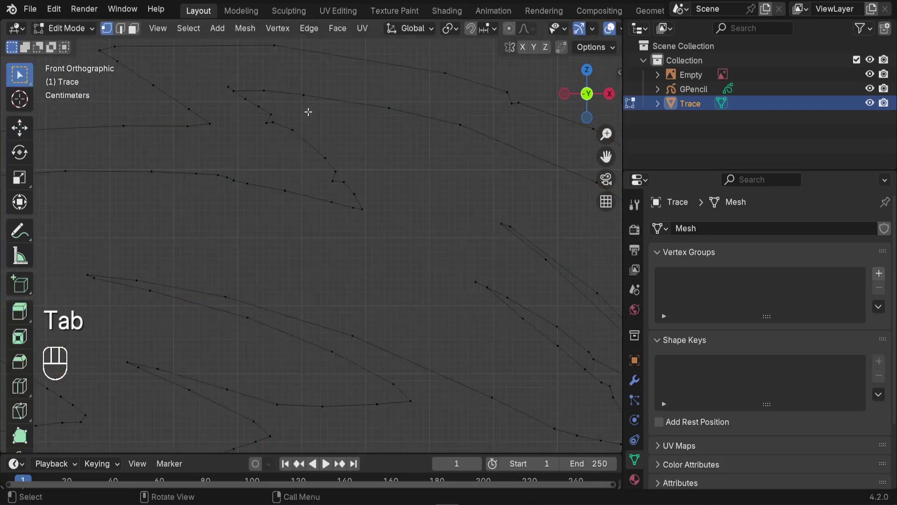
pyautogui.press('m')
pyautogui.moveTo(321, 186); pyautogui.dragTo(346, 174)
pyautogui.press('g')
pyautogui.click(361, 198)
pyautogui.moveTo(267, 200); pyautogui.dragTo(216, 156)
pyautogui.press('m')
pyautogui.scroll(-10, 216, 132)
pyautogui.press('Tab')
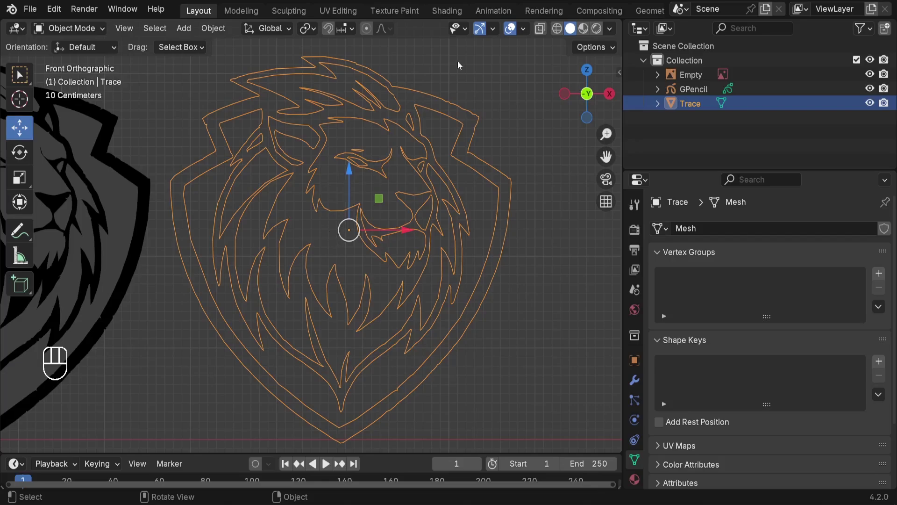
# Add a Smooth modifier to the Trace object to even out the remaining bumps in its outlines
pyautogui.scroll(6, 462, 75)
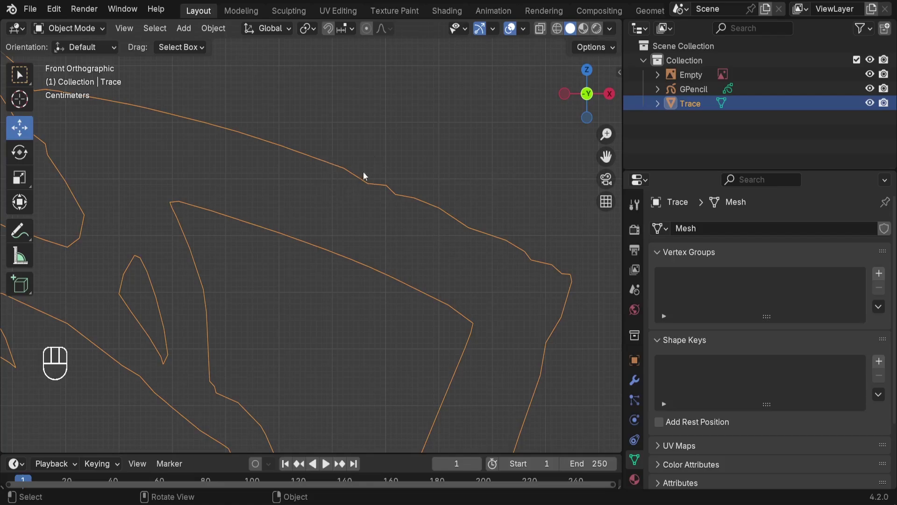
pyautogui.click(635, 381)
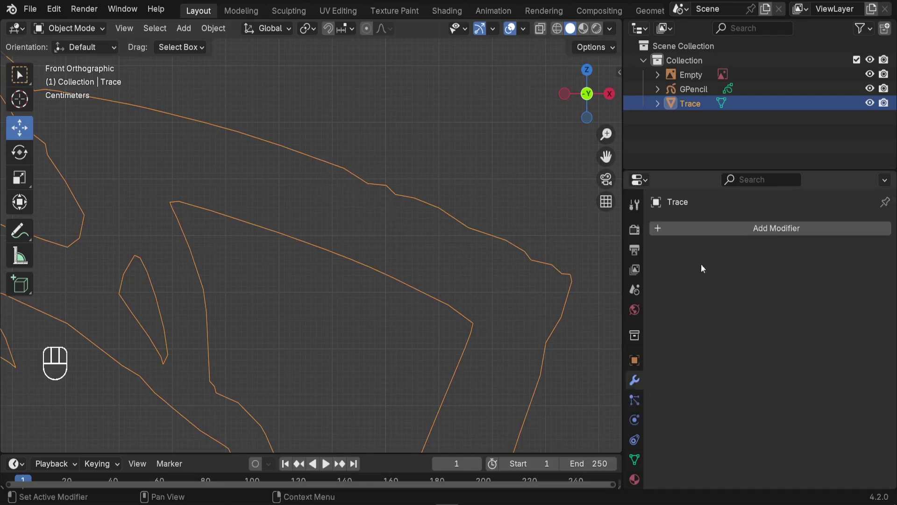
pyautogui.click(725, 232)
pyautogui.click(693, 232)
pyautogui.write('smoo')
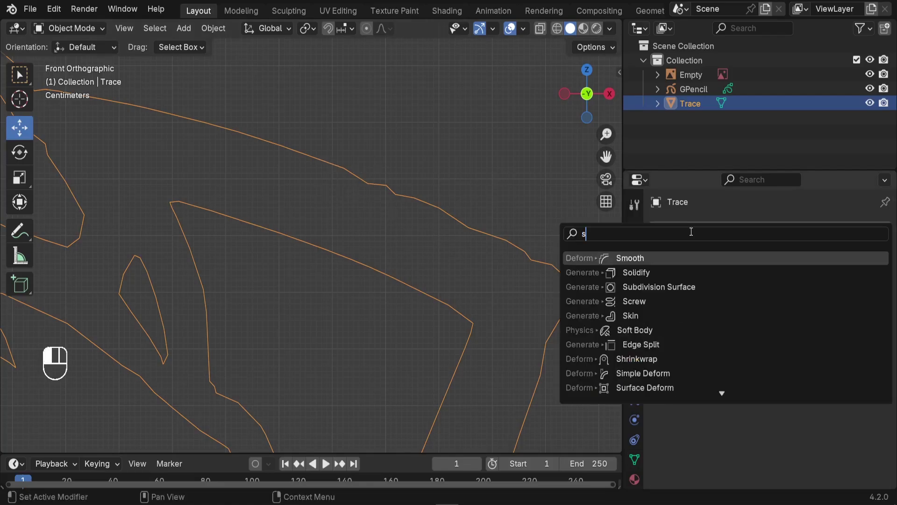
pyautogui.click(635, 260)
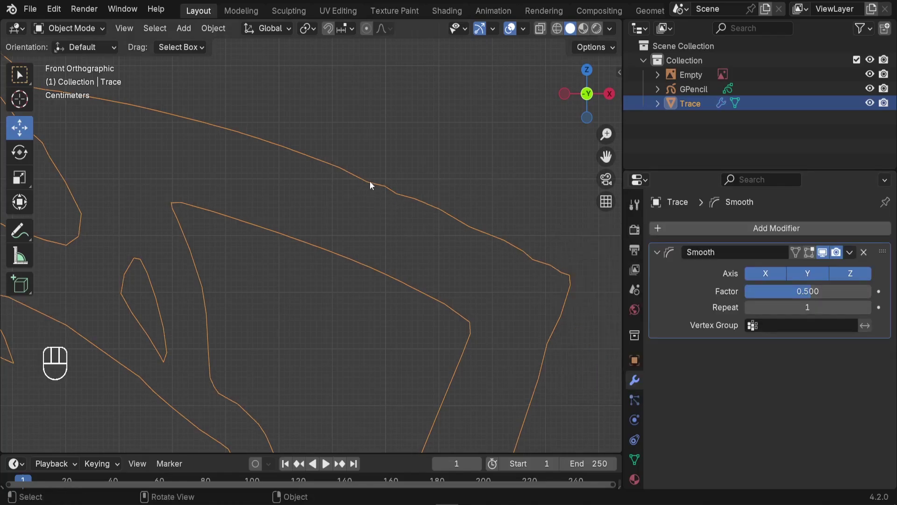
pyautogui.scroll(-8, 444, 188)
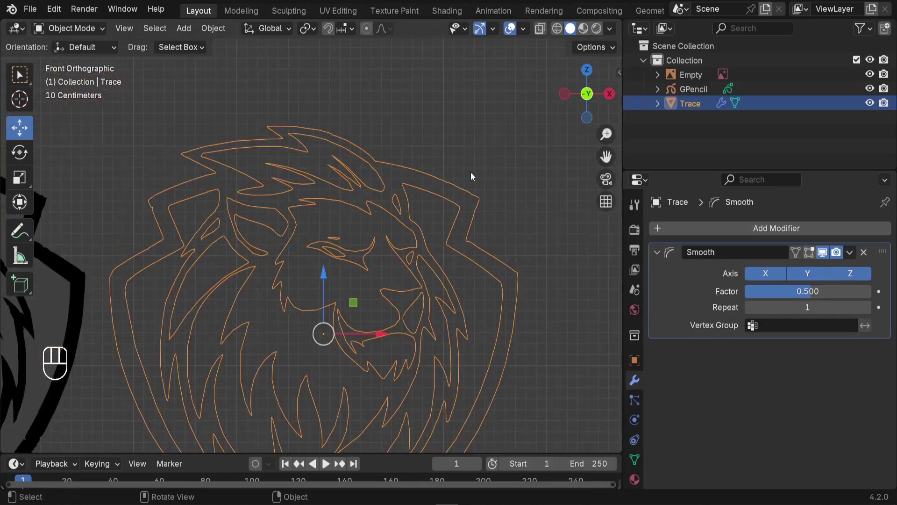
# Set the Smooth modifier's factor to 0.75 on the Trace object
pyautogui.moveTo(408, 283)
pyautogui.keyDown('shift'); pyautogui.mouseDown(button='middle')
pyautogui.moveTo(439, 200)
pyautogui.moveTo(424, 212)
pyautogui.mouseUp(button='middle'); pyautogui.keyUp('shift')
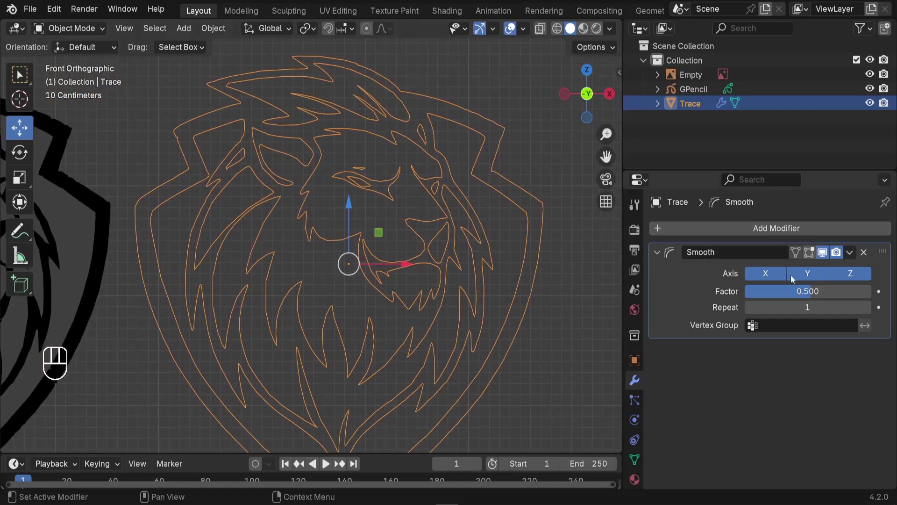
pyautogui.moveTo(804, 290)
pyautogui.mouseDown()
pyautogui.moveTo(837, 290)
pyautogui.moveTo(815, 290)
pyautogui.mouseUp()
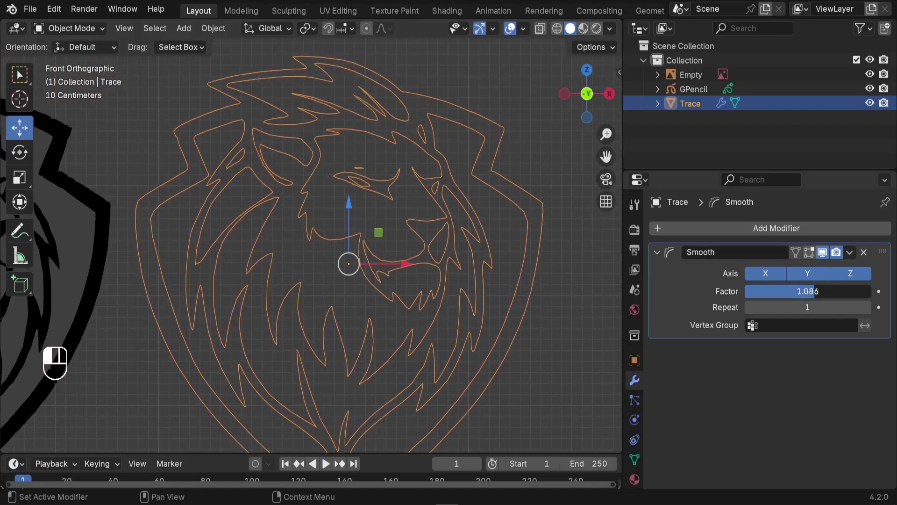
pyautogui.hotkey('ctrl', 'z')
pyautogui.click(798, 294)
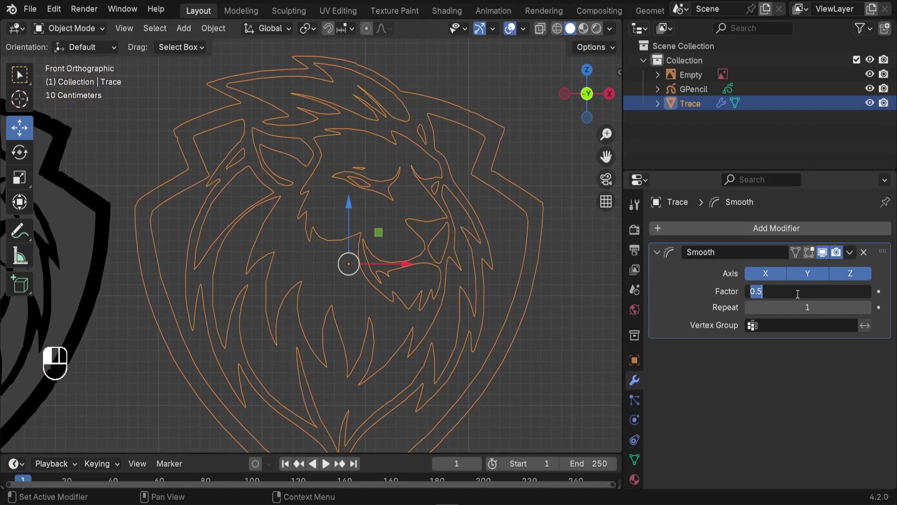
pyautogui.write('.')
pyautogui.press('Return')
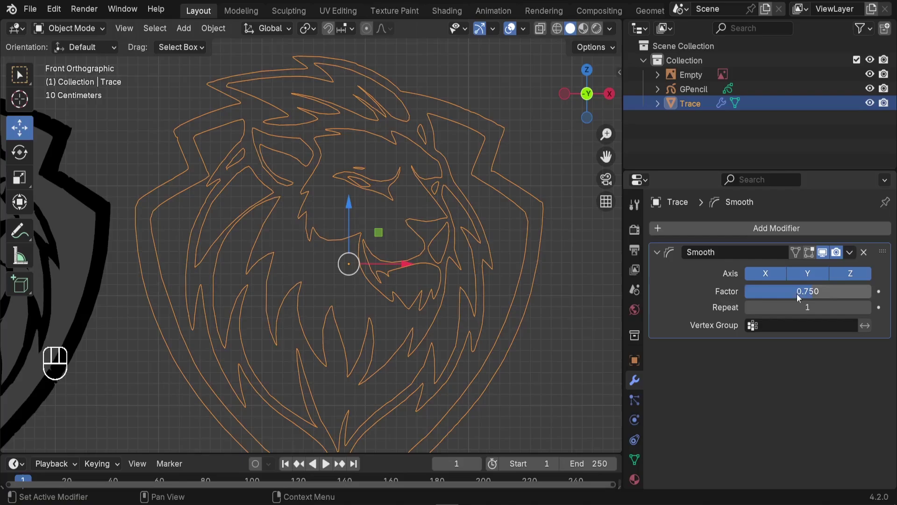
# Apply the Smooth modifier to the Trace mesh
pyautogui.keyDown('shift'); pyautogui.moveTo(439, 130); pyautogui.dragTo(417, 132, button='middle'); pyautogui.keyUp('shift')
pyautogui.scroll(-2, 418, 132)
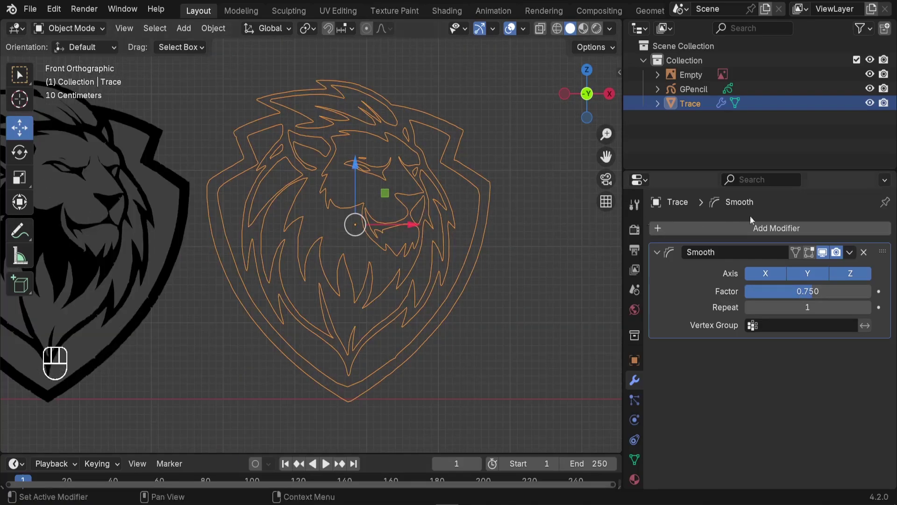
pyautogui.click(851, 253)
pyautogui.click(829, 265)
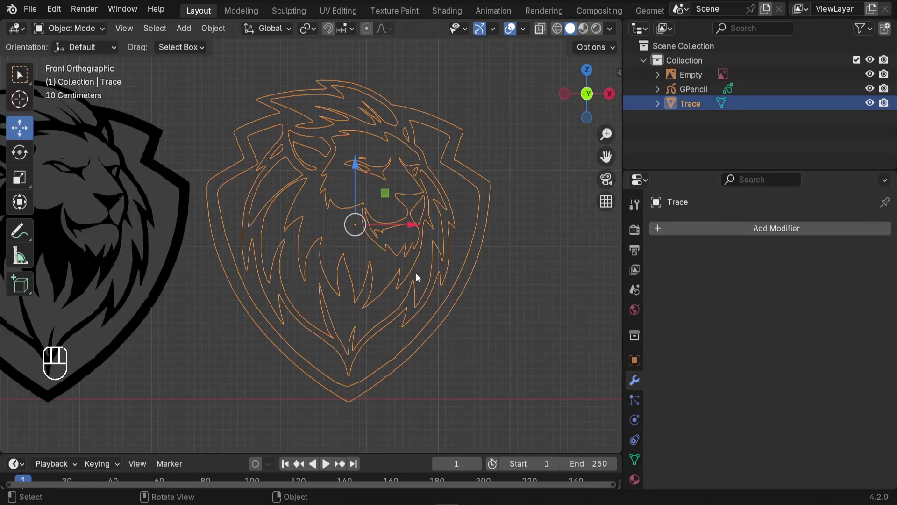
# In Edit Mode, fill all lion and inner shield outlines with faces, leaving the outermost shield border out of the selection
pyautogui.press('Tab')
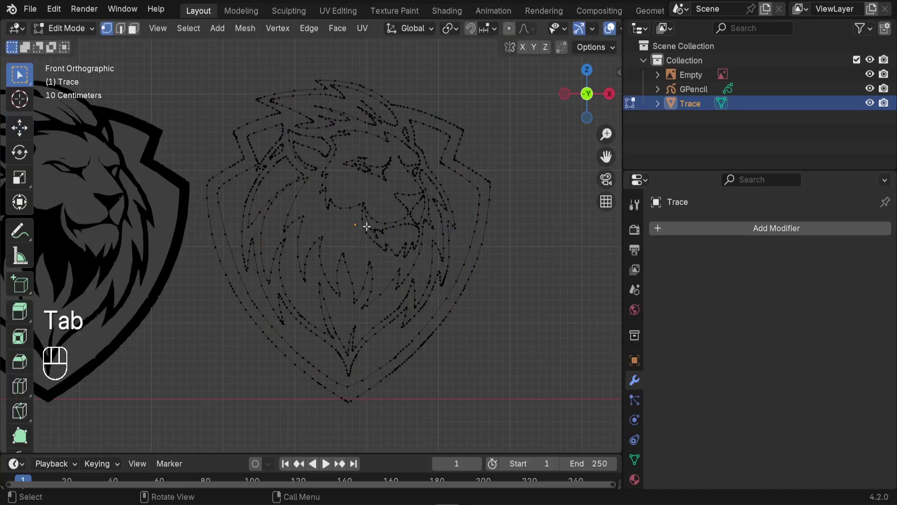
pyautogui.press('a')
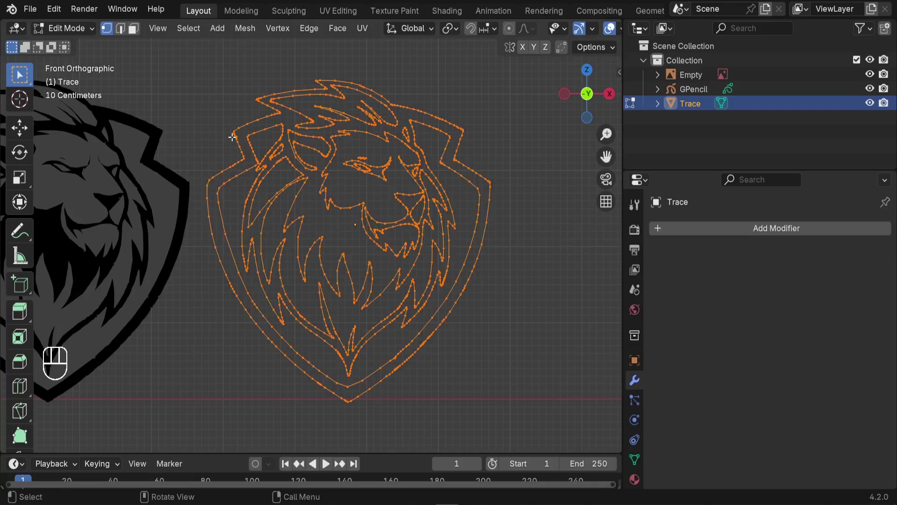
pyautogui.press('shift')
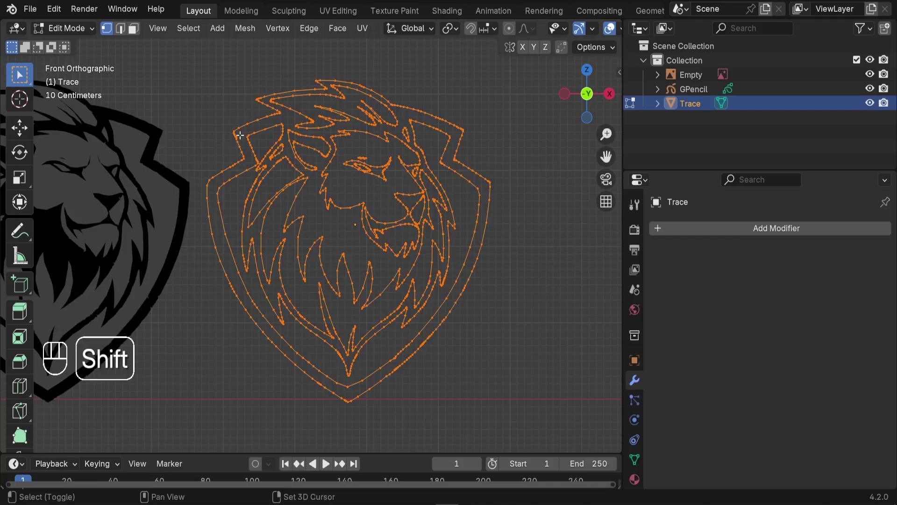
pyautogui.hotkey('shift', 'l')
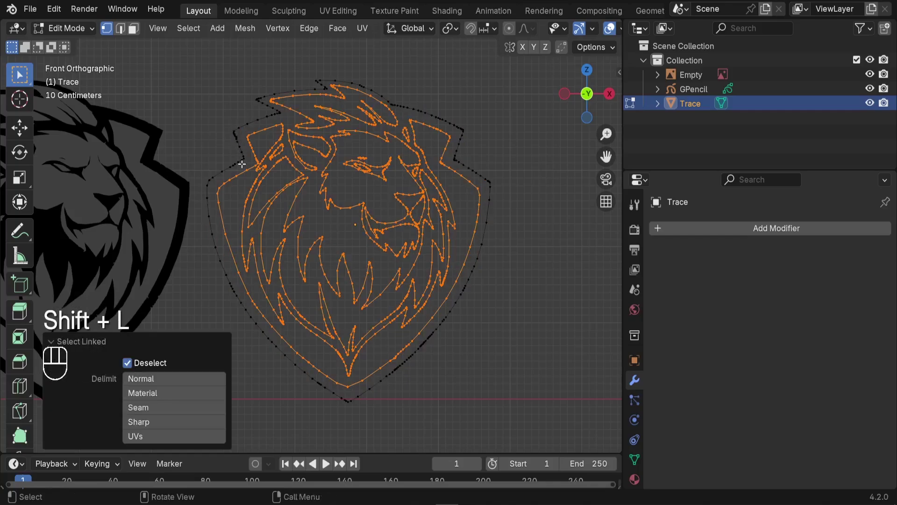
pyautogui.press('f')
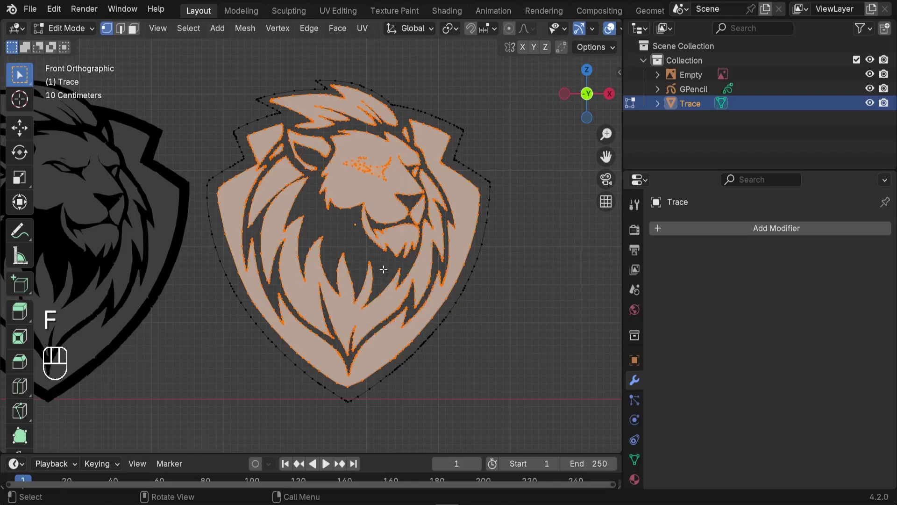
# Select only the three linked eye pieces, including the iris and brow mark, and extrude them about 0.25 m out from the face
pyautogui.scroll(10, 335, 252)
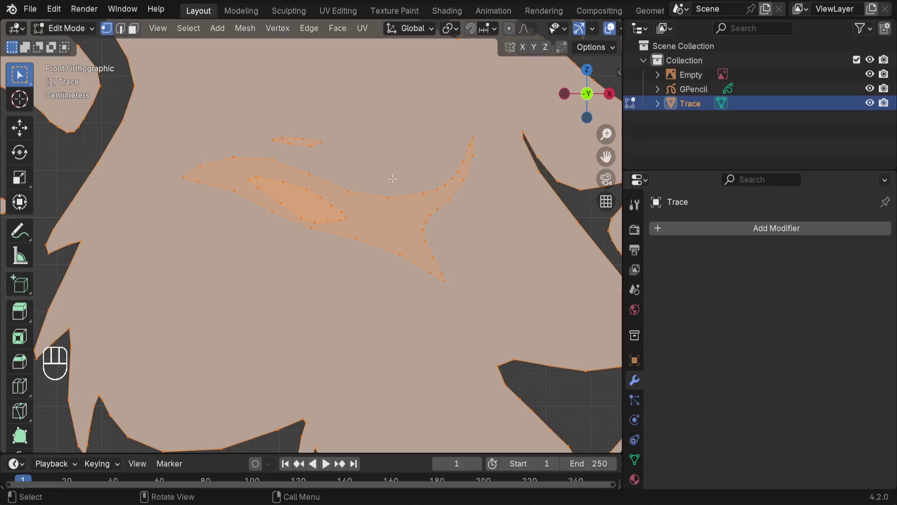
pyautogui.scroll(-5, 392, 179)
pyautogui.moveTo(392, 179); pyautogui.dragTo(310, 213, button='middle')
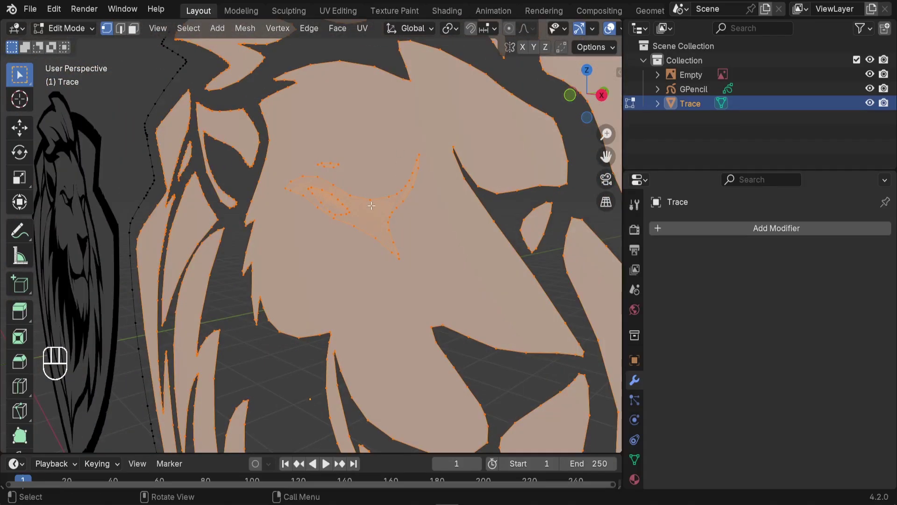
pyautogui.moveTo(386, 232)
pyautogui.mouseDown(button='middle')
pyautogui.moveTo(371, 229)
pyautogui.moveTo(381, 234)
pyautogui.mouseUp(button='middle')
pyautogui.hotkey('alt', 'a')
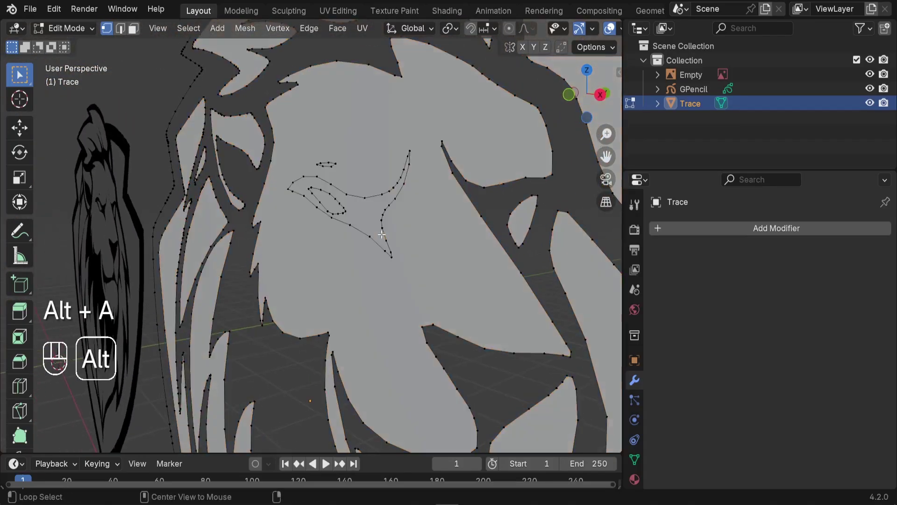
pyautogui.scroll(5, 367, 208)
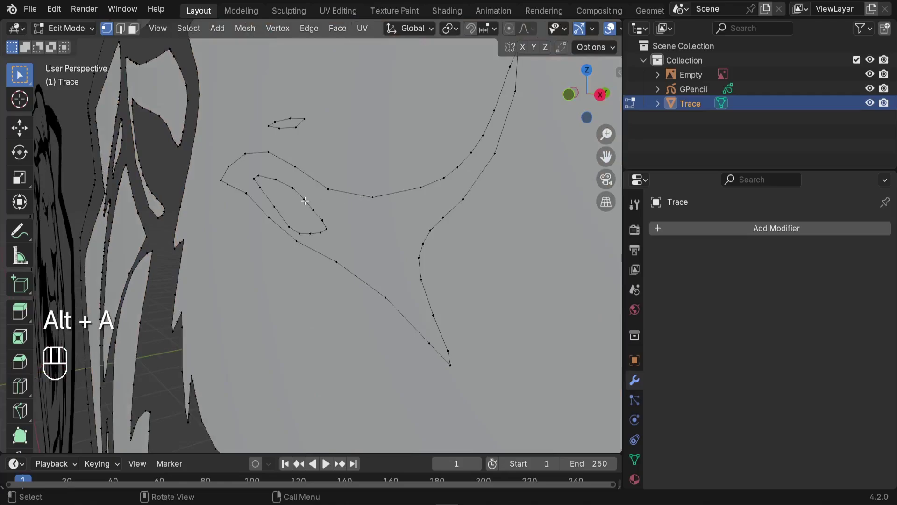
pyautogui.press('l')
pyautogui.scroll(1, 329, 190)
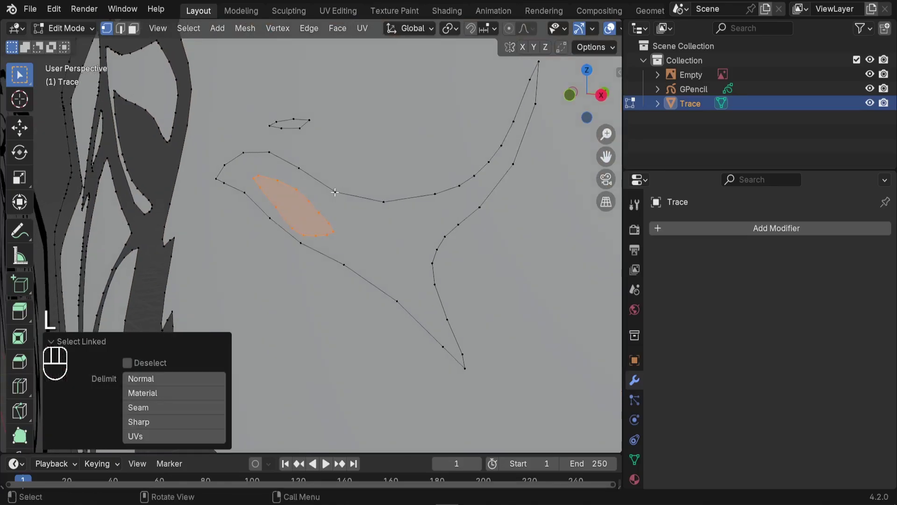
pyautogui.press('l')
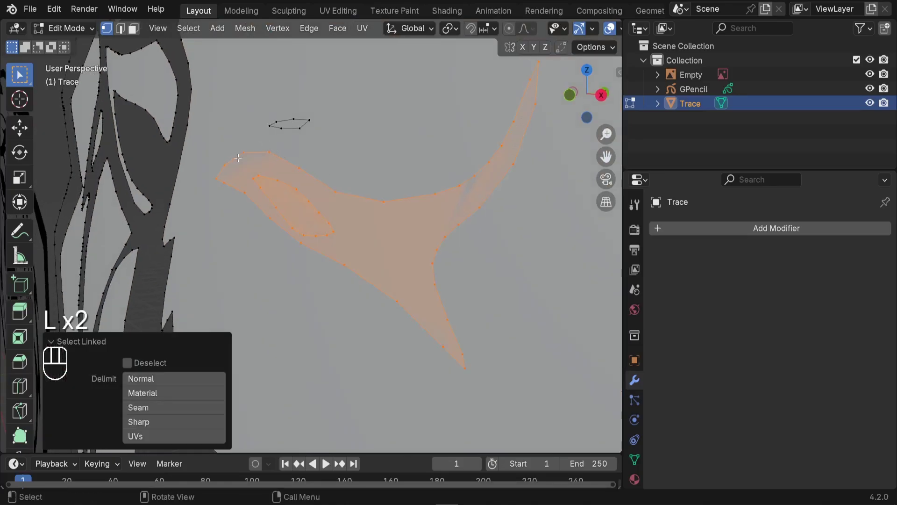
pyautogui.press('l')
pyautogui.scroll(-3, 282, 128)
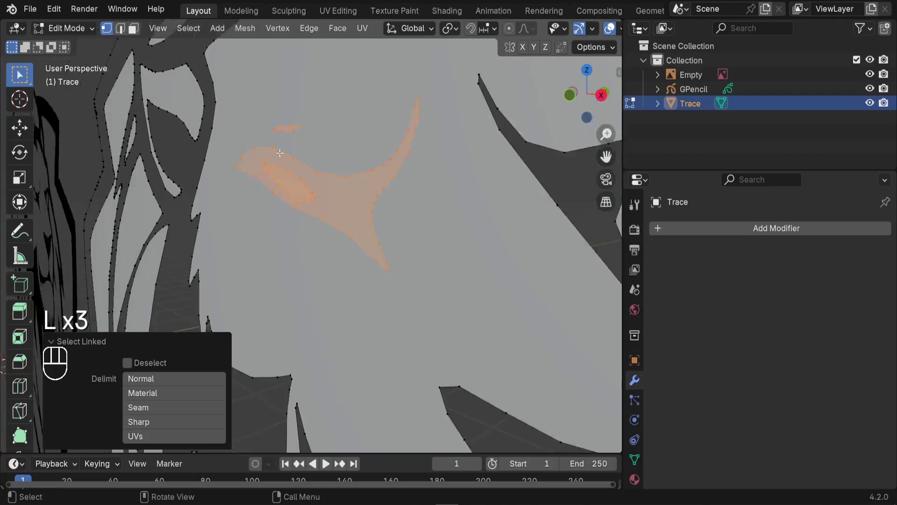
pyautogui.moveTo(283, 128); pyautogui.dragTo(285, 176, button='middle')
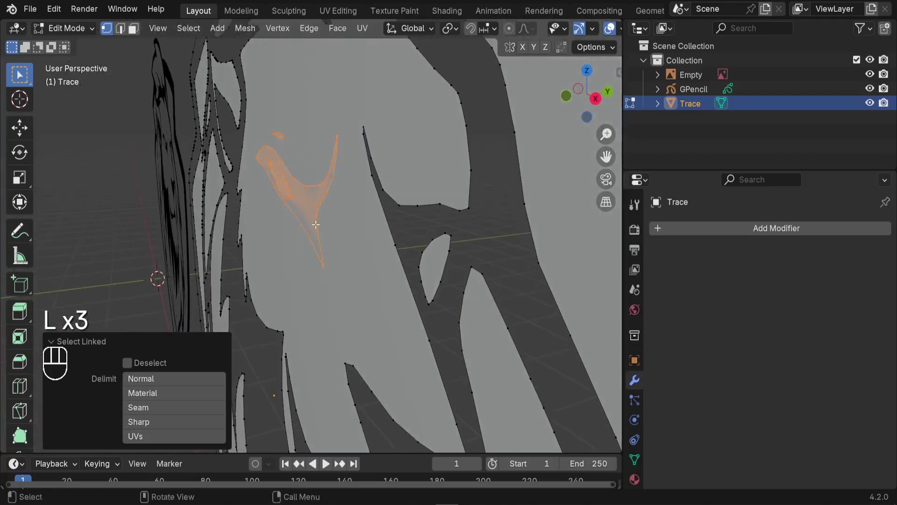
pyautogui.press('e')
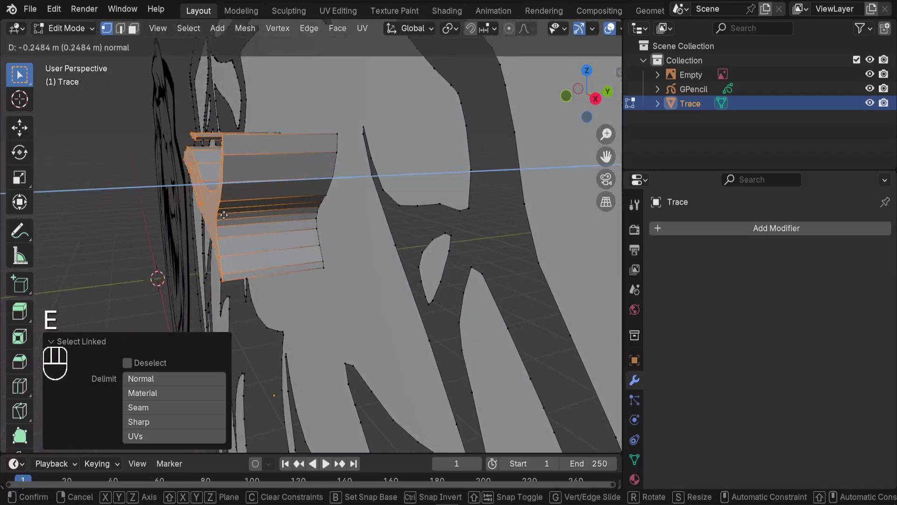
pyautogui.click(224, 213)
# Select the complete extruded eye pieces and move them about 0.096 m along Y so they pass through the face
pyautogui.moveTo(225, 213); pyautogui.dragTo(395, 185, button='middle')
pyautogui.press('l')
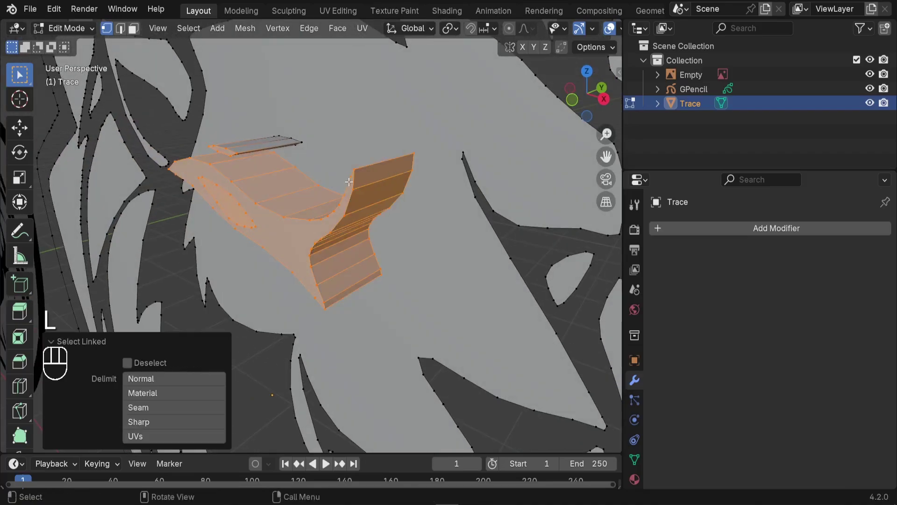
pyautogui.press('l')
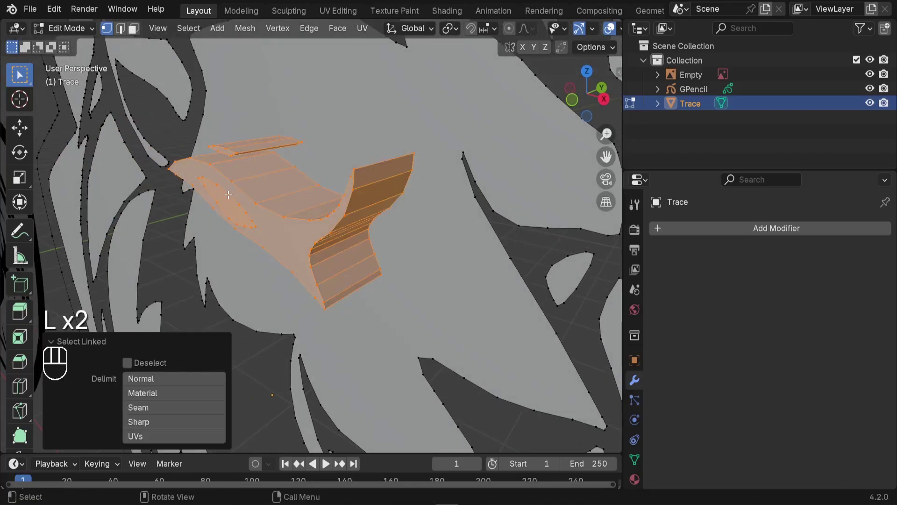
pyautogui.press('l')
pyautogui.moveTo(256, 198); pyautogui.dragTo(262, 186, button='middle')
pyautogui.press('g')
pyautogui.rightClick(322, 229)
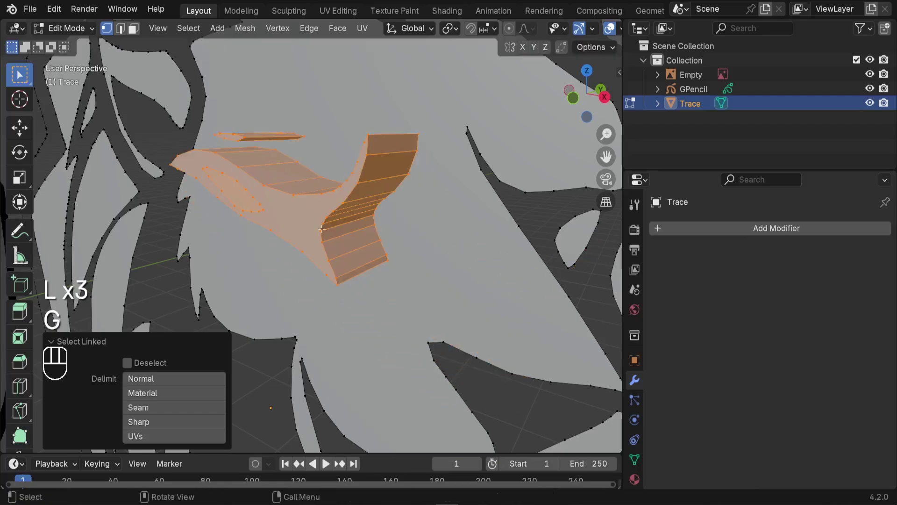
pyautogui.moveTo(322, 229); pyautogui.dragTo(177, 187, button='middle')
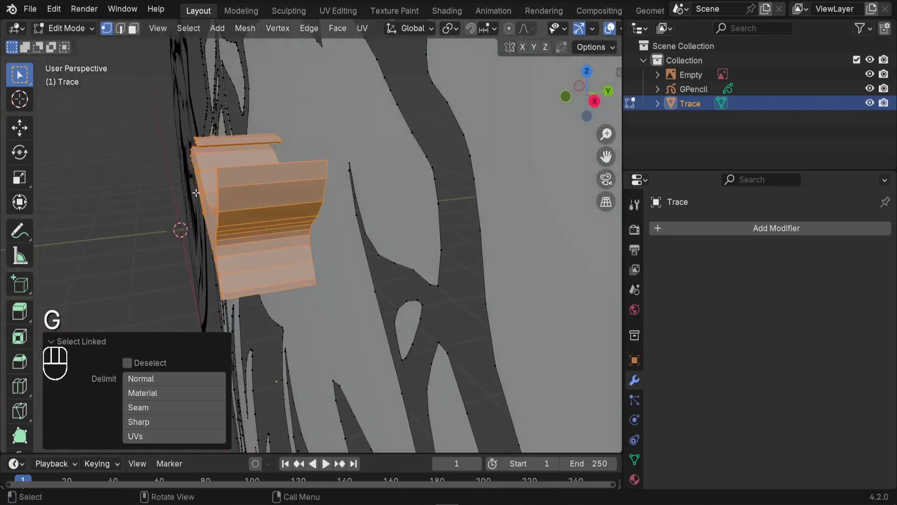
pyautogui.click(19, 128)
pyautogui.moveTo(320, 192); pyautogui.dragTo(337, 186)
pyautogui.moveTo(337, 186); pyautogui.dragTo(399, 174, button='middle')
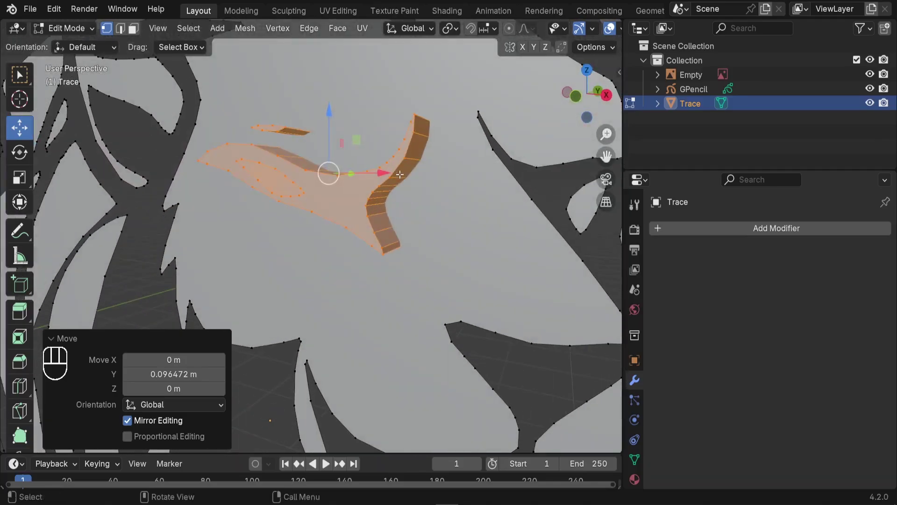
# Separate the selected eye pieces into their own object and return to Object Mode
pyautogui.press('p')
pyautogui.click(447, 181)
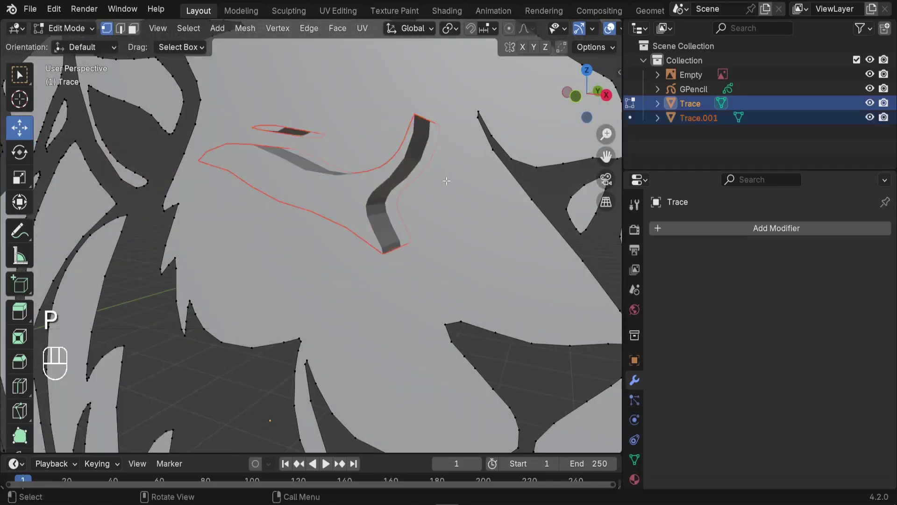
pyautogui.click(93, 29)
pyautogui.click(70, 41)
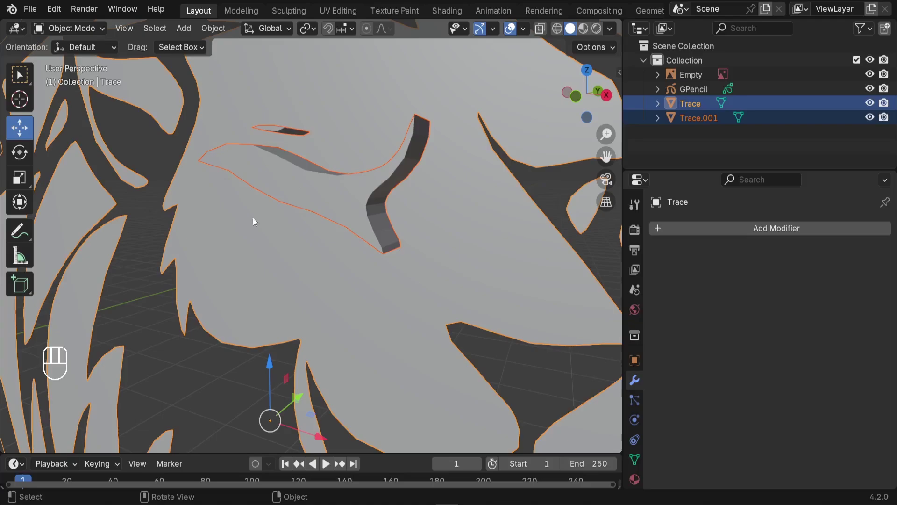
# Select only the main lion mesh, Trace, and add a Boolean modifier to it
pyautogui.click(265, 271)
pyautogui.scroll(-6, 257, 230)
pyautogui.press('g')
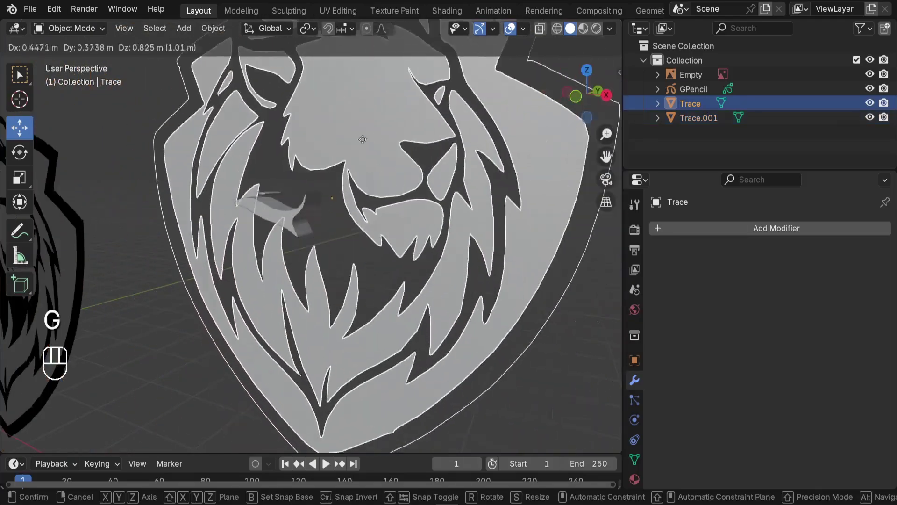
pyautogui.rightClick(297, 186)
pyautogui.moveTo(296, 186); pyautogui.dragTo(359, 175, button='middle')
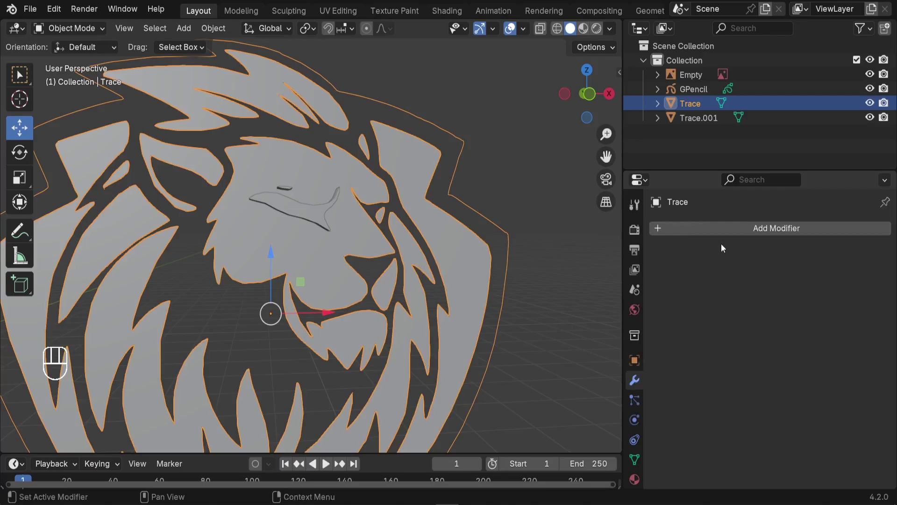
pyautogui.click(723, 229)
pyautogui.click(701, 239)
pyautogui.write('bool')
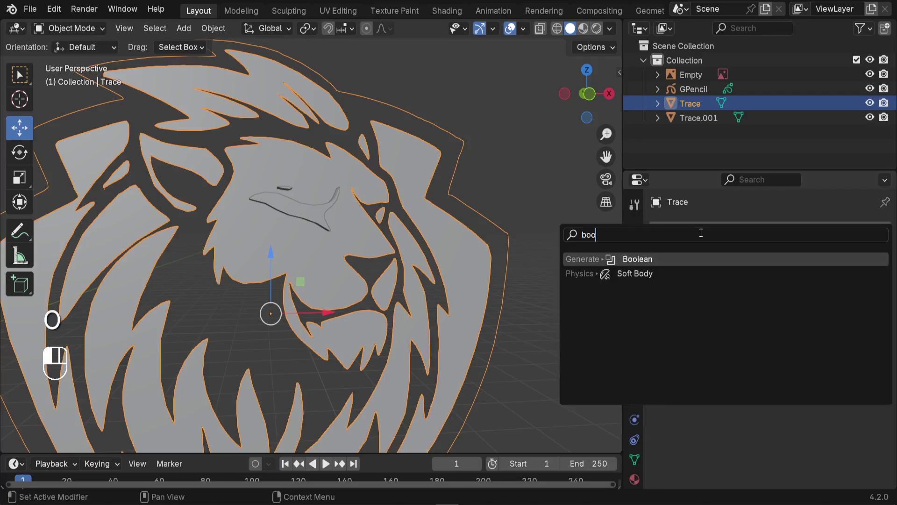
pyautogui.click(658, 259)
pyautogui.moveTo(596, 355); pyautogui.dragTo(554, 364, button='middle')
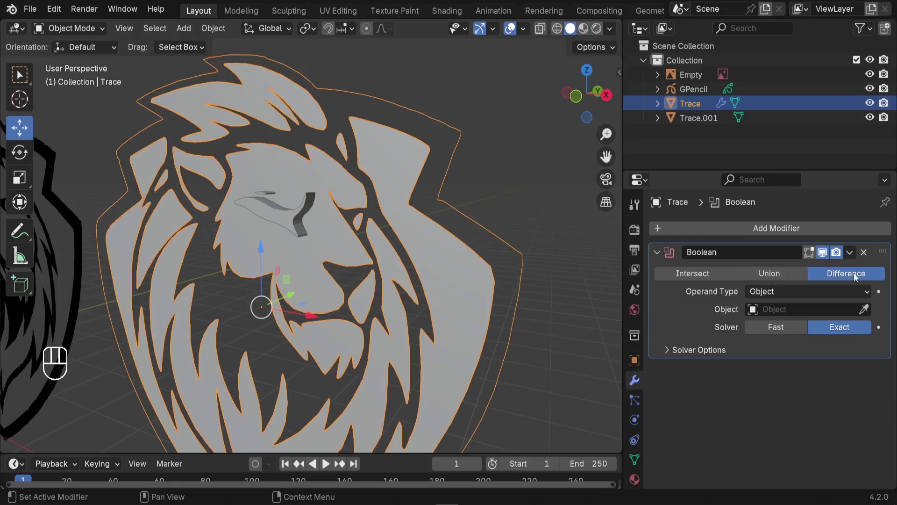
# Choose the eye object Trace.001 as the cutter of the Boolean Difference and apply the modifier
pyautogui.click(864, 309)
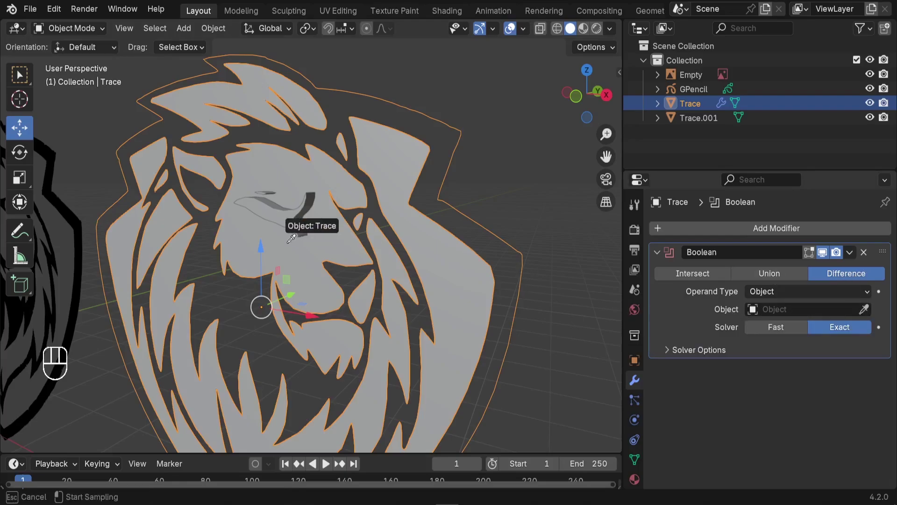
pyautogui.click(288, 215)
pyautogui.scroll(5, 288, 215)
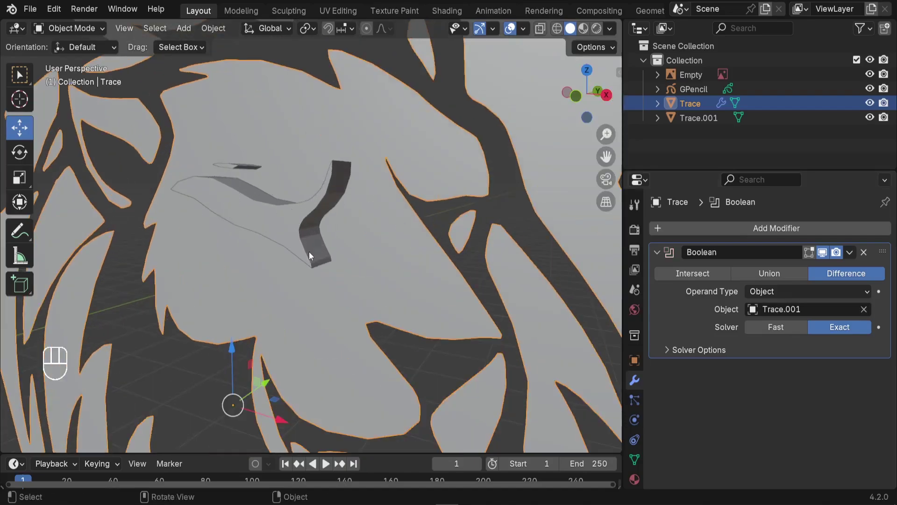
pyautogui.click(849, 252)
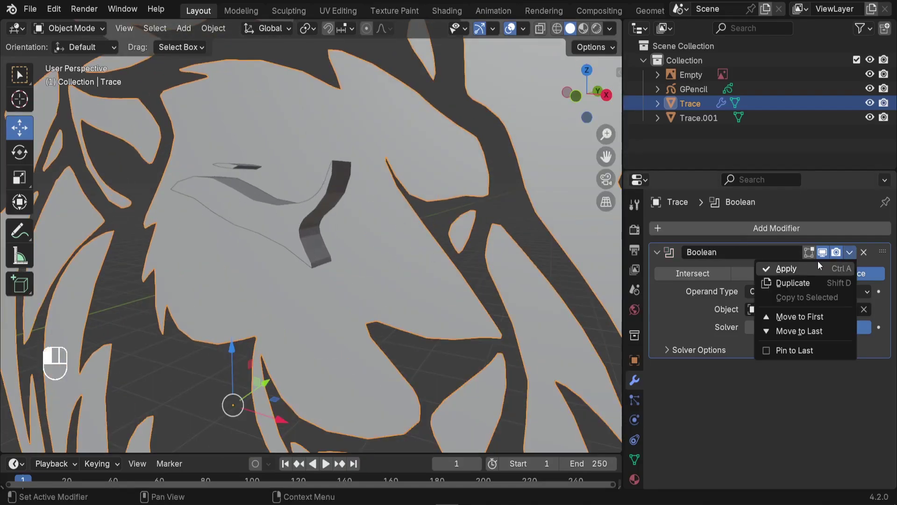
pyautogui.click(812, 266)
# Hide the eye cutter object Trace.001 and open the main Trace mesh in Edit Mode with face selection
pyautogui.click(241, 205)
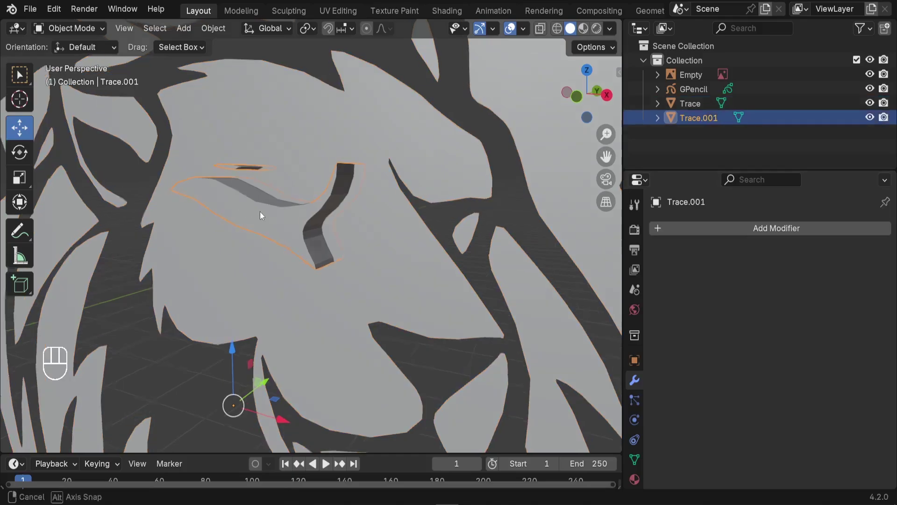
pyautogui.press('h')
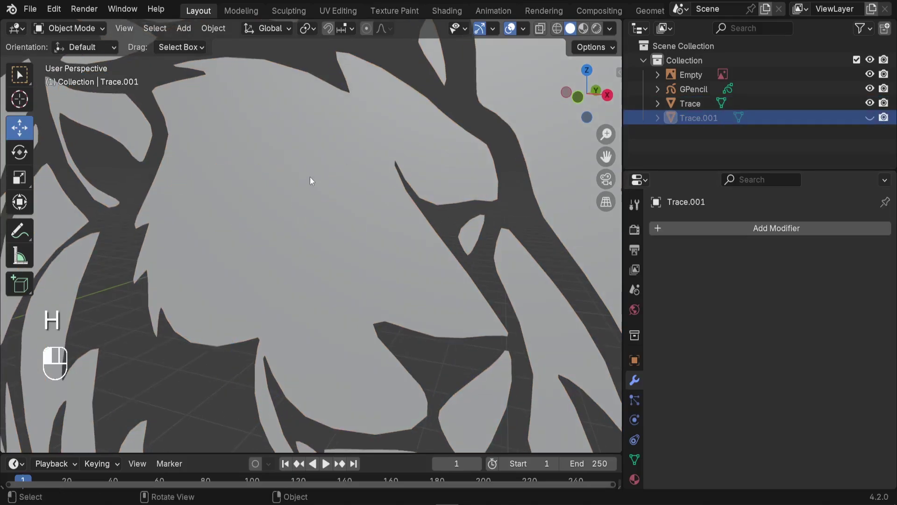
pyautogui.click(310, 177)
pyautogui.scroll(-2, 310, 177)
pyautogui.click(95, 27)
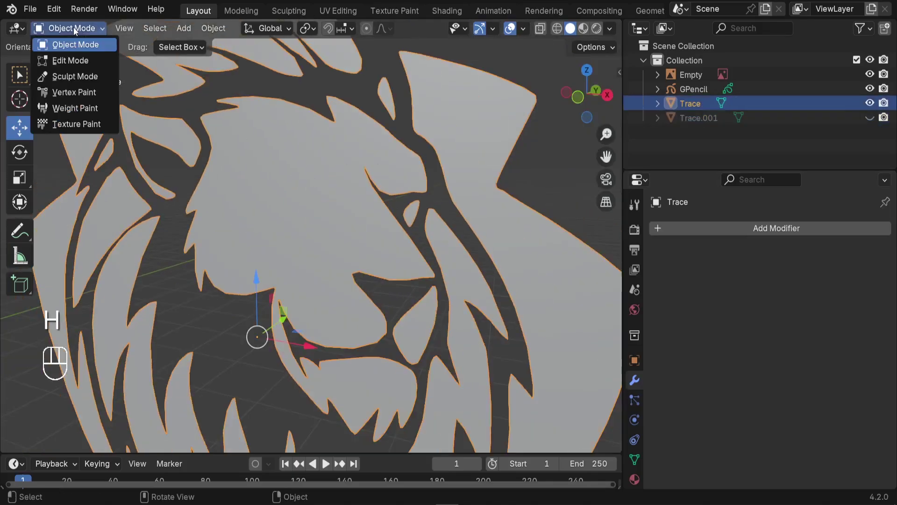
pyautogui.click(70, 59)
pyautogui.click(133, 28)
pyautogui.scroll(4, 287, 209)
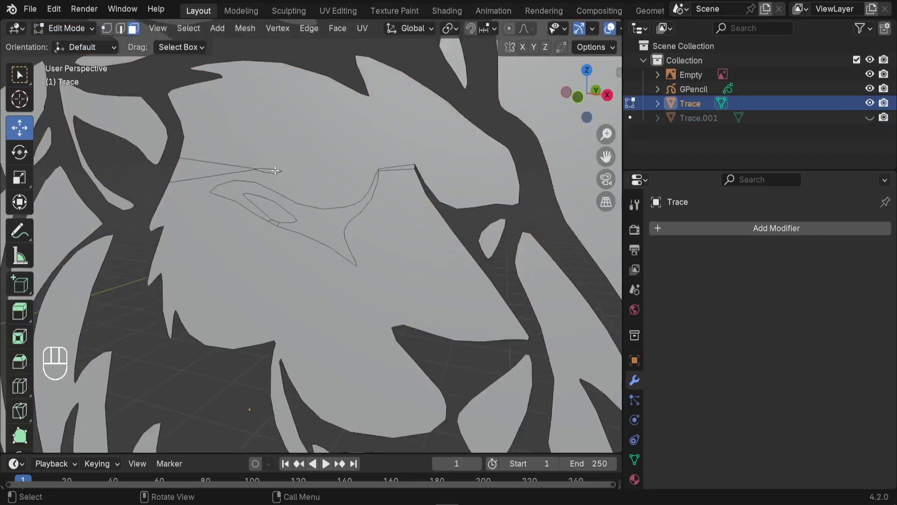
# Delete the cut-out eye faces, including the small connecting piece and the sliver above the eye, and return to Object Mode
pyautogui.click(319, 231)
pyautogui.scroll(2, 280, 232)
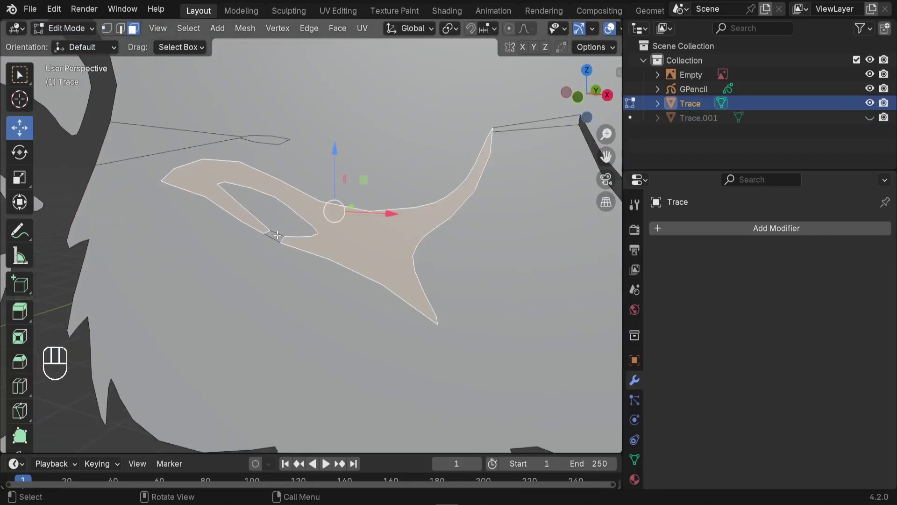
pyautogui.keyDown('shift'); pyautogui.click(276, 235); pyautogui.keyUp('shift')
pyautogui.keyDown('shift'); pyautogui.click(272, 140); pyautogui.keyUp('shift')
pyautogui.scroll(-3, 290, 224)
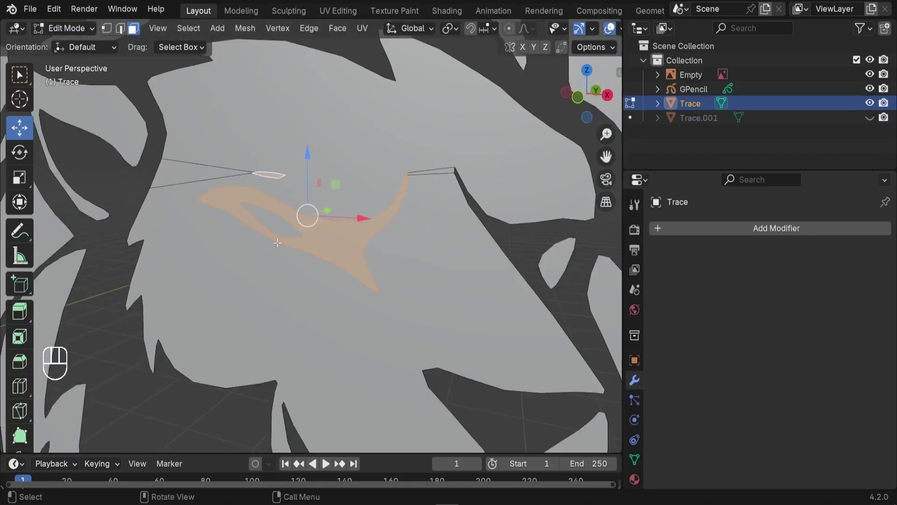
pyautogui.moveTo(372, 246); pyautogui.dragTo(401, 235, button='middle')
pyautogui.press('x')
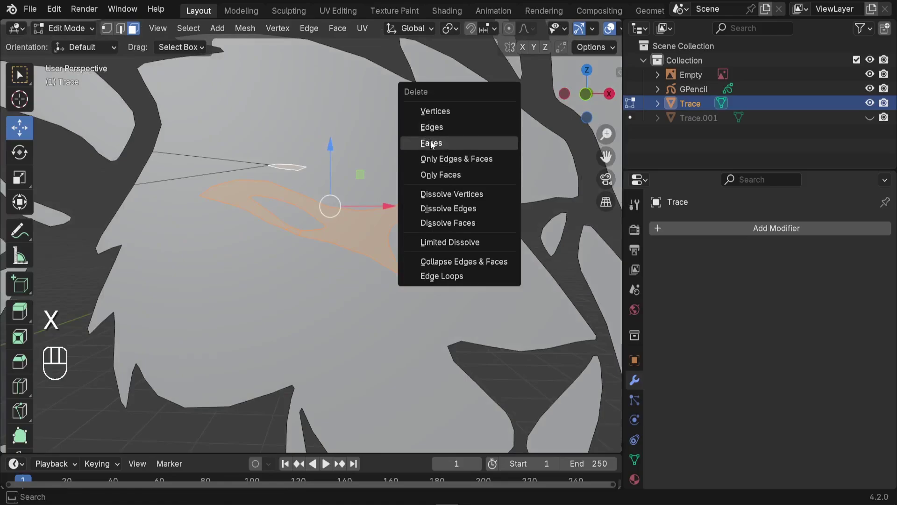
pyautogui.click(431, 141)
pyautogui.click(68, 28)
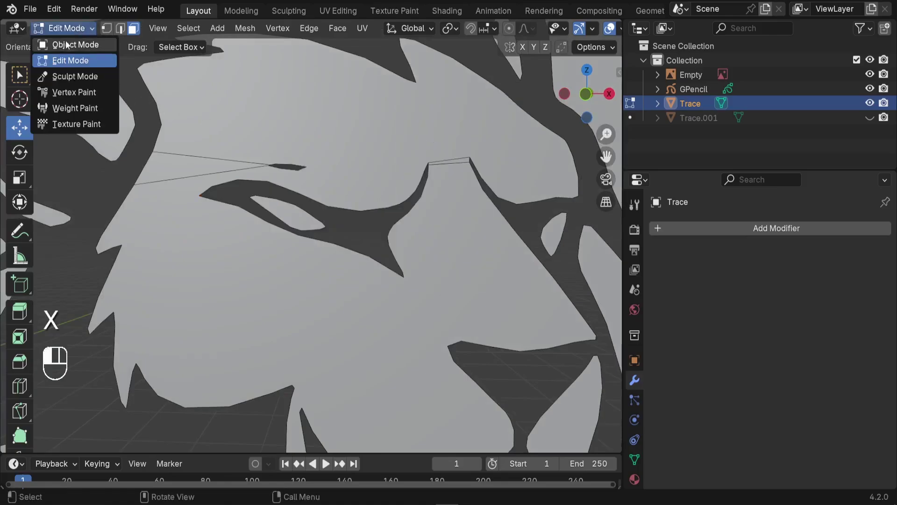
pyautogui.click(70, 42)
# Select the lion mesh, Trace, and add a Solidify modifier to it
pyautogui.scroll(-8, 331, 158)
pyautogui.click(319, 271)
pyautogui.scroll(5, 333, 181)
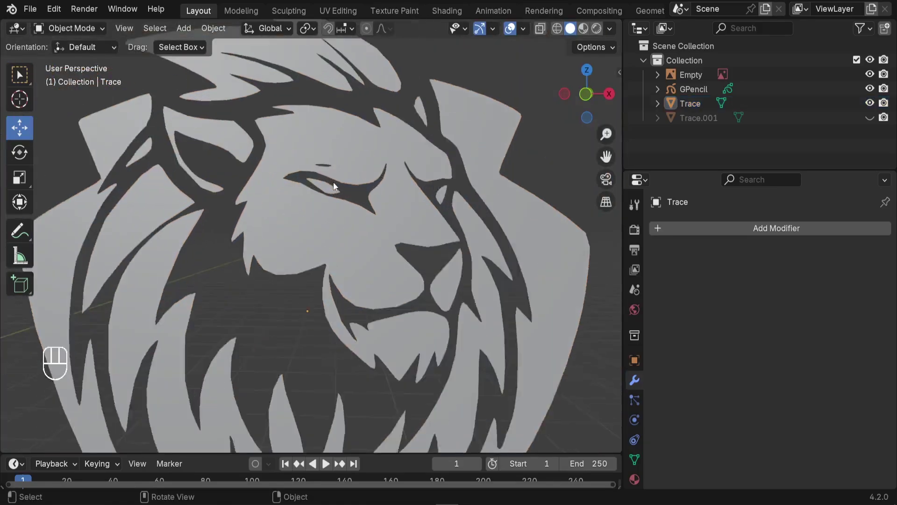
pyautogui.moveTo(333, 182)
pyautogui.mouseDown(button='middle')
pyautogui.moveTo(337, 203)
pyautogui.moveTo(365, 192)
pyautogui.moveTo(268, 209)
pyautogui.moveTo(316, 198)
pyautogui.mouseUp(button='middle')
pyautogui.scroll(-4, 310, 189)
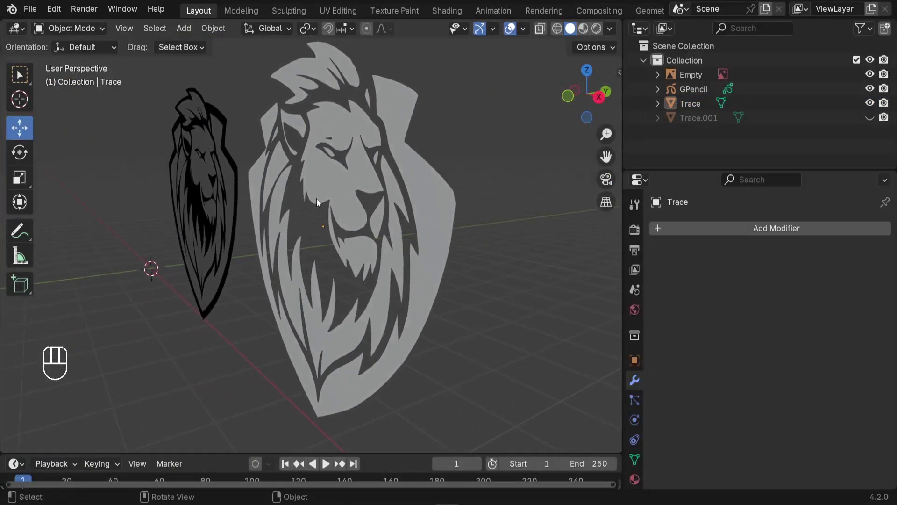
pyautogui.click(335, 179)
pyautogui.moveTo(369, 223); pyautogui.dragTo(360, 226, button='middle')
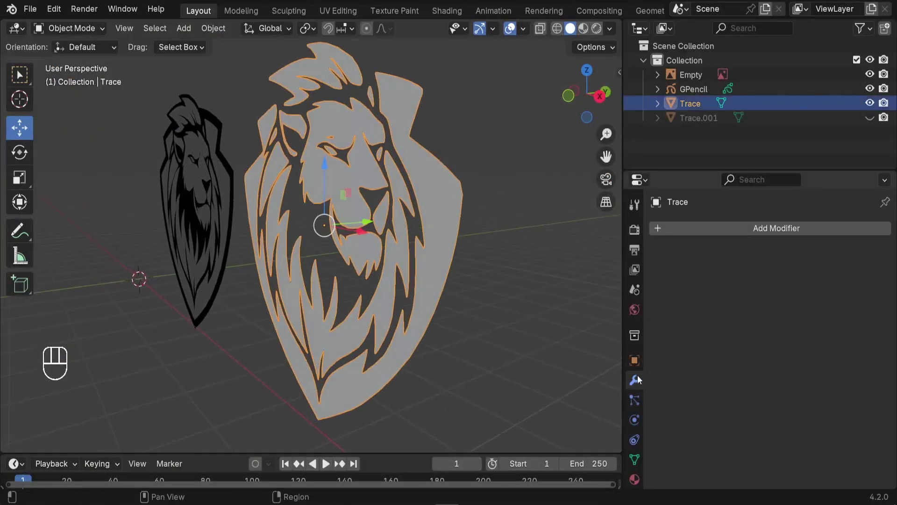
pyautogui.click(714, 229)
pyautogui.click(680, 232)
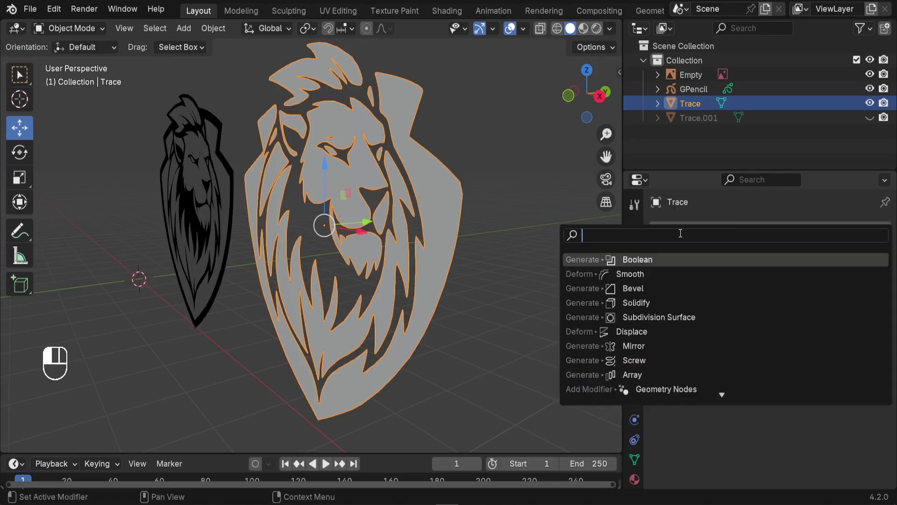
pyautogui.write('soli')
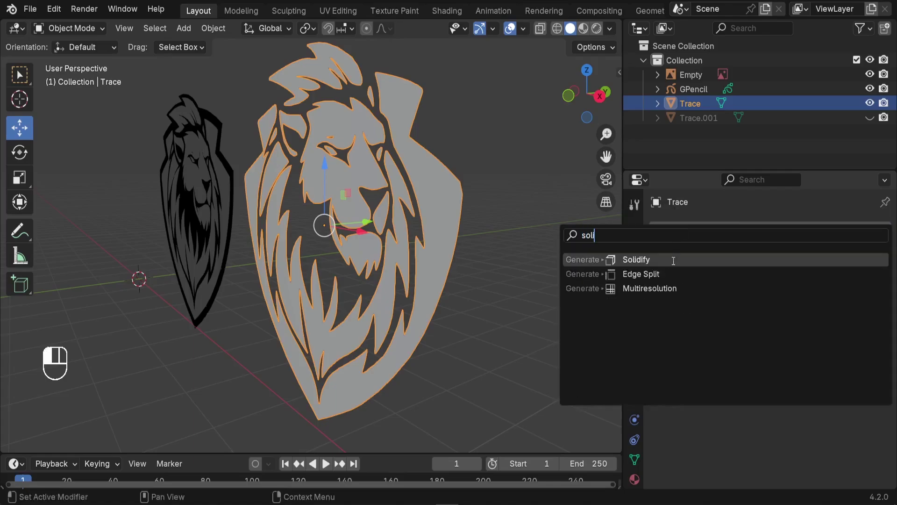
pyautogui.click(674, 260)
# Set the Solidify thickness to 0.15 m
pyautogui.scroll(2, 519, 301)
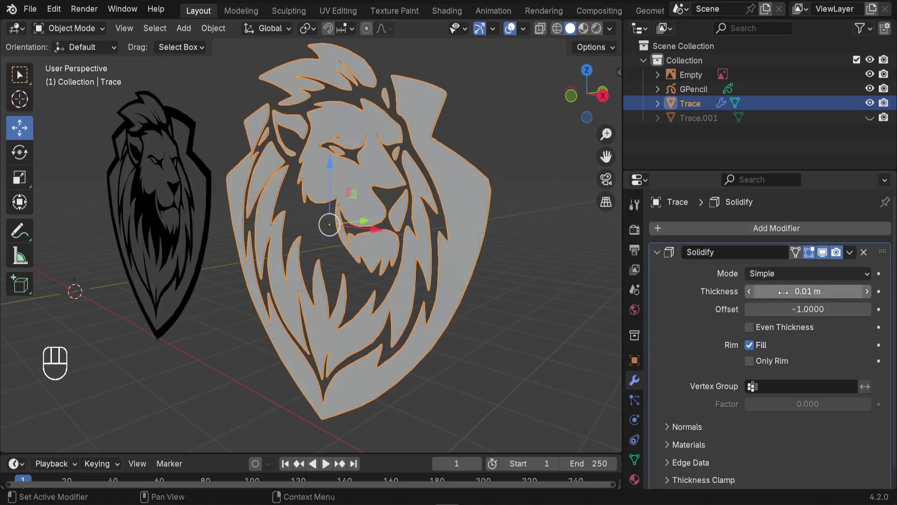
pyautogui.moveTo(783, 292); pyautogui.dragTo(826, 292)
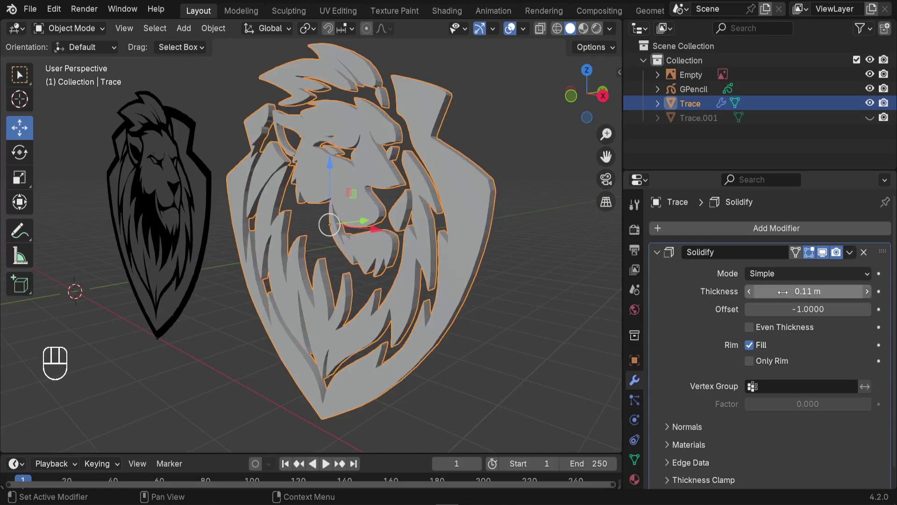
pyautogui.click(784, 292)
pyautogui.write('0.')
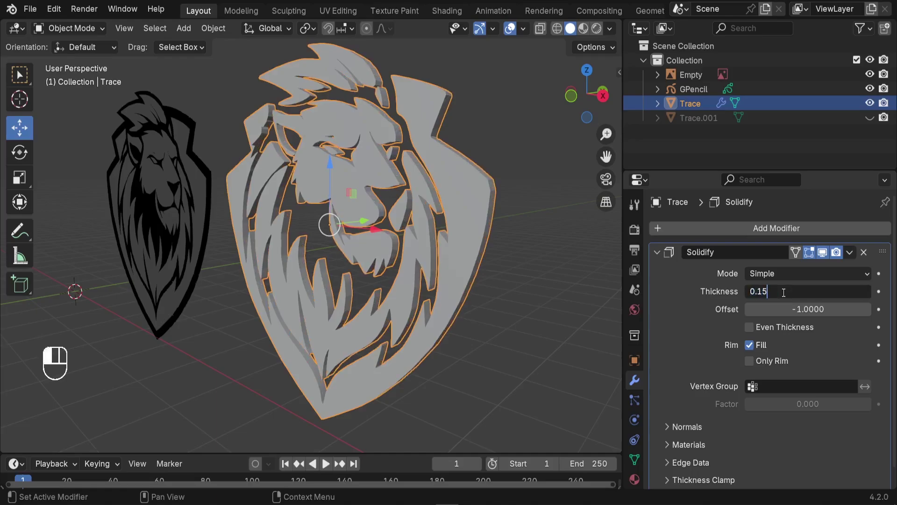
pyautogui.write('15')
pyautogui.press('Return')
# Inspect the solidified lion's depth, turn off the modifier's viewport display and enable the Face Orientation overlay
pyautogui.moveTo(510, 224)
pyautogui.mouseDown(button='middle')
pyautogui.moveTo(450, 222)
pyautogui.moveTo(300, 279)
pyautogui.moveTo(325, 170)
pyautogui.moveTo(298, 177)
pyautogui.moveTo(303, 154)
pyautogui.mouseUp(button='middle')
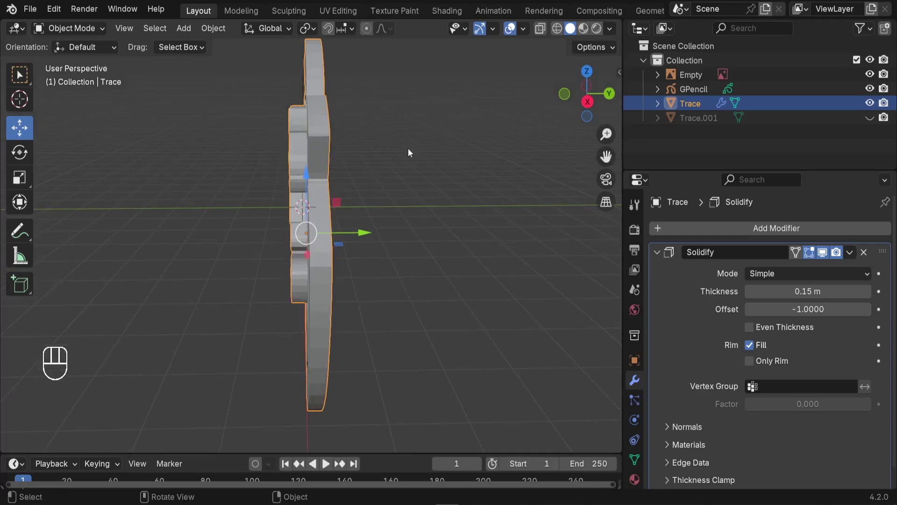
pyautogui.moveTo(279, 114); pyautogui.dragTo(401, 247, button='middle')
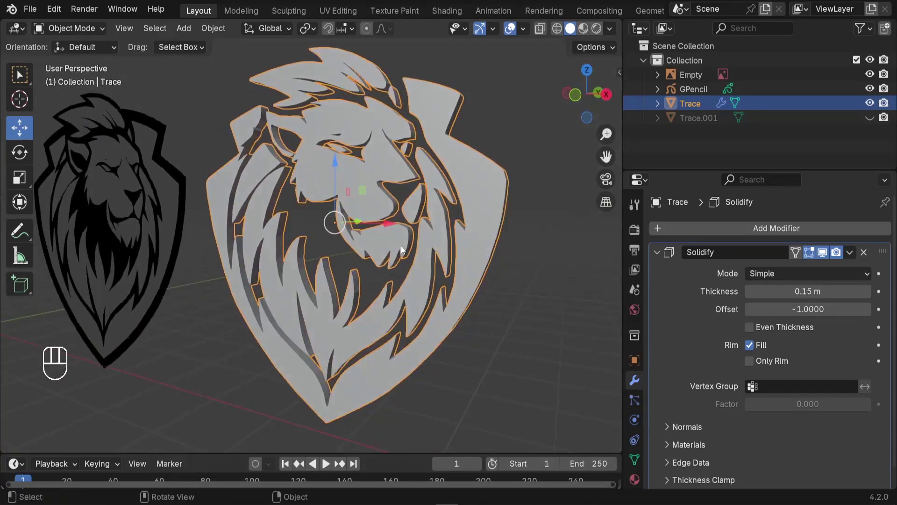
pyautogui.click(823, 253)
pyautogui.moveTo(332, 175); pyautogui.dragTo(348, 172, button='middle')
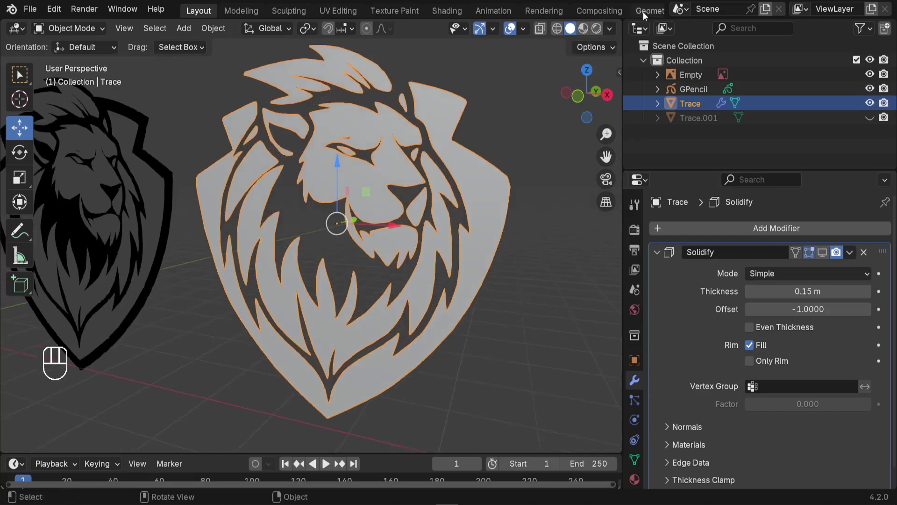
pyautogui.click(524, 29)
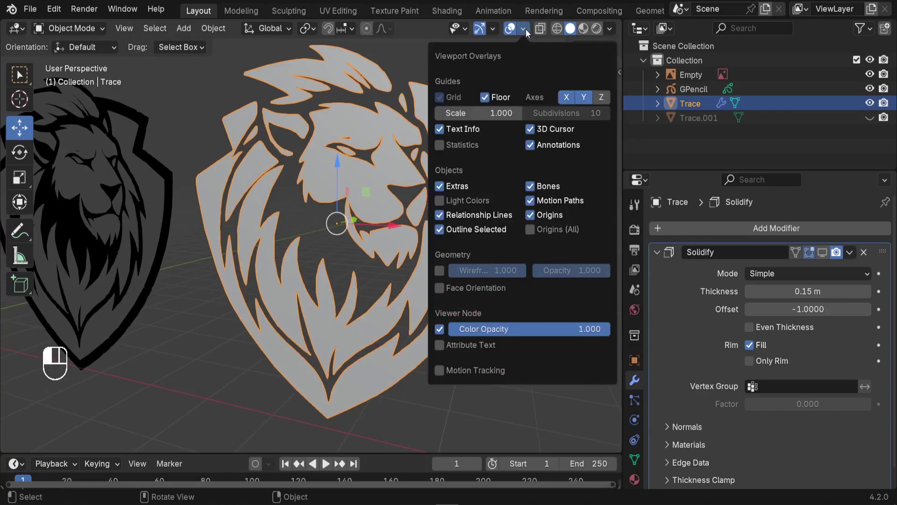
pyautogui.click(439, 287)
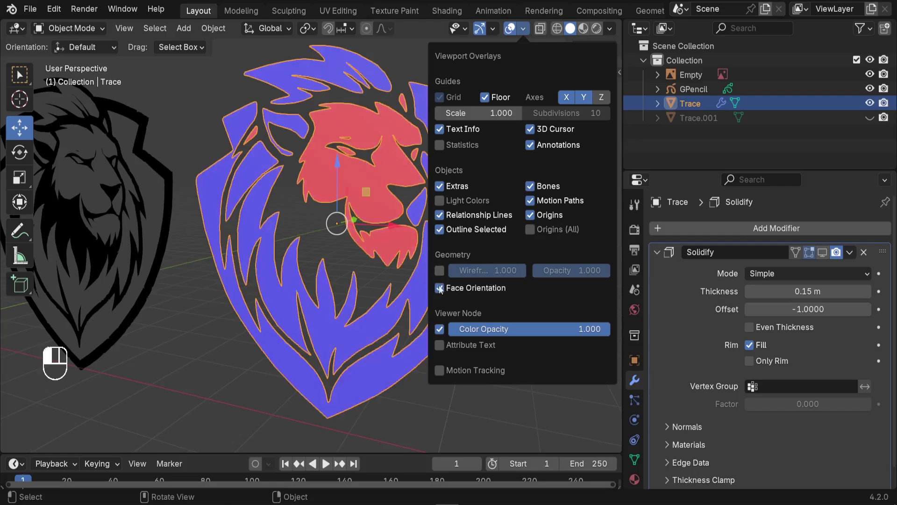
pyautogui.moveTo(421, 197); pyautogui.dragTo(388, 164, button='middle')
# Switch to the front orthographic view and open the Trace mesh in Edit Mode with vertex selection
pyautogui.press('KP_1')
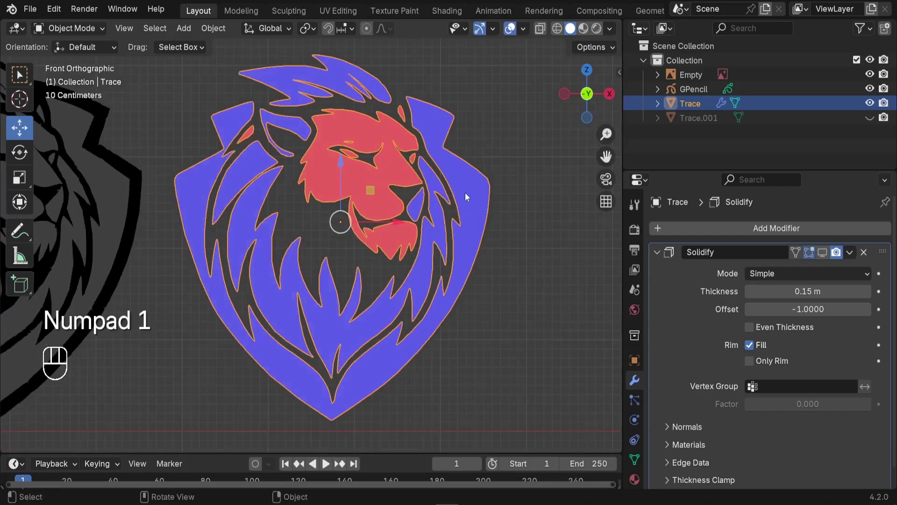
pyautogui.scroll(4, 262, 99)
pyautogui.scroll(-3, 228, 131)
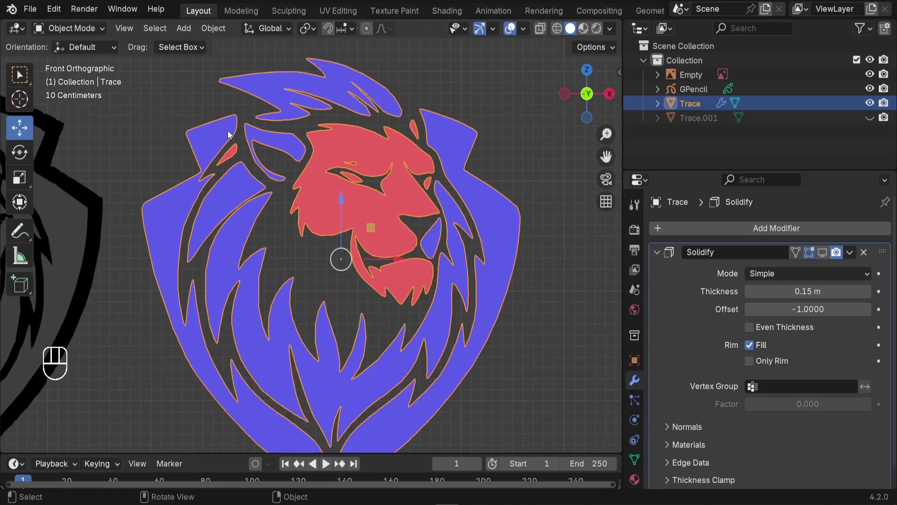
pyautogui.click(496, 175)
pyautogui.click(458, 194)
pyautogui.click(70, 28)
pyautogui.click(49, 57)
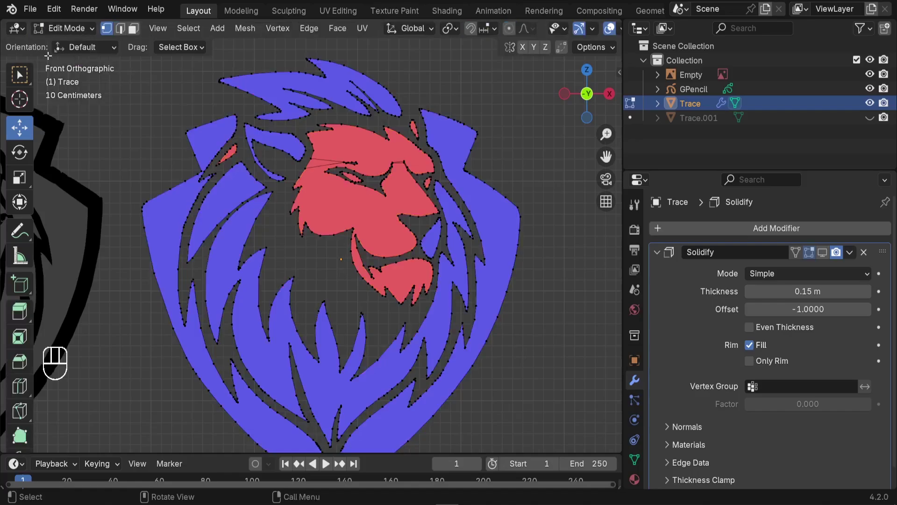
pyautogui.scroll(2, 369, 178)
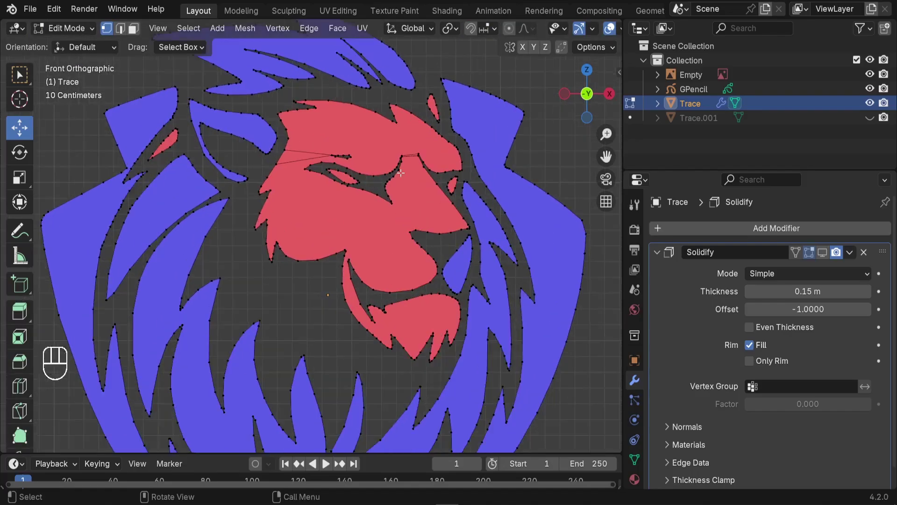
# Select the five reversed red pieces, including the whole face and the small eye and ear slivers, and recalculate their normals with Inside enabled
pyautogui.press('l')
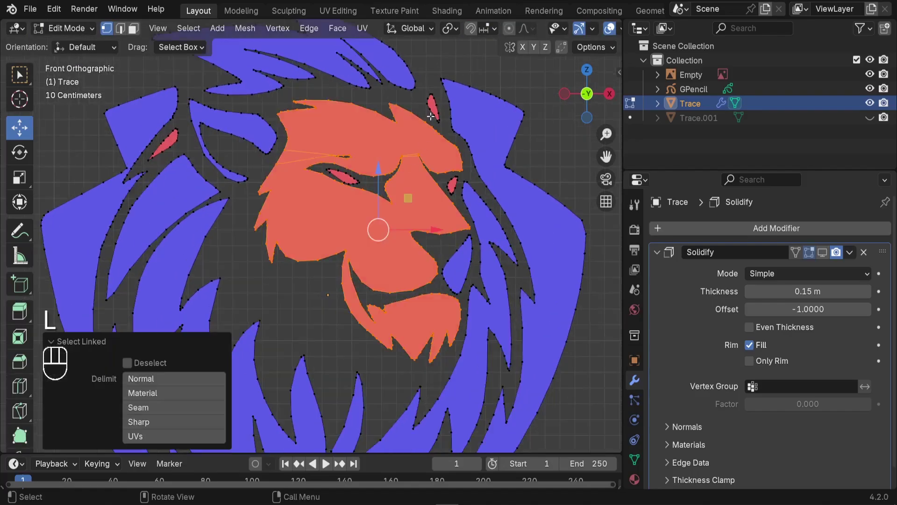
pyautogui.press('l')
pyautogui.press('l')
pyautogui.press('l')
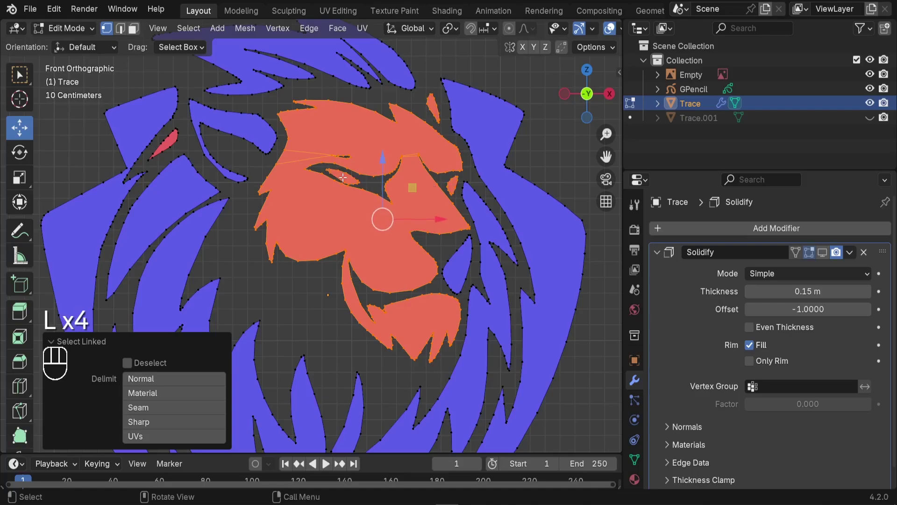
pyautogui.press('l')
pyautogui.scroll(-4, 278, 218)
pyautogui.scroll(2, 278, 219)
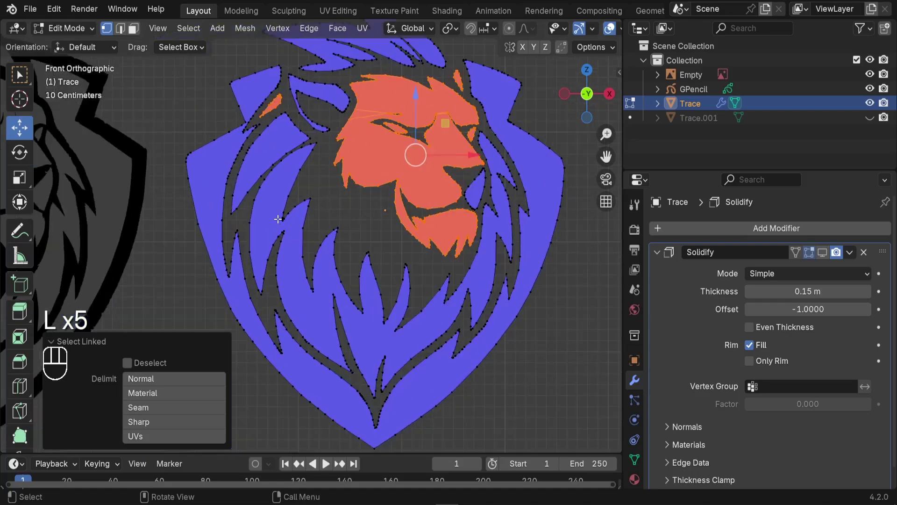
pyautogui.scroll(-1, 302, 231)
pyautogui.scroll(1, 428, 79)
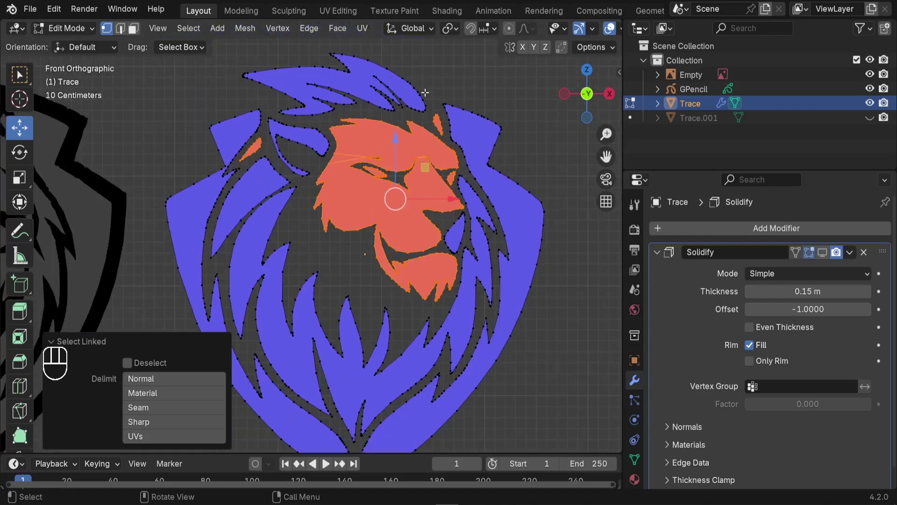
pyautogui.hotkey('shift', 'n')
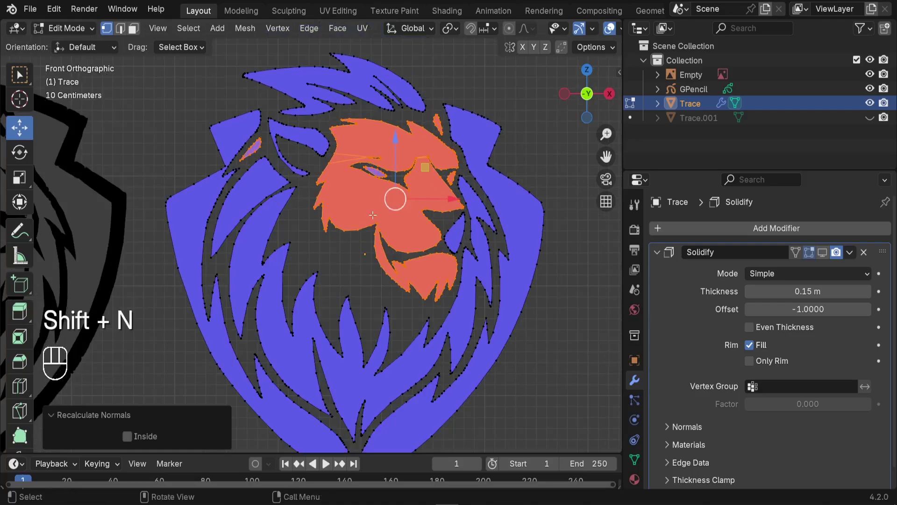
pyautogui.click(127, 437)
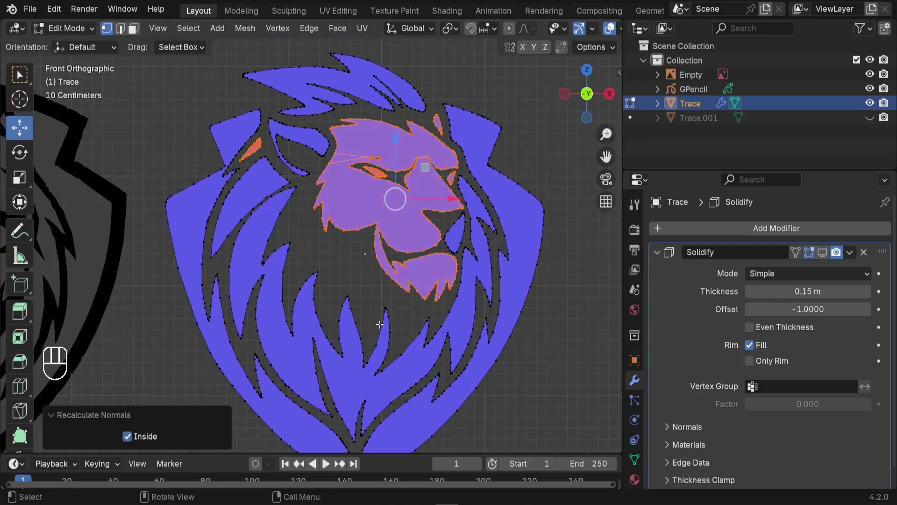
pyautogui.scroll(2, 436, 197)
pyautogui.scroll(-3, 436, 198)
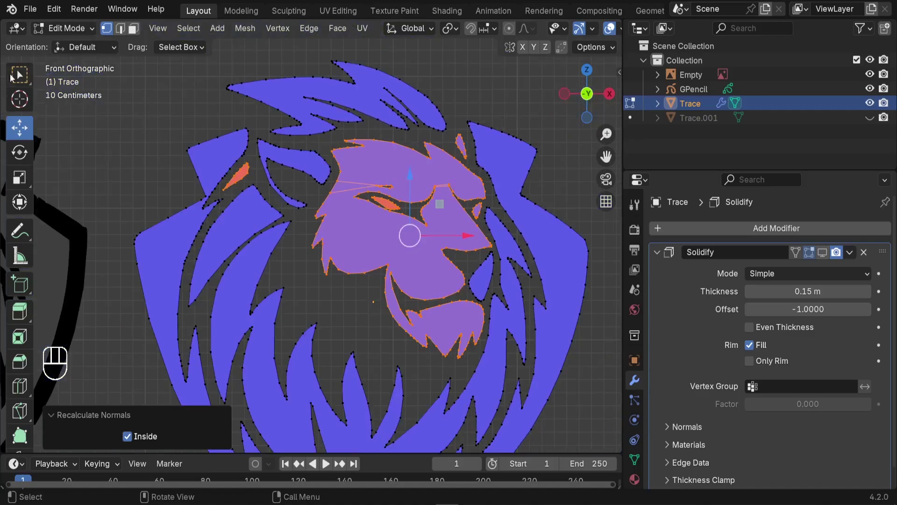
# Select only the still reversed pieces inside the eye and beside the ear, and recalculate their normals outward
pyautogui.hotkey('alt', 'a')
pyautogui.press('l')
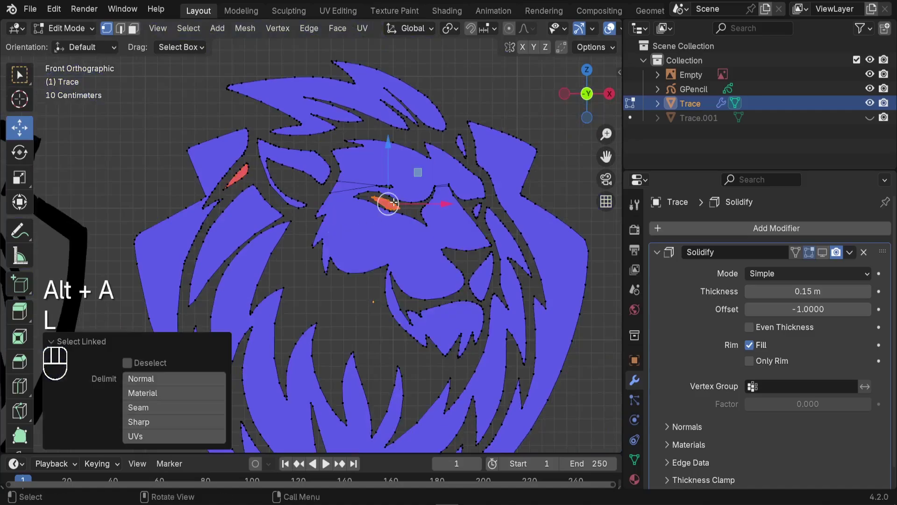
pyautogui.press('l')
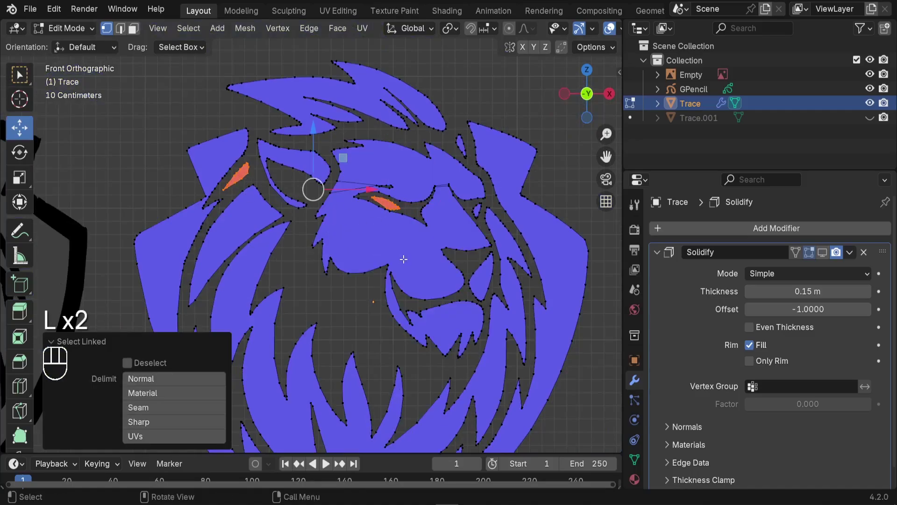
pyautogui.hotkey('shift', 'n')
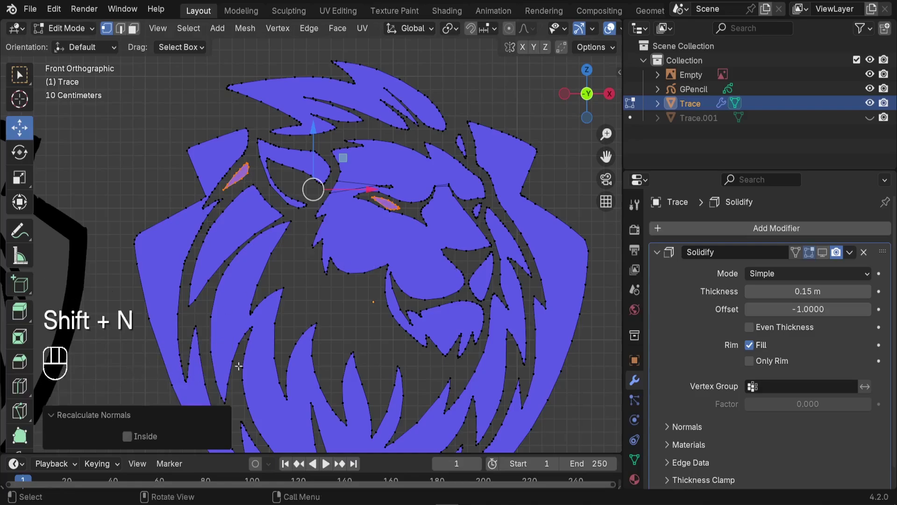
# Return to Object Mode, re-enable the Solidify modifier's viewport display and turn off the Face Orientation overlay
pyautogui.press('Tab')
pyautogui.scroll(-3, 406, 226)
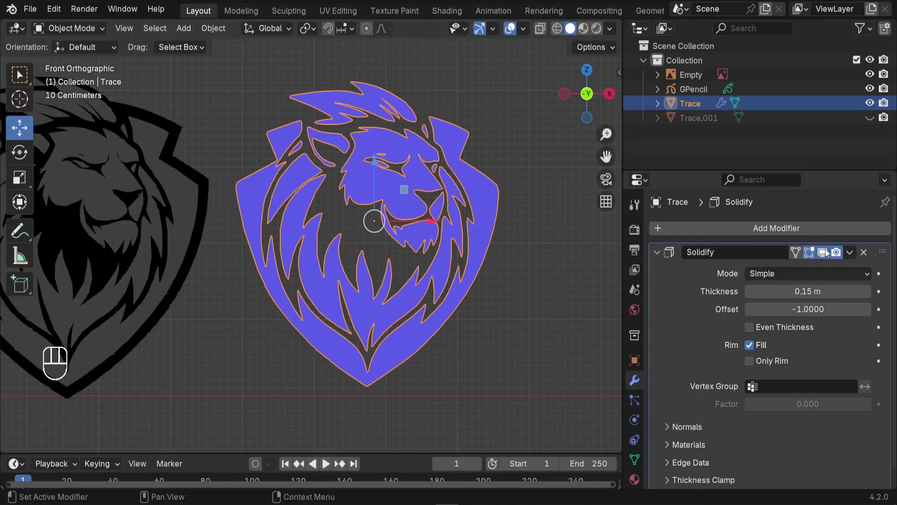
pyautogui.moveTo(472, 234)
pyautogui.mouseDown(button='middle')
pyautogui.moveTo(487, 234)
pyautogui.moveTo(390, 252)
pyautogui.moveTo(408, 216)
pyautogui.mouseUp(button='middle')
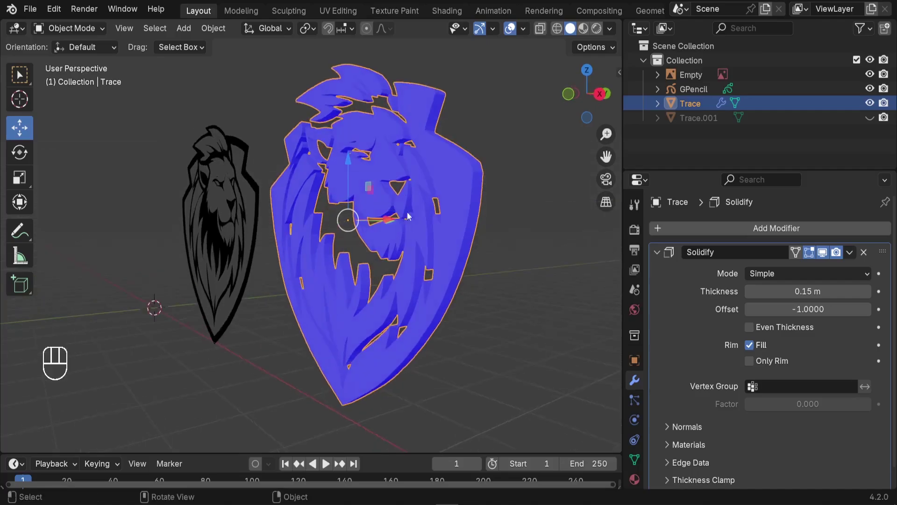
pyautogui.click(524, 29)
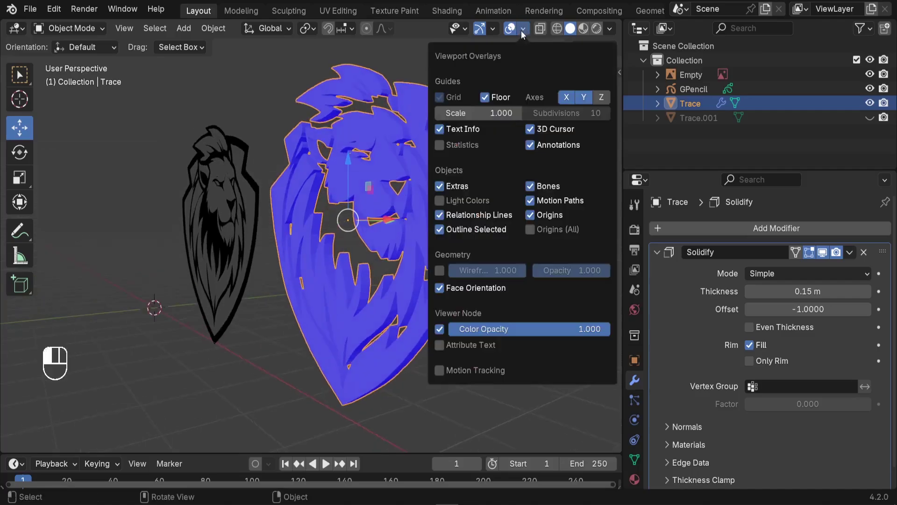
pyautogui.click(440, 288)
pyautogui.moveTo(406, 262); pyautogui.dragTo(388, 237, button='middle')
pyautogui.scroll(1, 388, 236)
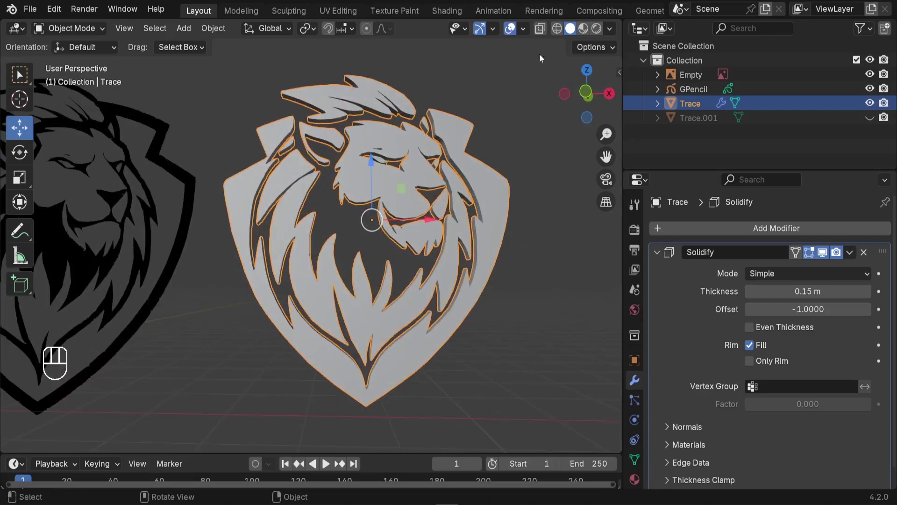
# Set the solid viewport lighting to MatCap and choose the high-contrast white-to-dark-grey sphere
pyautogui.click(611, 29)
pyautogui.click(595, 98)
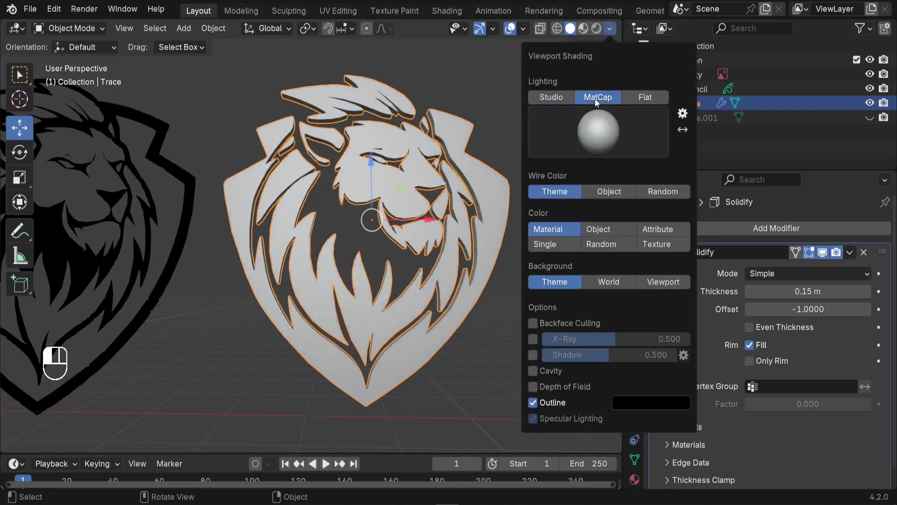
pyautogui.click(600, 127)
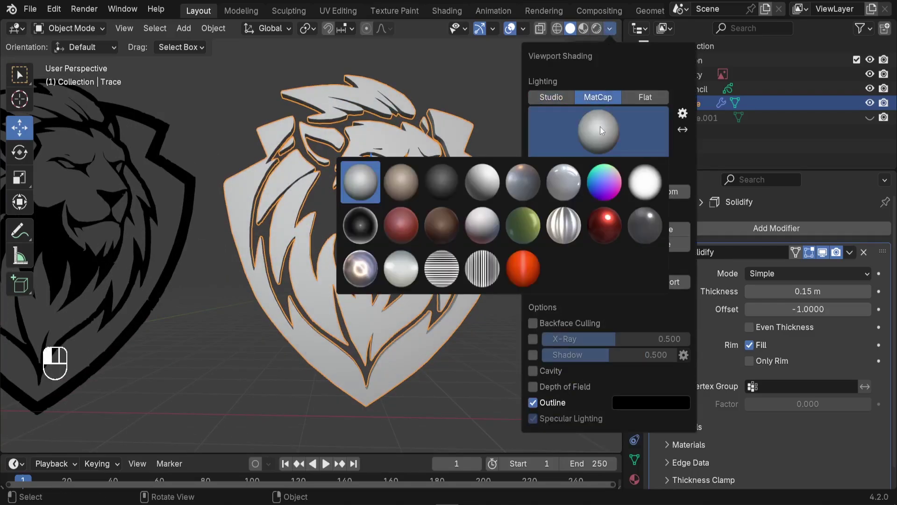
pyautogui.click(484, 182)
# Apply Shade Auto Smooth at 30° to the lion mesh to smooth its faceted side walls
pyautogui.moveTo(291, 233)
pyautogui.mouseDown(button='middle')
pyautogui.moveTo(355, 194)
pyautogui.moveTo(301, 231)
pyautogui.moveTo(222, 228)
pyautogui.moveTo(252, 234)
pyautogui.mouseUp(button='middle')
pyautogui.keyDown('shift'); pyautogui.moveTo(344, 254); pyautogui.dragTo(402, 278, button='middle'); pyautogui.keyUp('shift')
pyautogui.scroll(6, 268, 144)
pyautogui.scroll(3, 267, 144)
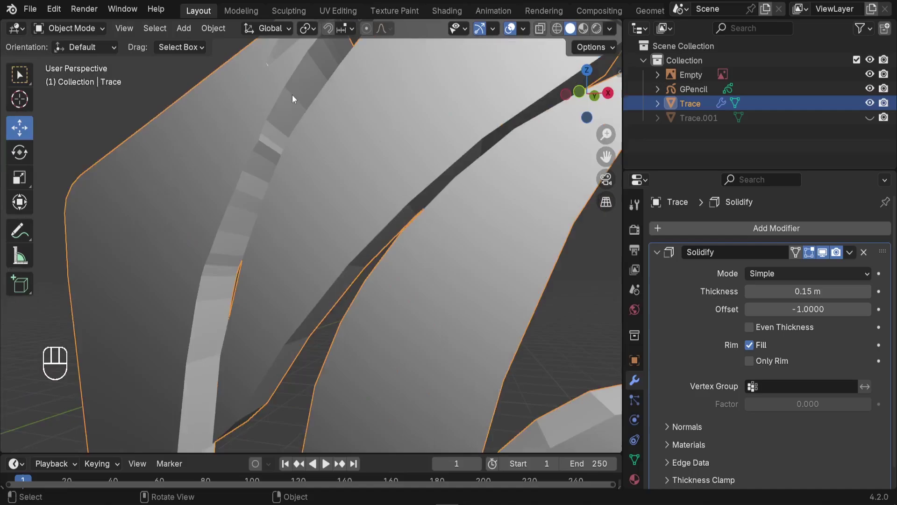
pyautogui.rightClick(324, 133)
pyautogui.click(313, 147)
pyautogui.scroll(-3, 251, 147)
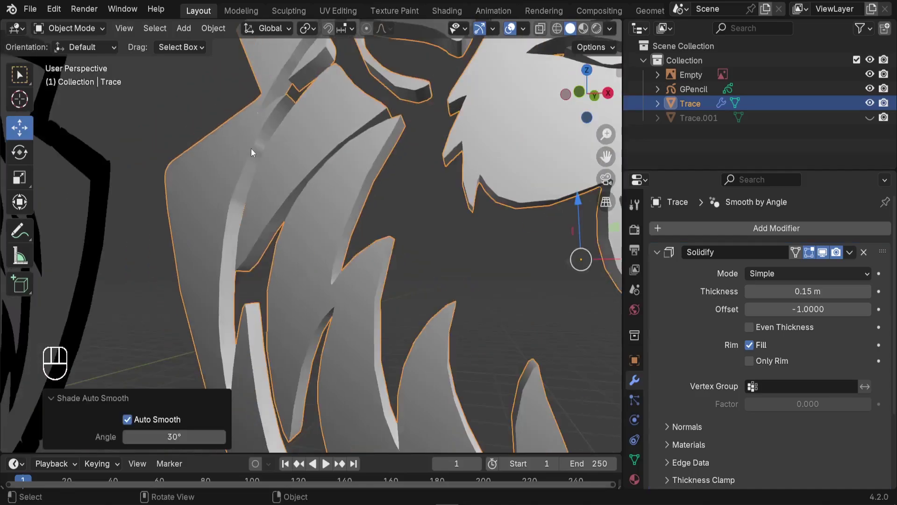
# Check the smoothed lion from the front and switch the viewport shading to Material Preview
pyautogui.scroll(-4, 251, 147)
pyautogui.moveTo(265, 225); pyautogui.dragTo(320, 246, button='middle')
pyautogui.scroll(-1, 320, 246)
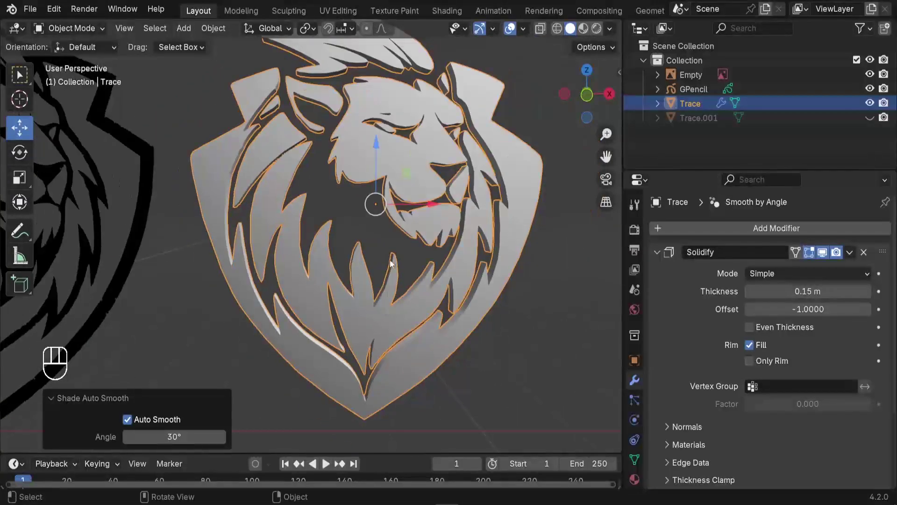
pyautogui.moveTo(391, 264)
pyautogui.mouseDown(button='middle')
pyautogui.moveTo(456, 361)
pyautogui.moveTo(411, 305)
pyautogui.mouseUp(button='middle')
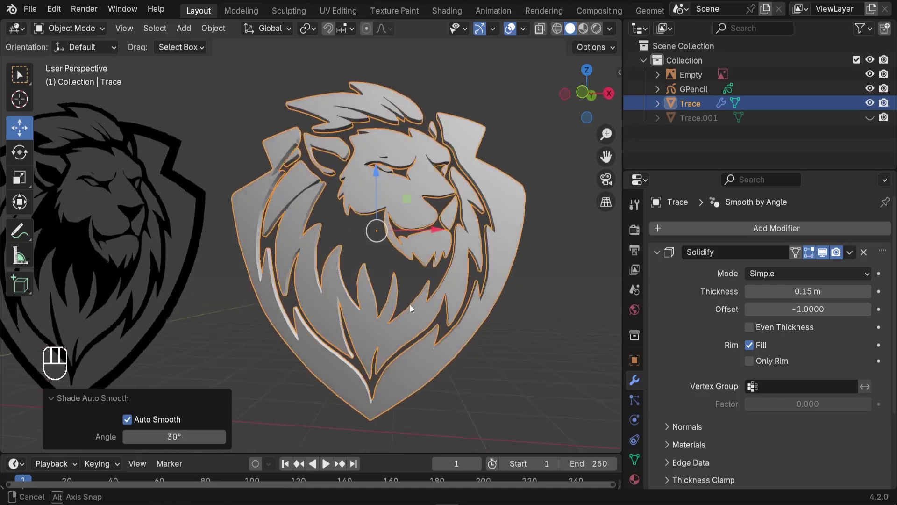
pyautogui.press('z')
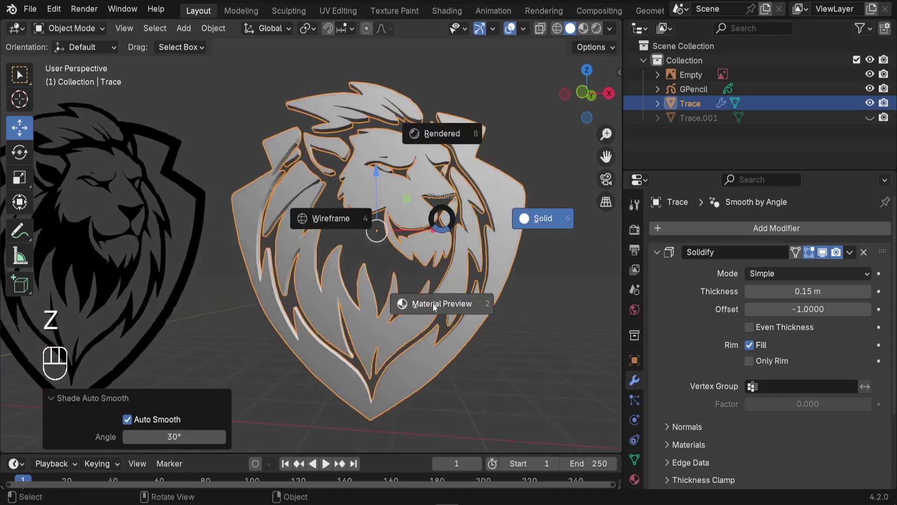
pyautogui.click(434, 306)
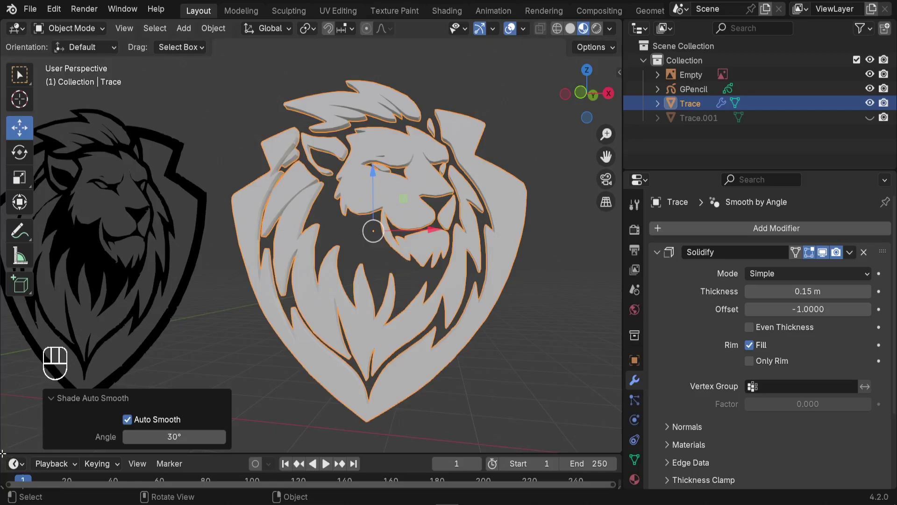
# Split the viewport into three areas, making the two small ones a UV Editor above a Shader Editor with its sidebar hidden
pyautogui.moveTo(3, 450); pyautogui.dragTo(286, 444)
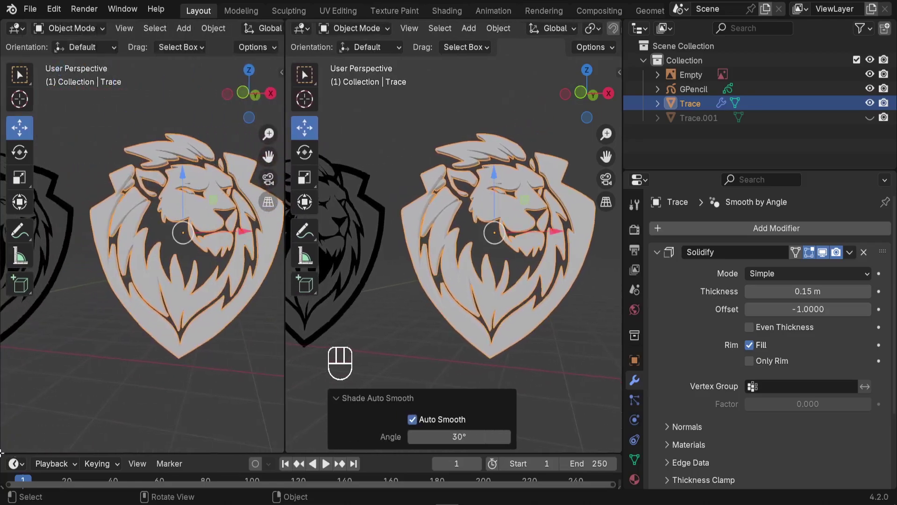
pyautogui.moveTo(2, 451); pyautogui.dragTo(2, 229)
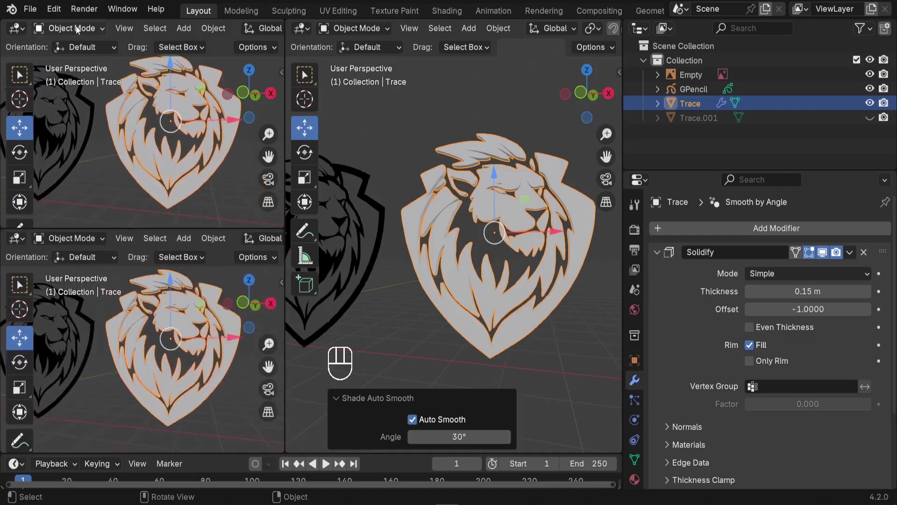
pyautogui.click(17, 28)
pyautogui.click(41, 99)
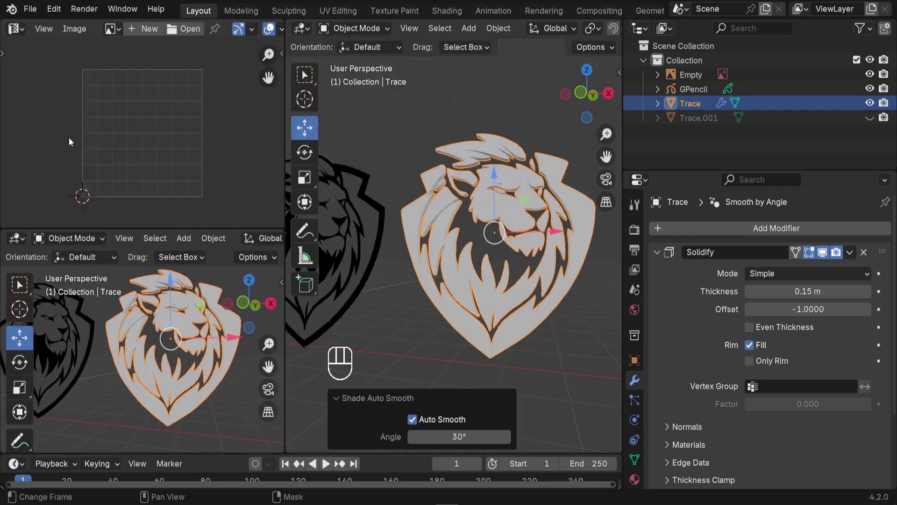
pyautogui.click(24, 238)
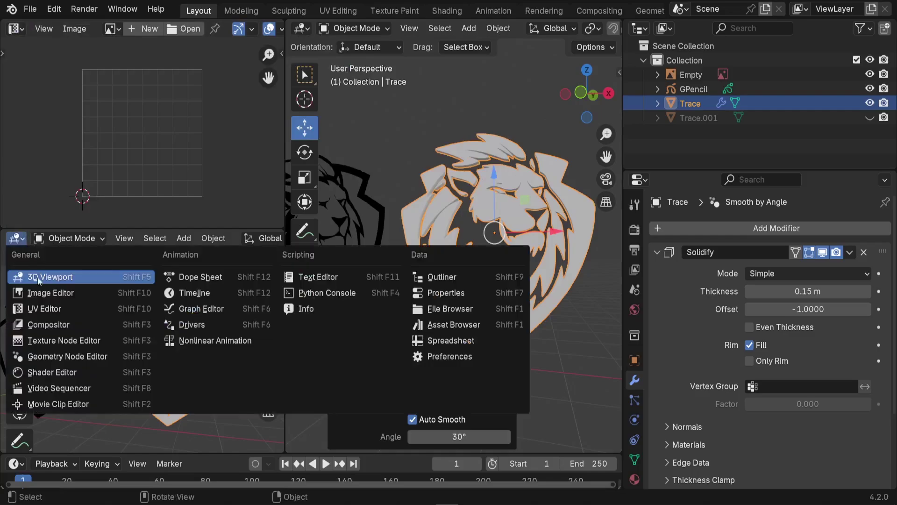
pyautogui.click(43, 372)
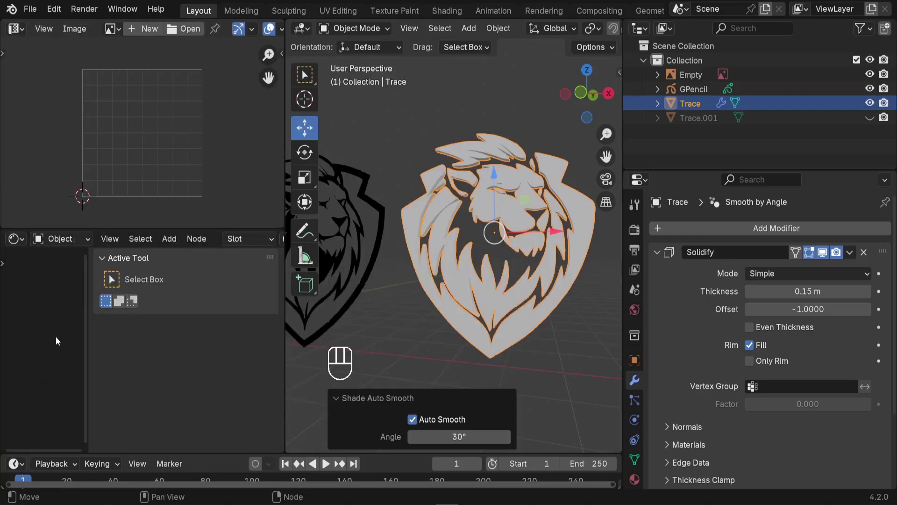
pyautogui.press('n')
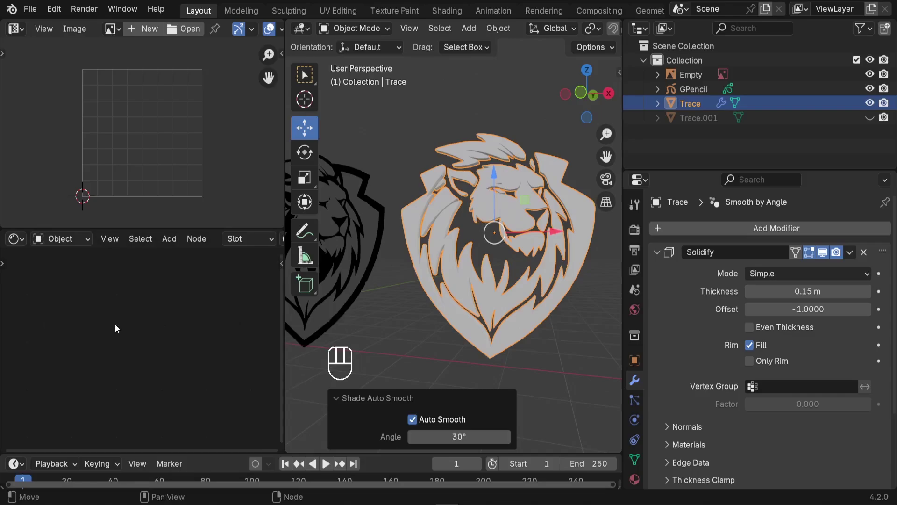
# Create a new material for the Trace object and name it Logo
pyautogui.scroll(-5, 167, 243)
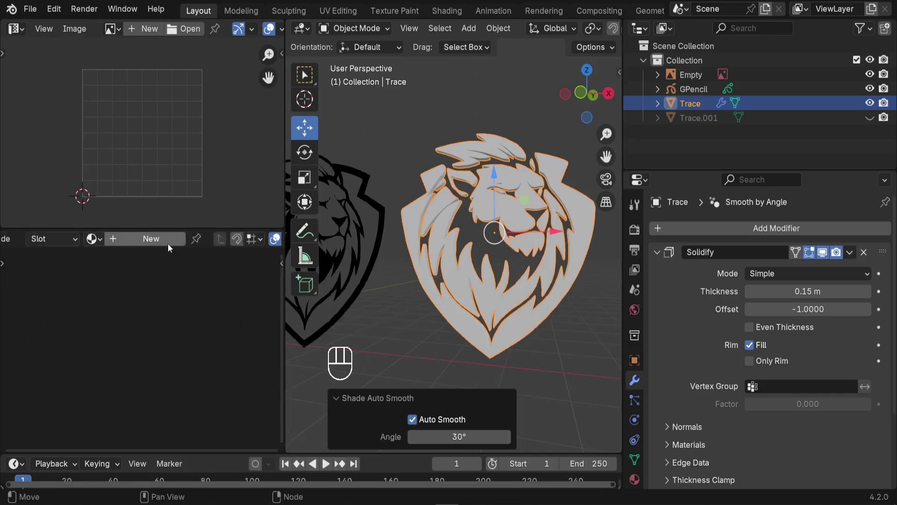
pyautogui.click(136, 239)
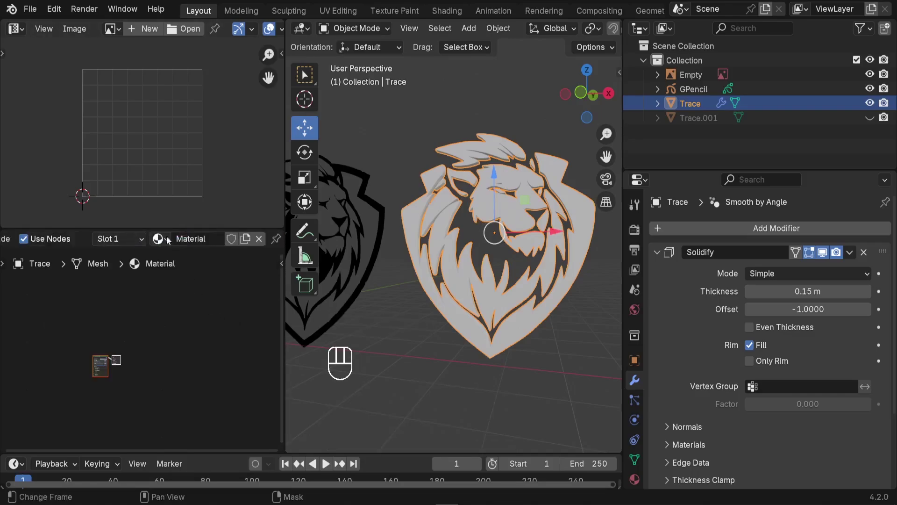
pyautogui.click(188, 238)
pyautogui.write('Logo')
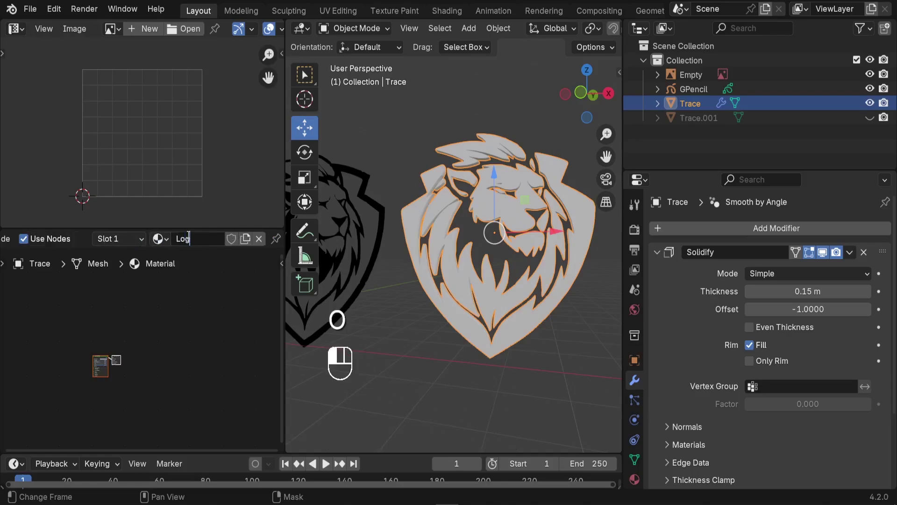
pyautogui.press('Return')
pyautogui.scroll(6, 100, 395)
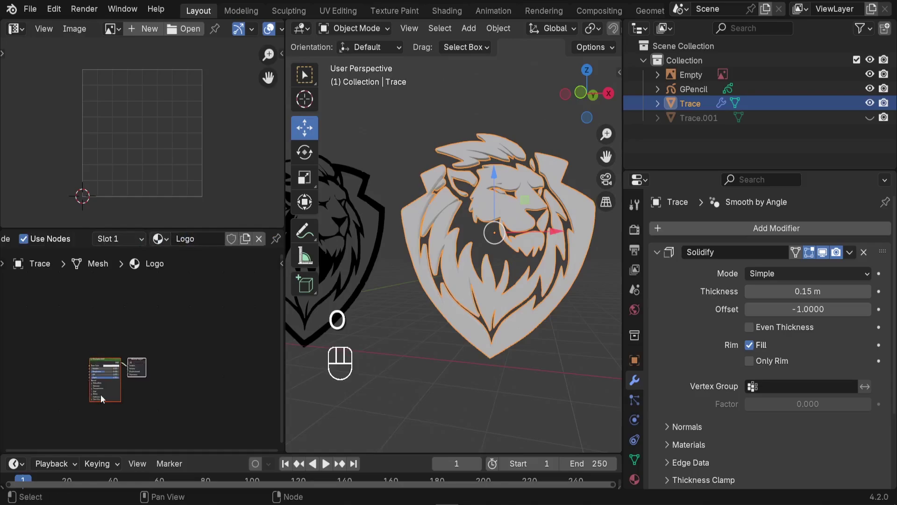
pyautogui.scroll(3, 100, 394)
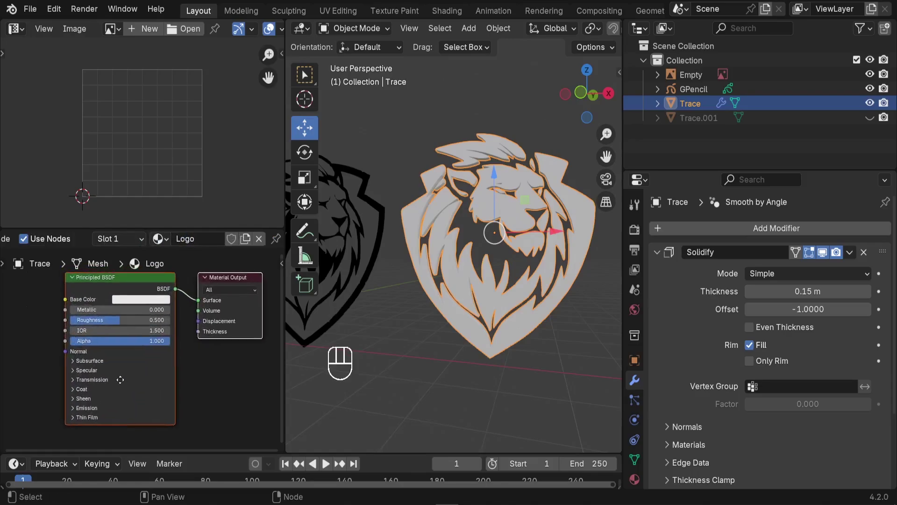
# Add the Lion Logo image from the 2D Logo Lion folder as a texture node and link its Color to the Base Color
pyautogui.moveTo(35, 503)
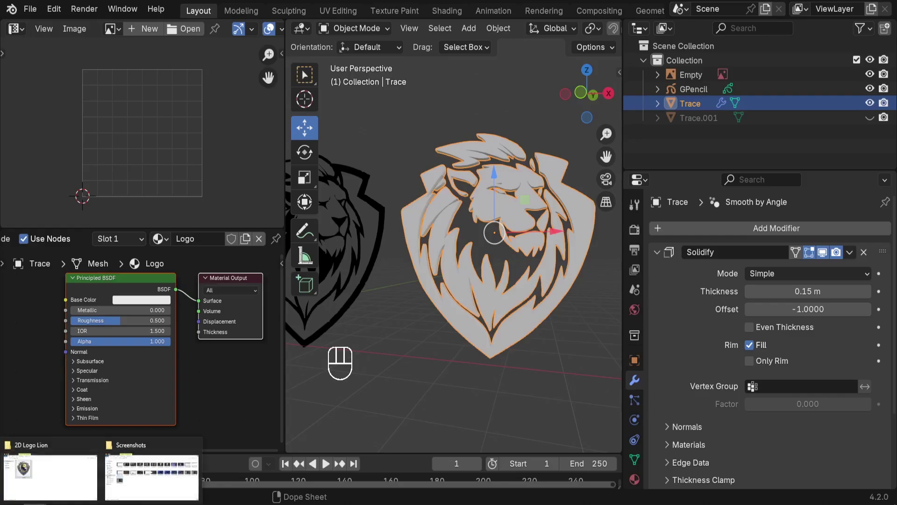
pyautogui.click(60, 462)
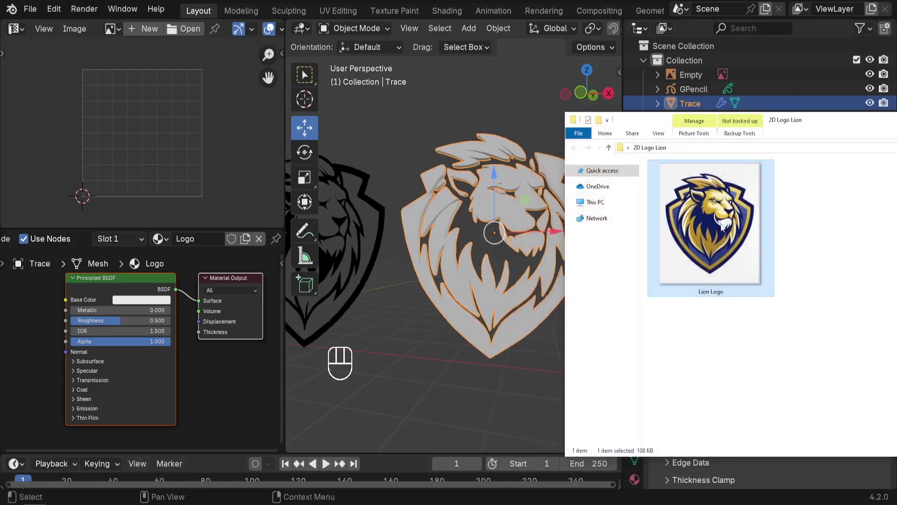
pyautogui.moveTo(722, 227); pyautogui.dragTo(38, 302)
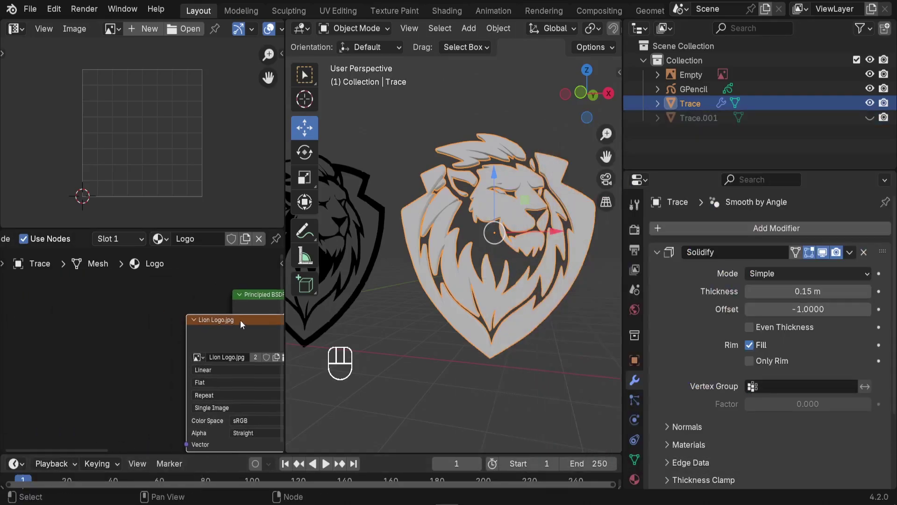
pyautogui.moveTo(240, 320); pyautogui.dragTo(136, 312)
pyautogui.moveTo(208, 337); pyautogui.dragTo(163, 318, button='middle')
pyautogui.scroll(3, 164, 277)
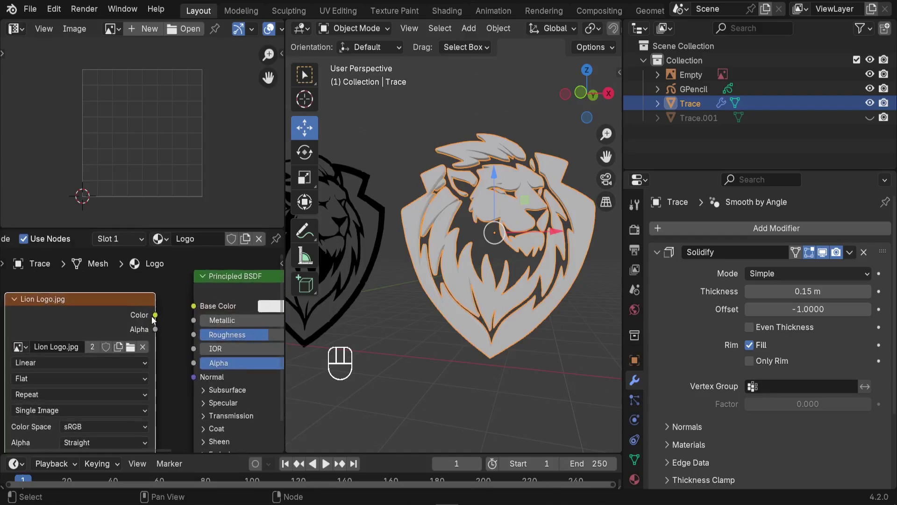
pyautogui.moveTo(153, 316); pyautogui.dragTo(193, 306)
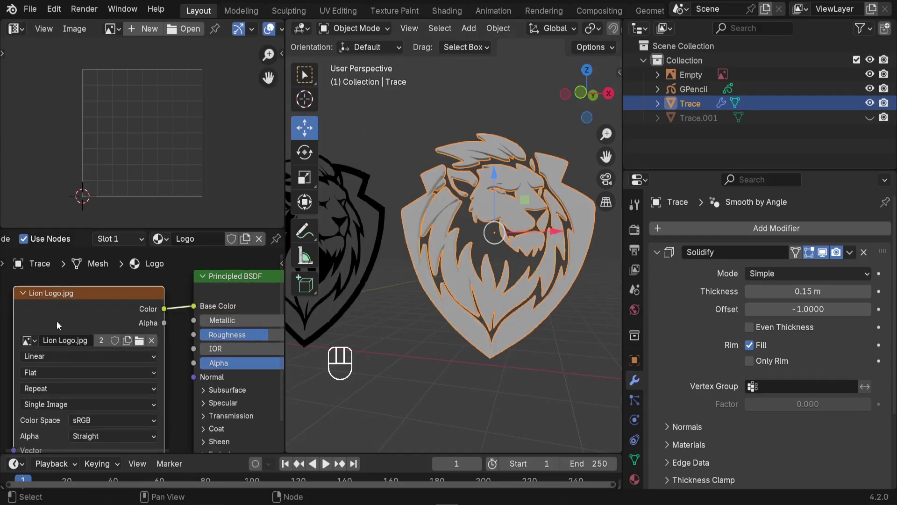
# Display Lion Logo.jpg in the UV Editor with the whole lion in view
pyautogui.click(113, 29)
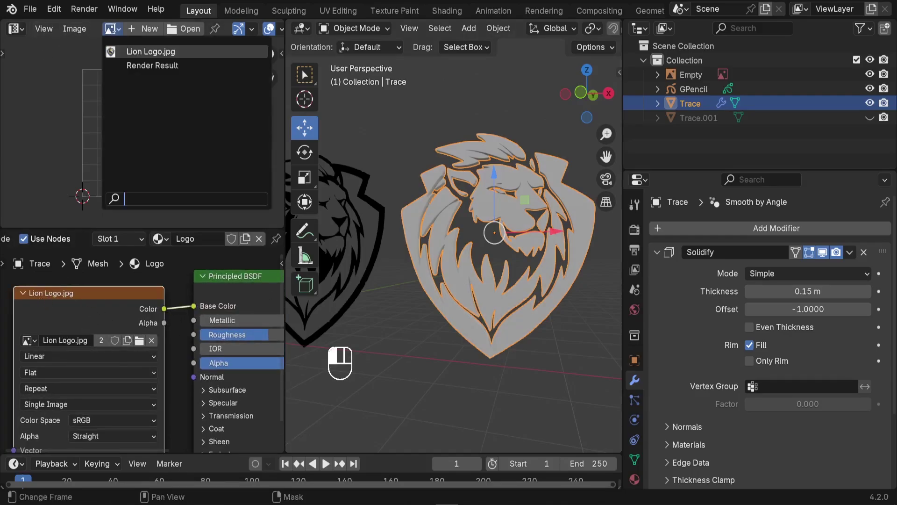
pyautogui.click(139, 51)
pyautogui.scroll(-2, 140, 120)
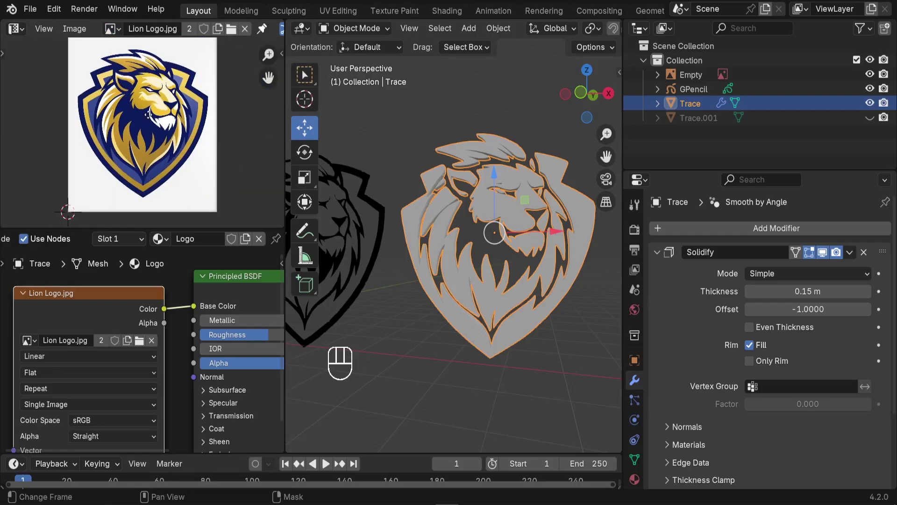
# Unwrap the entire Trace mesh with Project from View while looking at it from the front
pyautogui.moveTo(398, 205); pyautogui.dragTo(433, 217, button='middle')
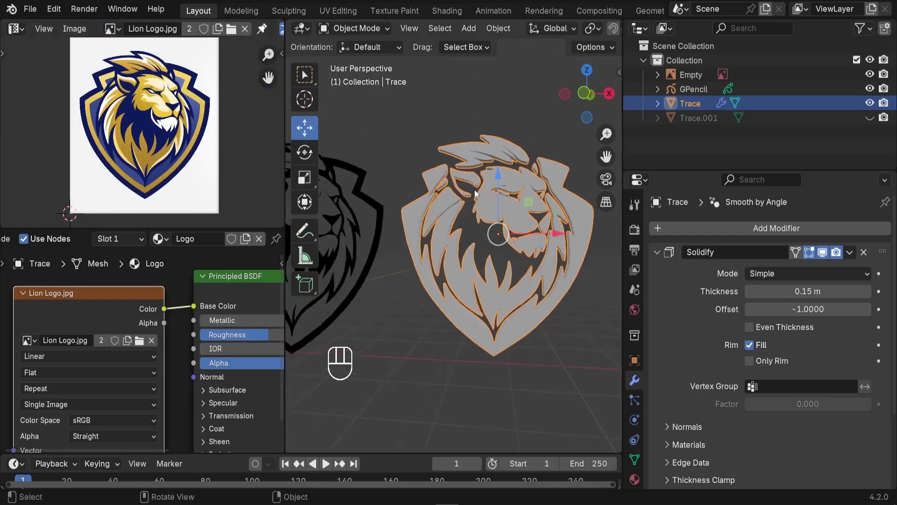
pyautogui.press('KP_1')
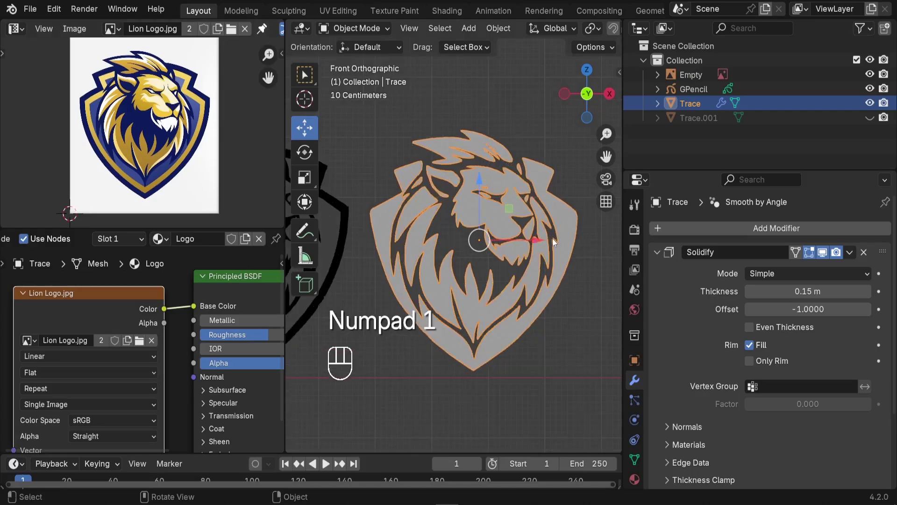
pyautogui.press('Tab')
pyautogui.scroll(1, 525, 232)
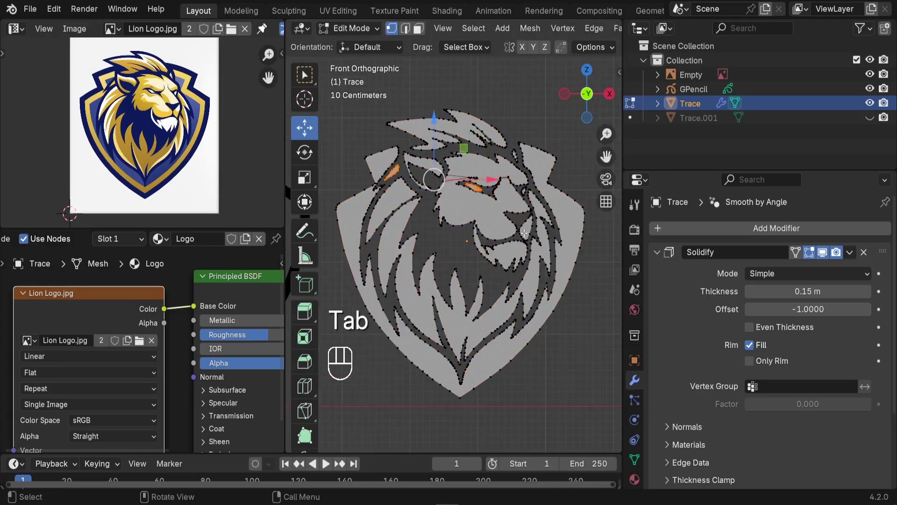
pyautogui.press('a')
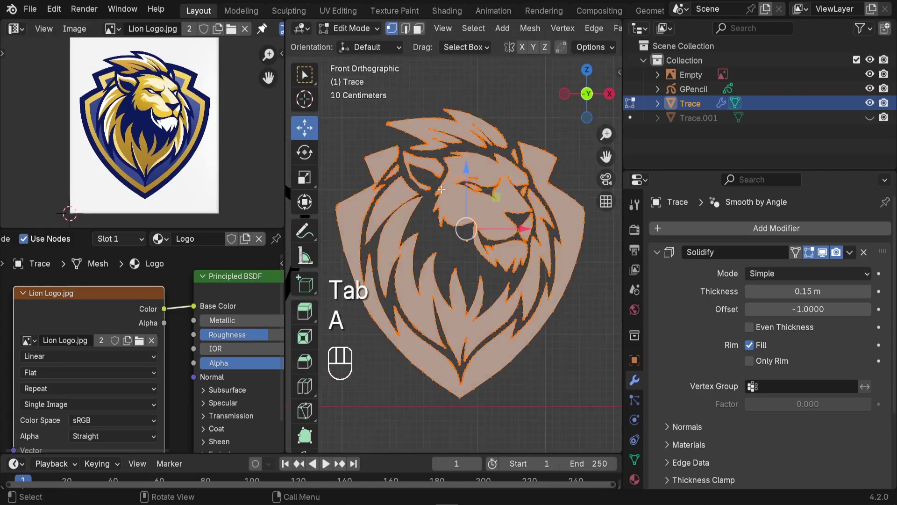
pyautogui.press('u')
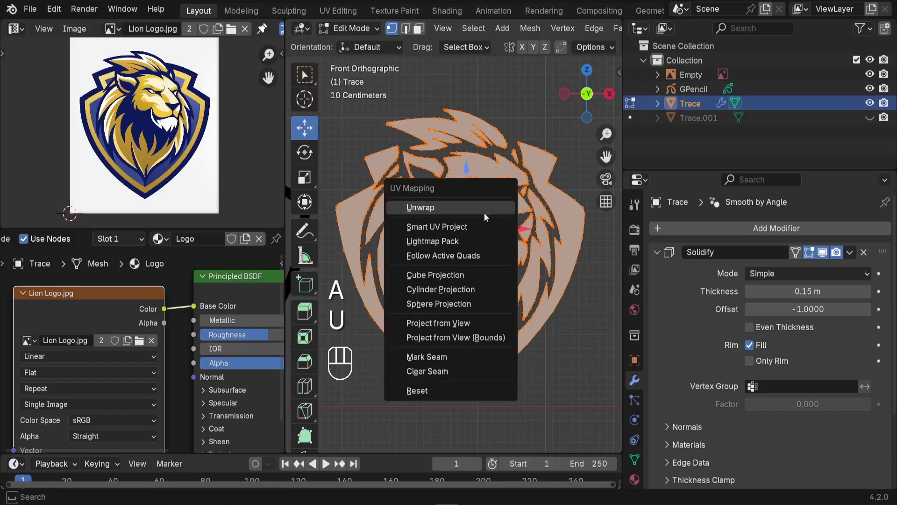
pyautogui.click(434, 325)
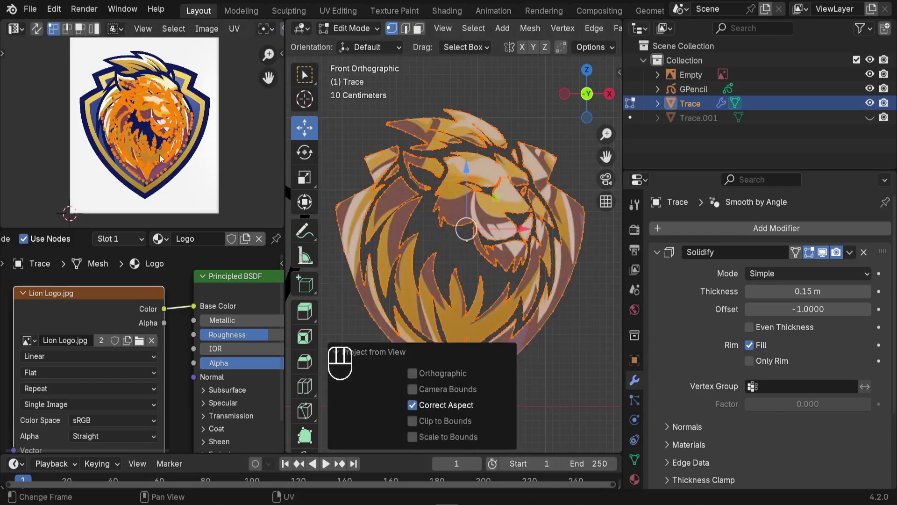
# Maximize the UV Editor and move the whole UV layout roughly onto the lion's nose in the image
pyautogui.press('g')
pyautogui.click(139, 131)
pyautogui.hotkey('ctrl', 'space')
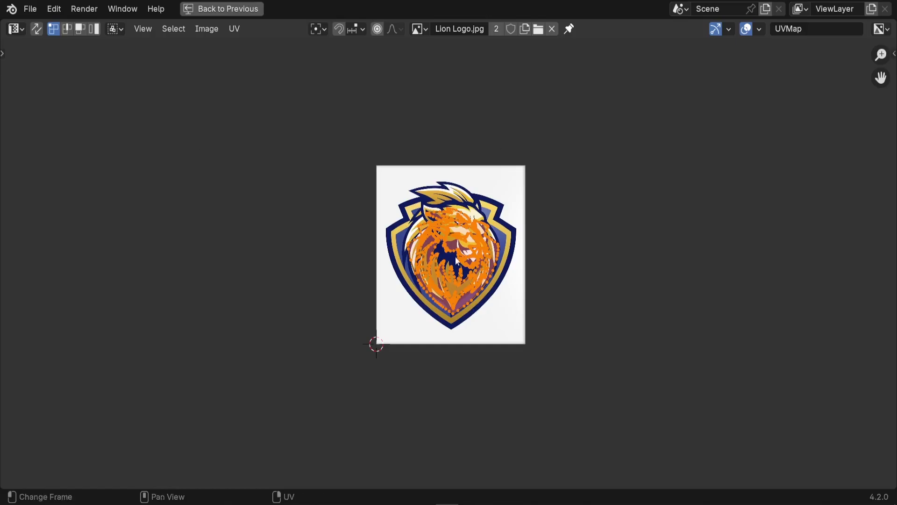
pyautogui.scroll(6, 458, 262)
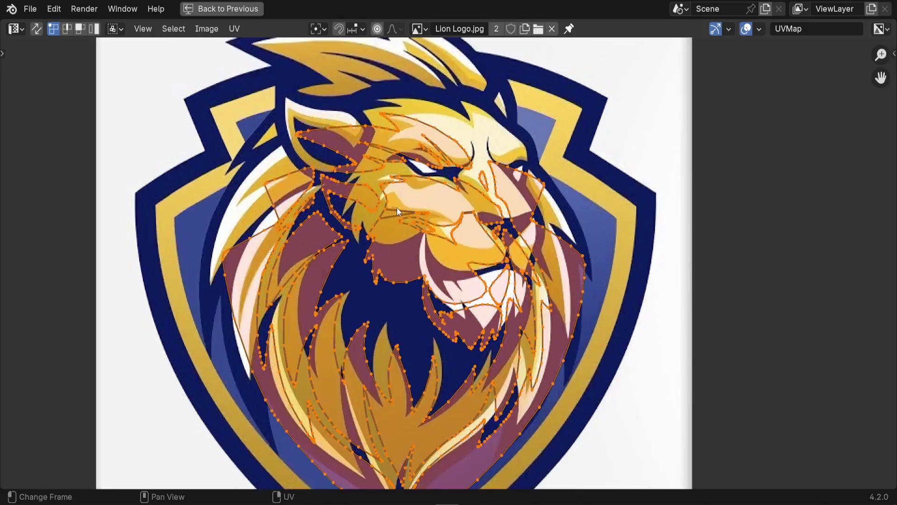
pyautogui.scroll(2, 479, 227)
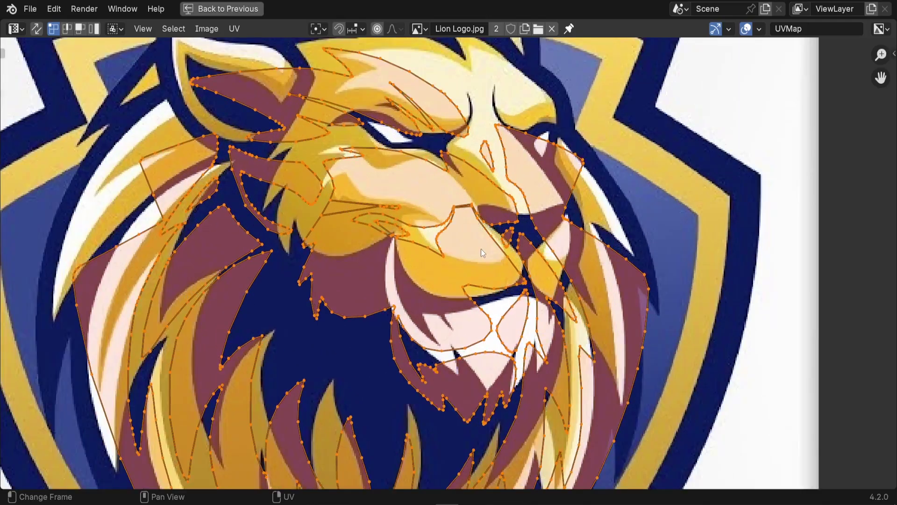
pyautogui.scroll(2, 484, 253)
pyautogui.scroll(-3, 484, 253)
pyautogui.press('g')
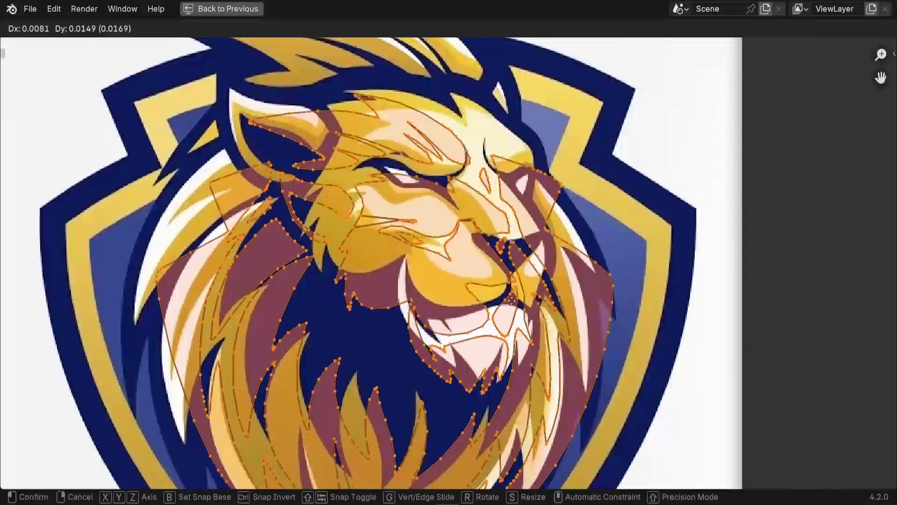
pyautogui.click(477, 232)
# Fine-tune the UV layout's position until its nose corner sits on the dark nose corner in the image
pyautogui.scroll(5, 477, 229)
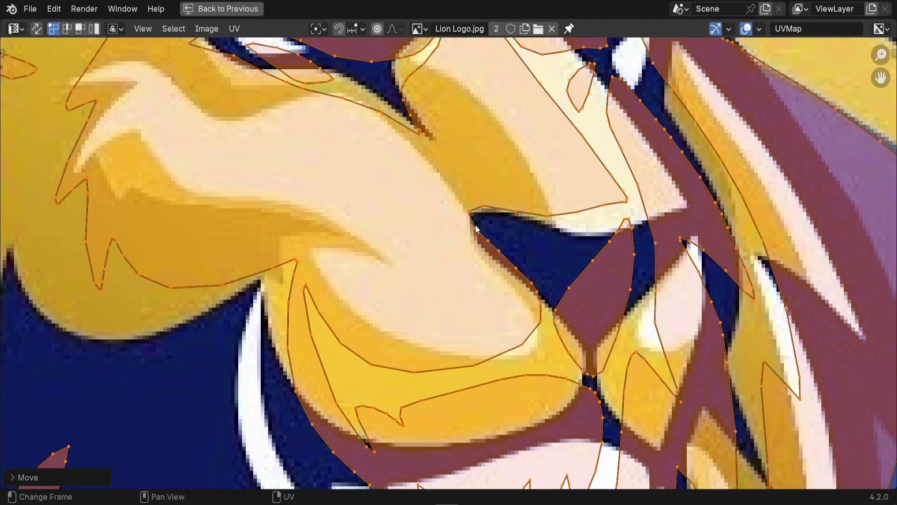
pyautogui.scroll(4, 476, 229)
pyautogui.press('g')
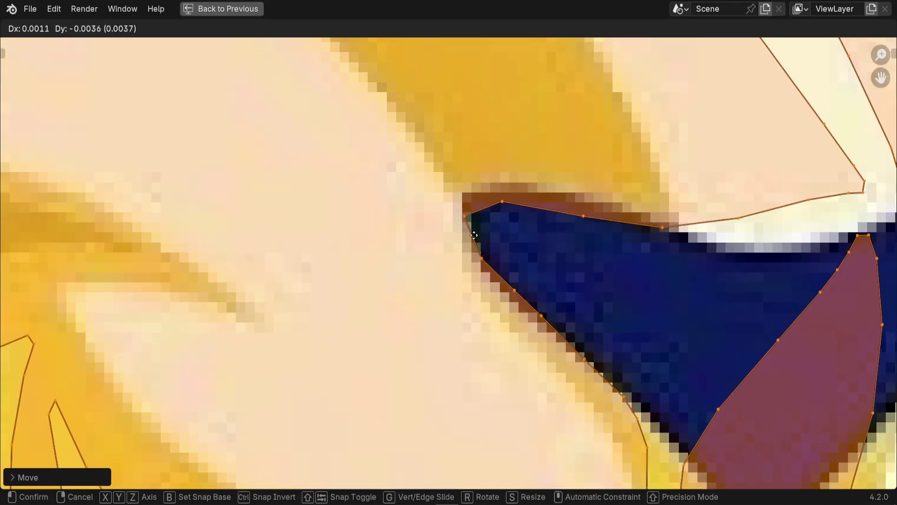
pyautogui.click(476, 239)
pyautogui.press('g')
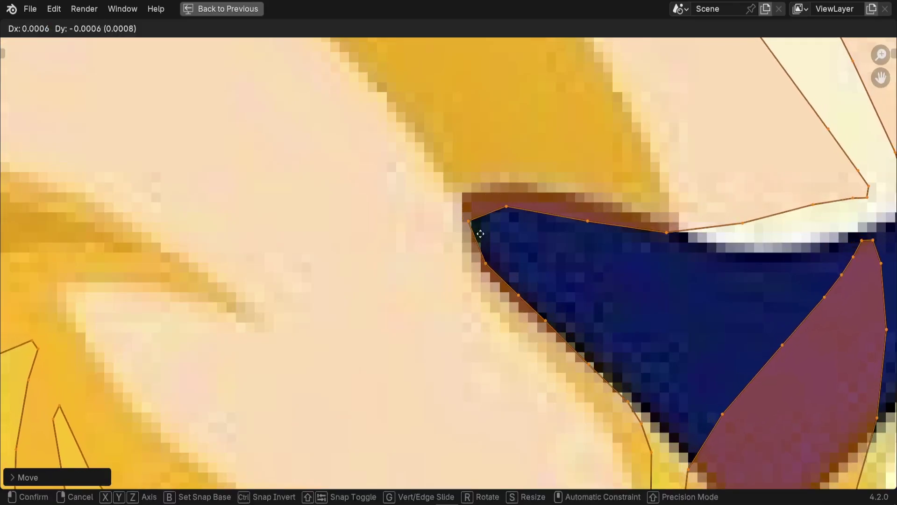
pyautogui.click(477, 234)
# Snap the 2D cursor to the nose-corner UV vertex and make the 2D Cursor the pivot point
pyautogui.click(474, 225)
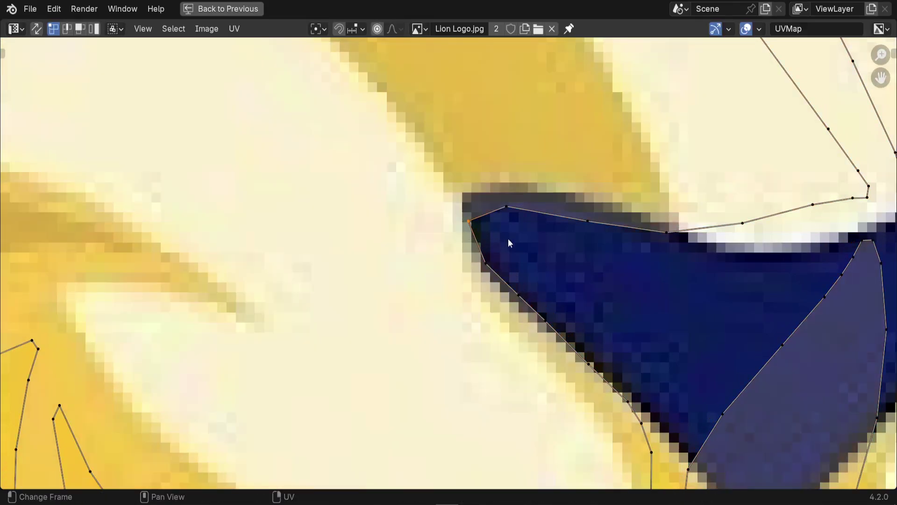
pyautogui.hotkey('shift', 's')
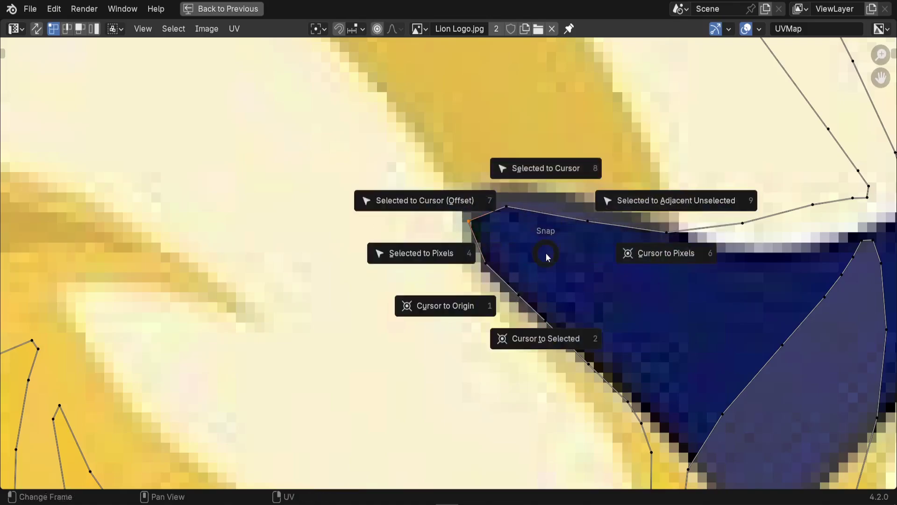
pyautogui.click(552, 337)
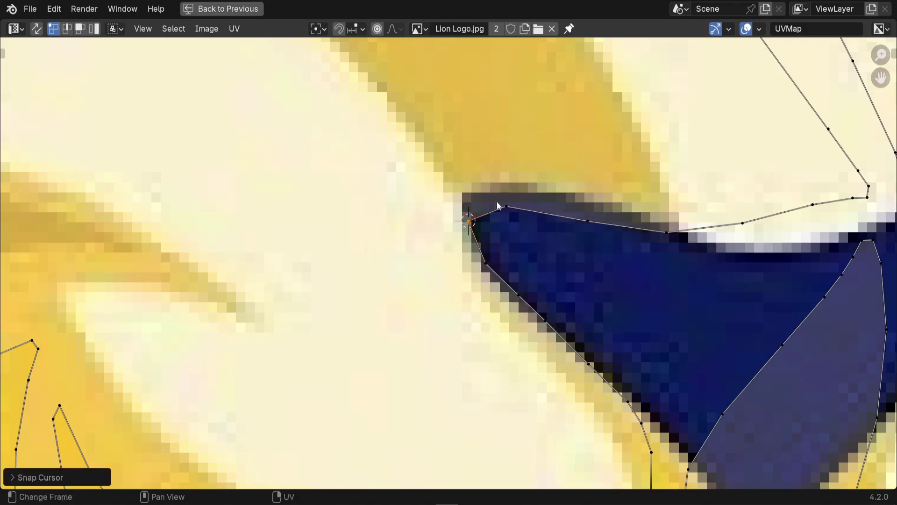
pyautogui.scroll(-6, 472, 156)
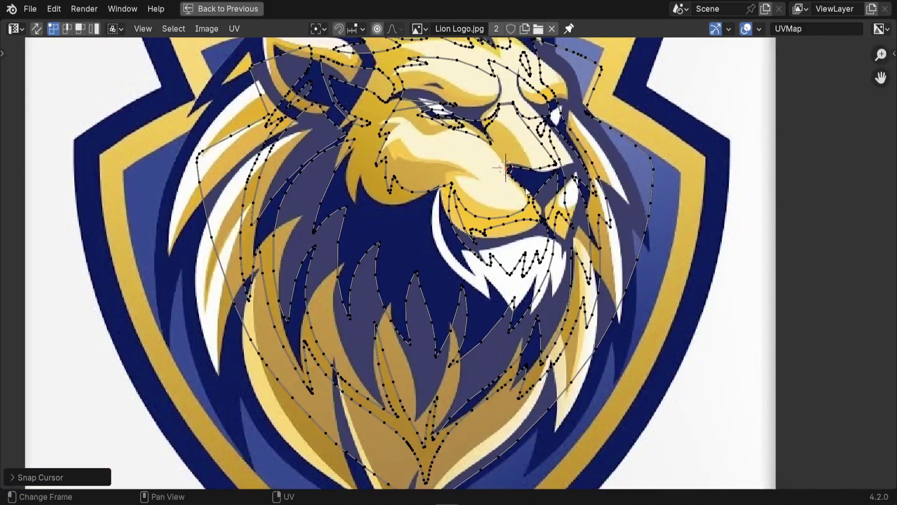
pyautogui.click(320, 31)
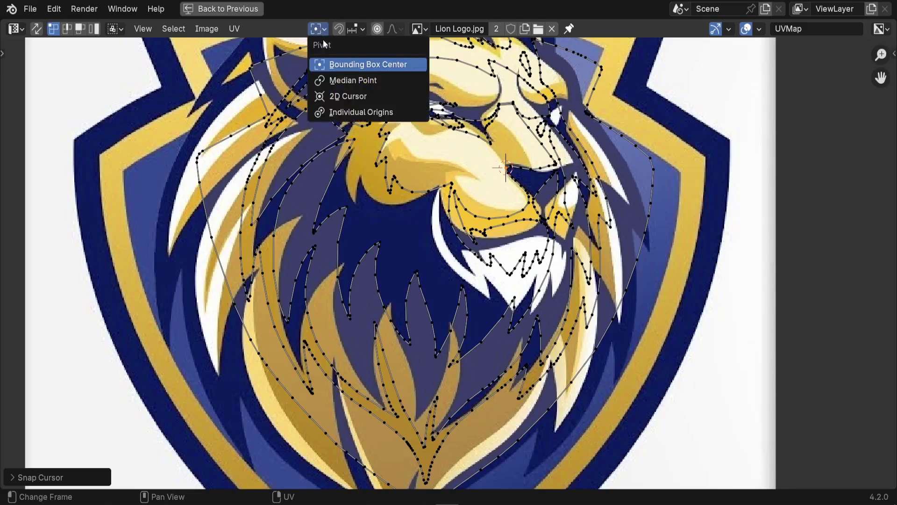
pyautogui.click(344, 96)
# Scale all UVs by about 1.32 around the 2D cursor to fit the logo, then restore the layout and return to Object Mode
pyautogui.scroll(-4, 437, 310)
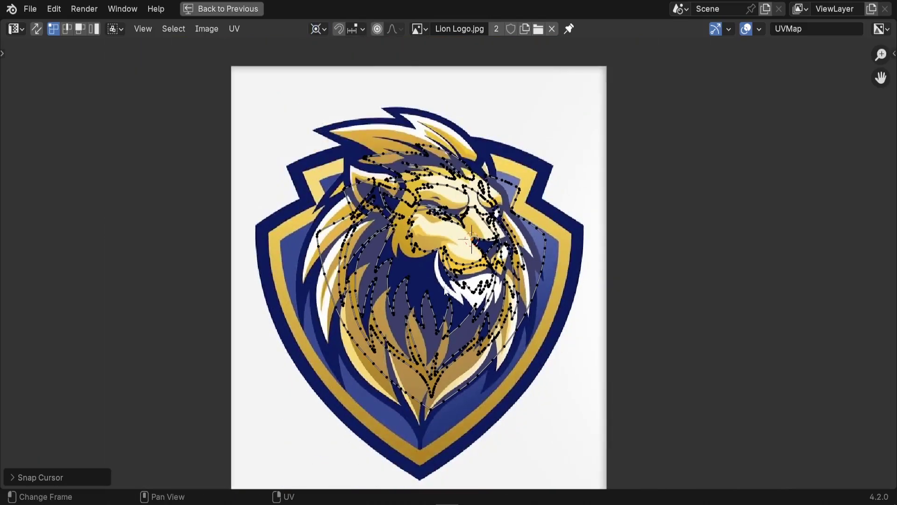
pyautogui.press('a')
pyautogui.scroll(1, 470, 292)
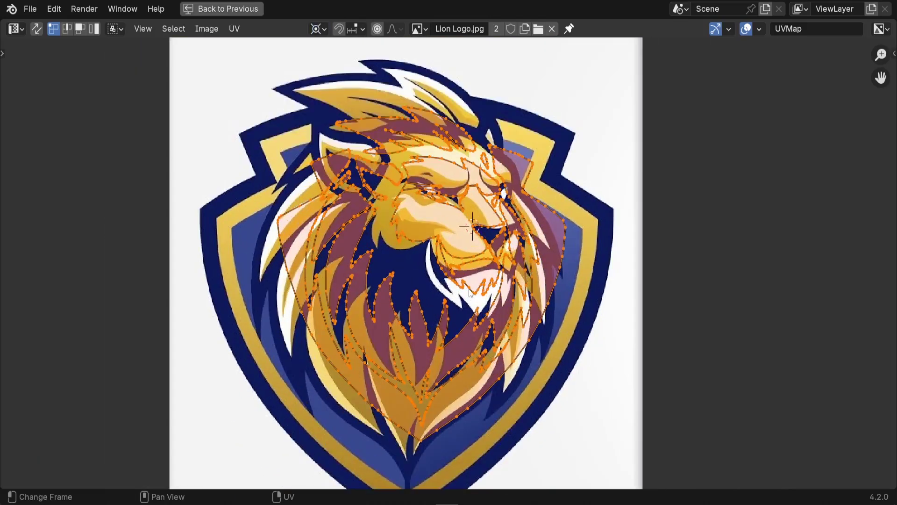
pyautogui.scroll(-1, 518, 307)
pyautogui.press('s')
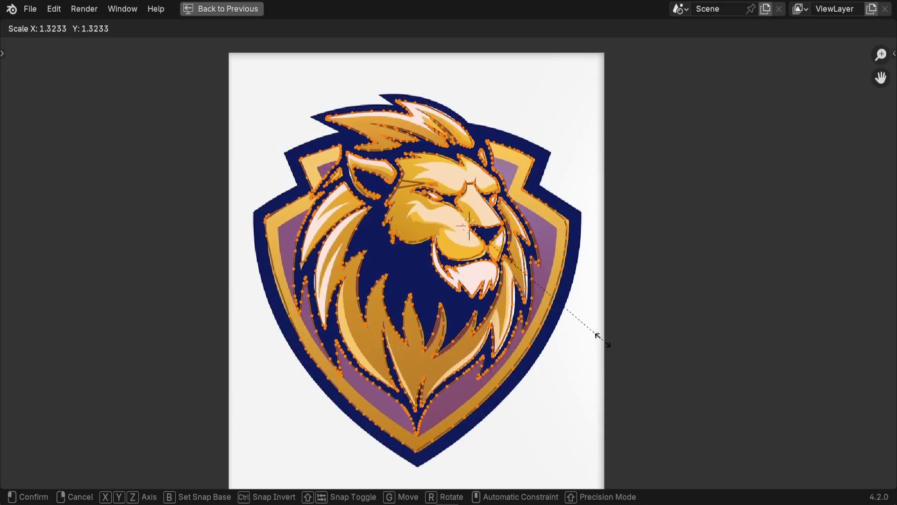
pyautogui.click(604, 342)
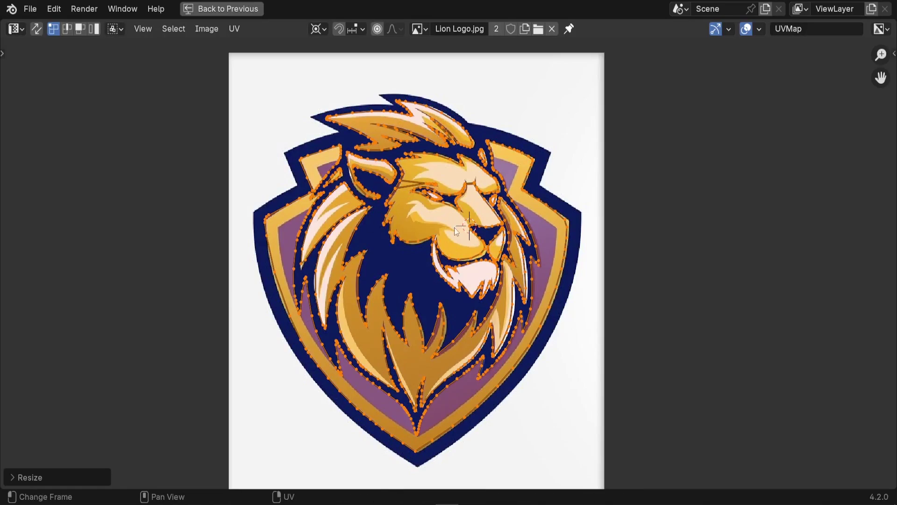
pyautogui.hotkey('ctrl', 'space')
pyautogui.press('Tab')
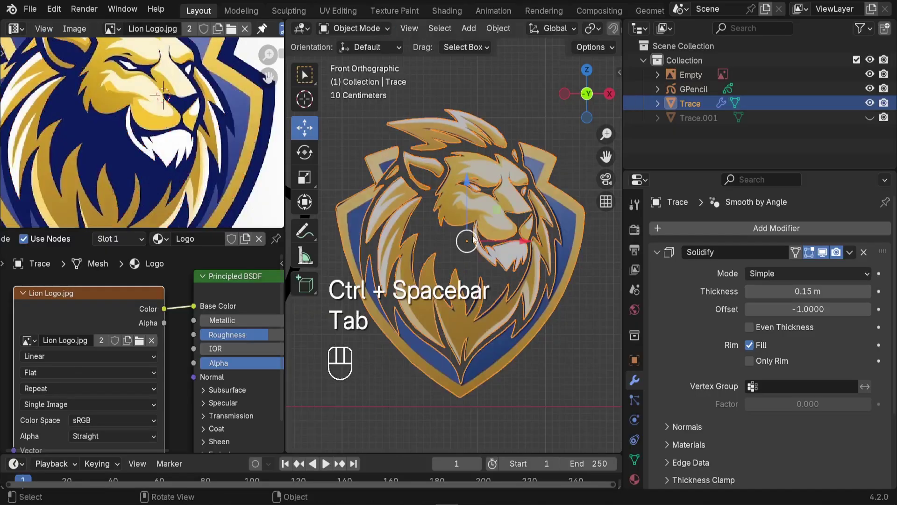
# Widen the UV and Shader Editor areas and set the Principled BSDF's Metallic to 0.4
pyautogui.moveTo(465, 233); pyautogui.dragTo(444, 237, button='middle')
pyautogui.moveTo(284, 171); pyautogui.dragTo(396, 171)
pyautogui.moveTo(209, 326); pyautogui.dragTo(182, 320, button='middle')
pyautogui.scroll(4, 256, 303)
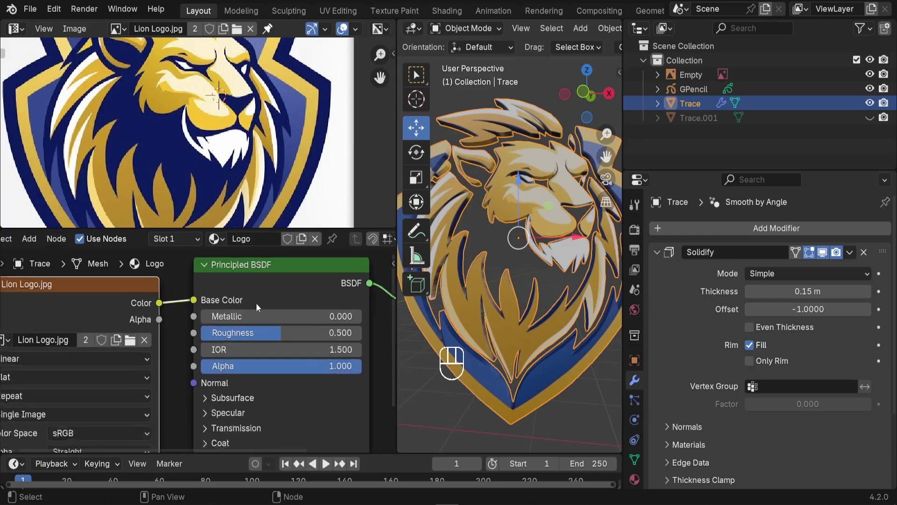
pyautogui.moveTo(286, 317); pyautogui.dragTo(246, 326, button='middle')
pyautogui.moveTo(520, 296); pyautogui.dragTo(524, 264, button='middle')
pyautogui.moveTo(182, 330); pyautogui.dragTo(206, 328)
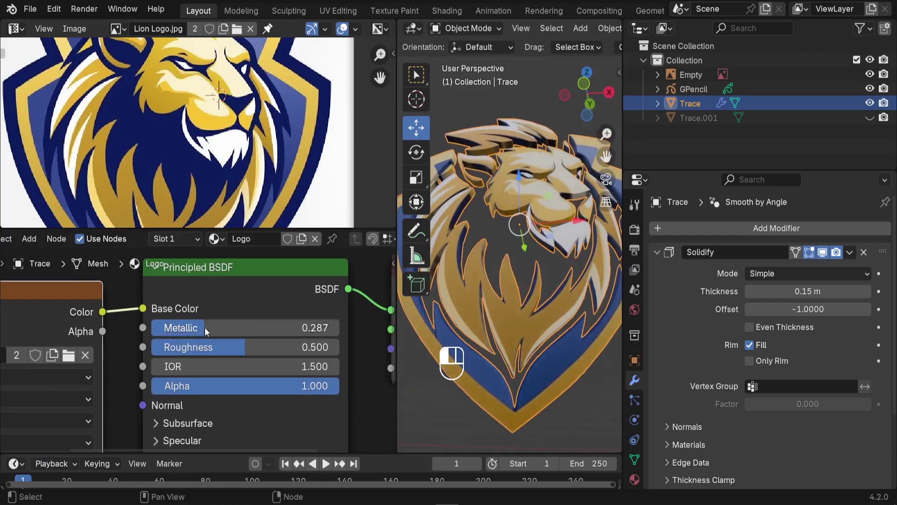
pyautogui.click(206, 328)
pyautogui.write('.4')
pyautogui.press('Return')
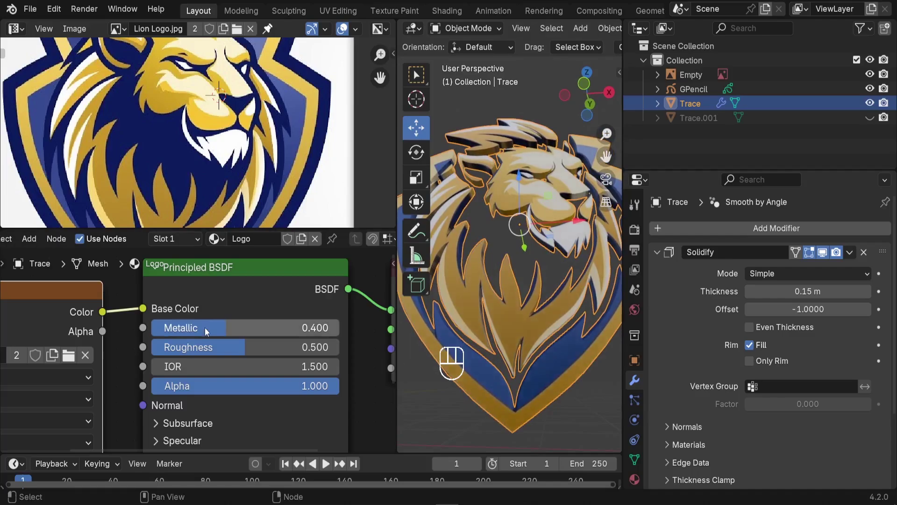
# Widen the 3D viewport at the expense of the properties area and set the material's Roughness to 0.2
pyautogui.moveTo(621, 231); pyautogui.dragTo(762, 230)
pyautogui.moveTo(663, 262); pyautogui.dragTo(627, 282, button='middle')
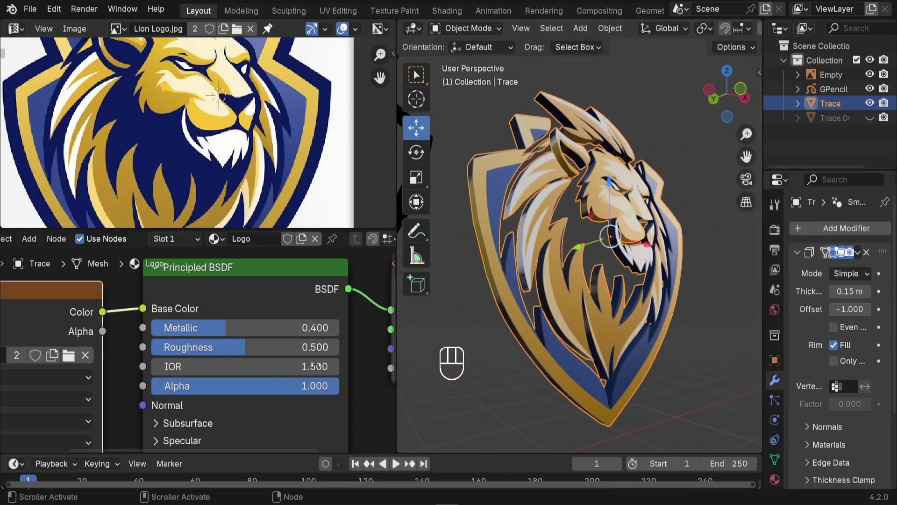
pyautogui.moveTo(251, 350)
pyautogui.mouseDown()
pyautogui.moveTo(172, 346)
pyautogui.moveTo(181, 347)
pyautogui.mouseUp()
pyautogui.rightClick(181, 347)
pyautogui.click(180, 347)
pyautogui.write('.2')
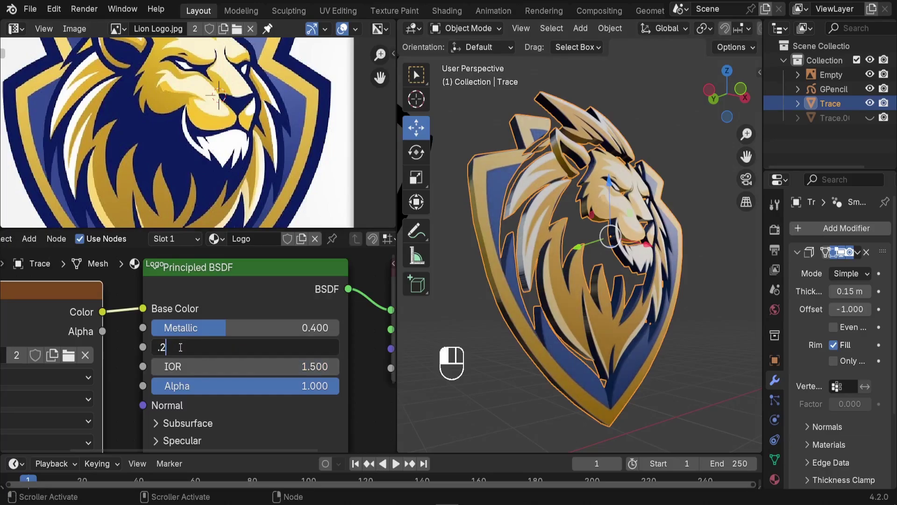
pyautogui.press('Return')
pyautogui.scroll(5, 630, 185)
pyautogui.moveTo(635, 251)
pyautogui.mouseDown(button='middle')
pyautogui.moveTo(637, 228)
pyautogui.moveTo(613, 221)
pyautogui.moveTo(602, 255)
pyautogui.moveTo(629, 208)
pyautogui.moveTo(577, 274)
pyautogui.moveTo(565, 262)
pyautogui.moveTo(622, 255)
pyautogui.mouseUp(button='middle')
pyautogui.scroll(-5, 629, 209)
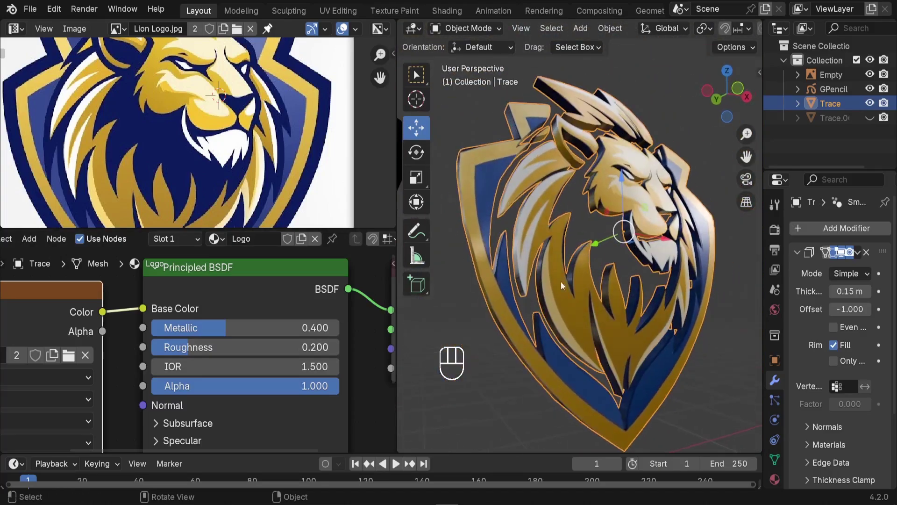
# Maximize the Shader Editor and move the Lion Logo.jpg node away from the Principled BSDF to make room between them
pyautogui.scroll(-3, 204, 281)
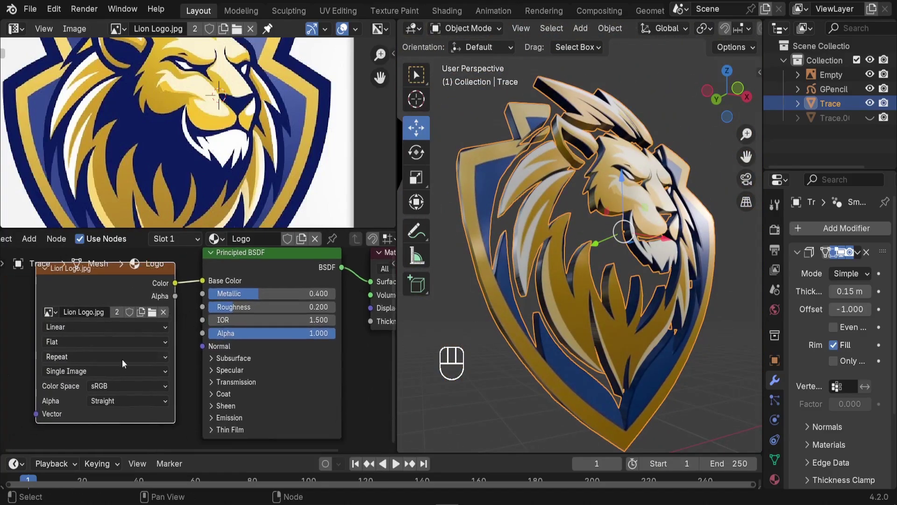
pyautogui.hotkey('ctrl', 'space')
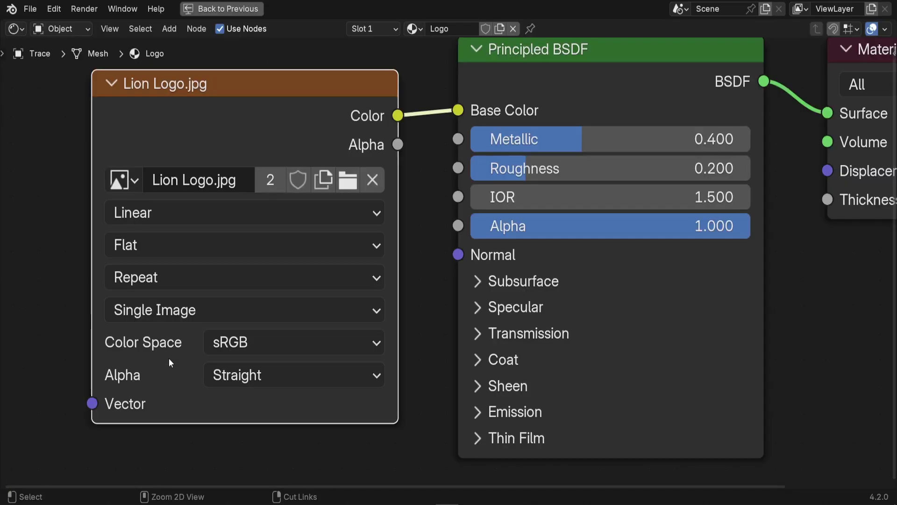
pyautogui.press('Home')
pyautogui.moveTo(338, 145); pyautogui.dragTo(179, 179)
pyautogui.moveTo(277, 251); pyautogui.dragTo(391, 231, button='middle')
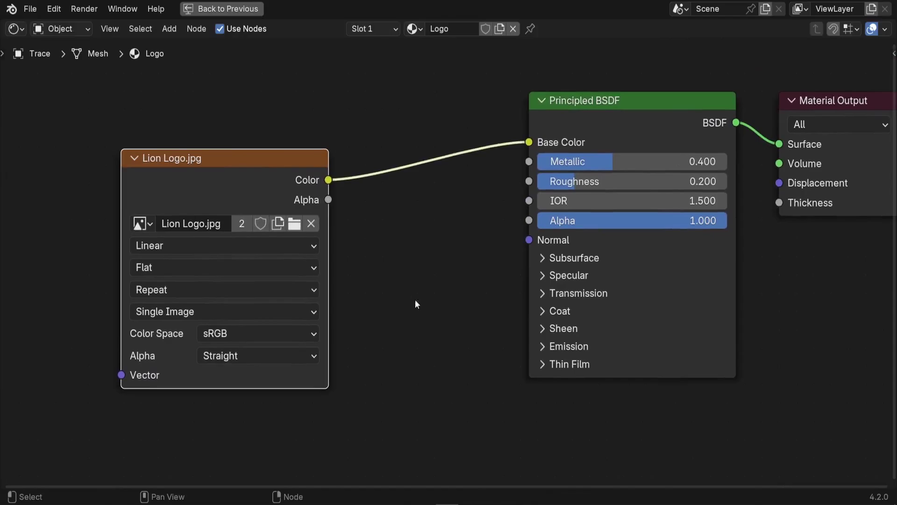
# Add a Bump node between the image texture and the Principled BSDF, spacing the image node farther from it
pyautogui.hotkey('shift', 'a')
pyautogui.click(441, 291)
pyautogui.write('bum')
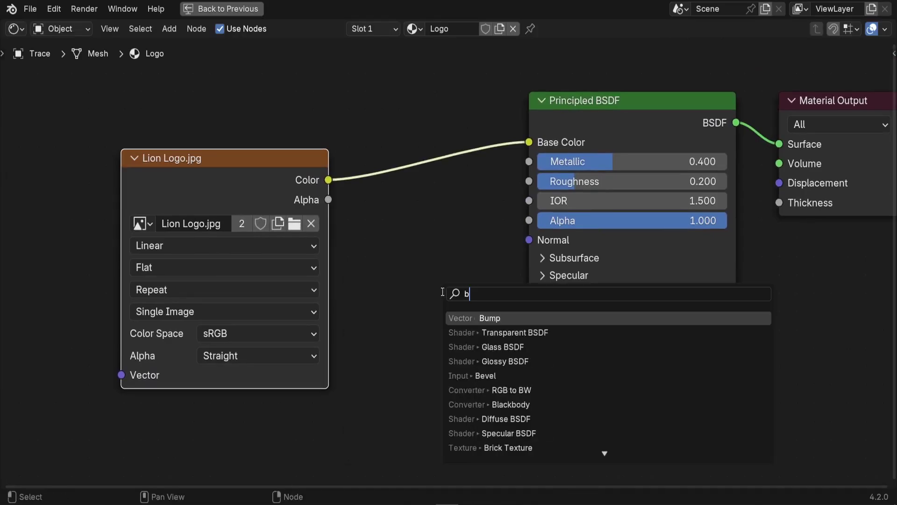
pyautogui.click(486, 318)
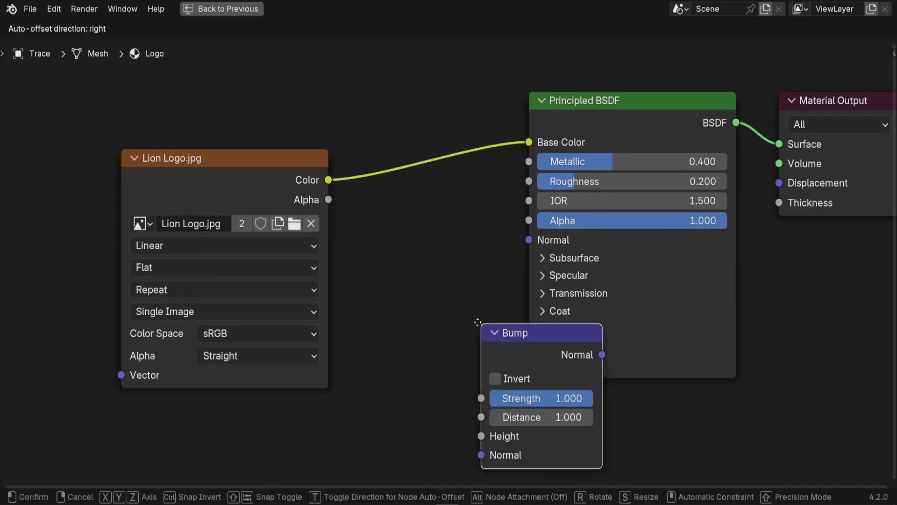
pyautogui.click(376, 280)
pyautogui.moveTo(287, 161); pyautogui.dragTo(169, 187)
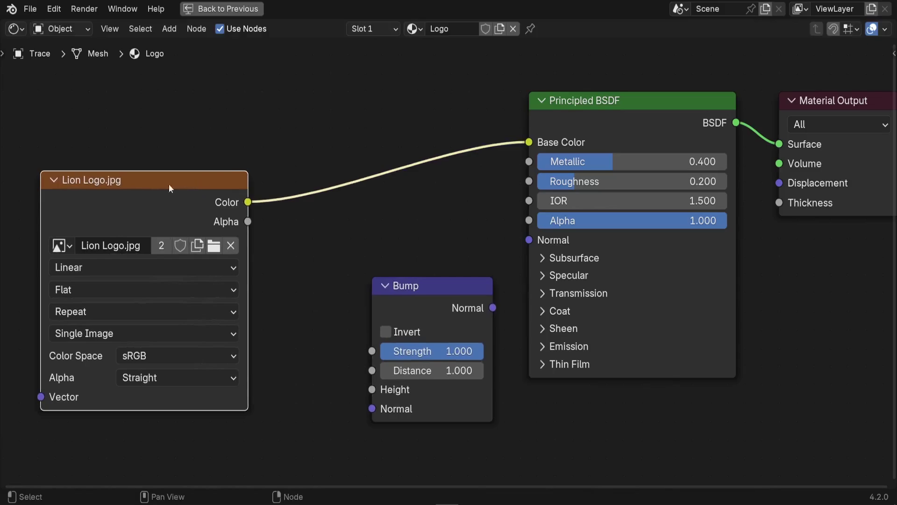
# Link the Lion Logo.jpg Color output to the Bump node's Height and Bump's Normal to the Principled BSDF's Normal, then restore the full layout
pyautogui.moveTo(249, 203); pyautogui.dragTo(365, 390)
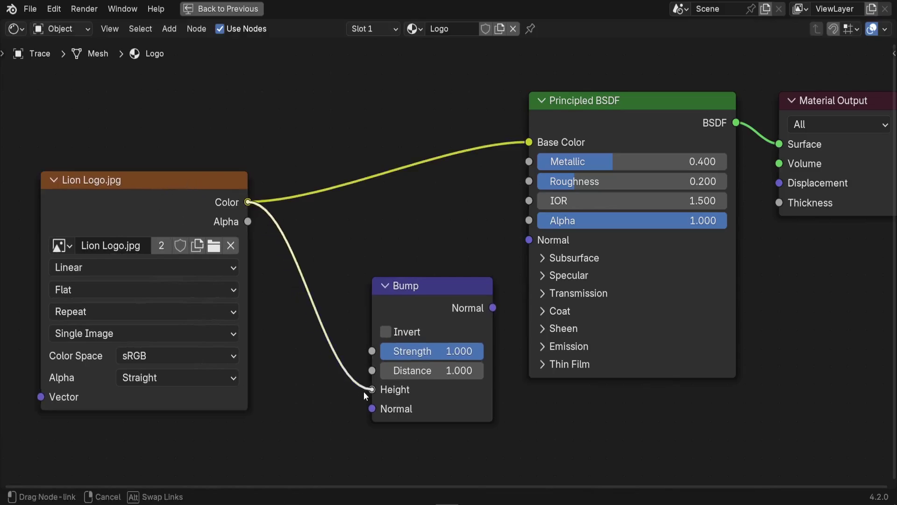
pyautogui.moveTo(465, 293); pyautogui.dragTo(529, 240)
pyautogui.hotkey('ctrl', 'space')
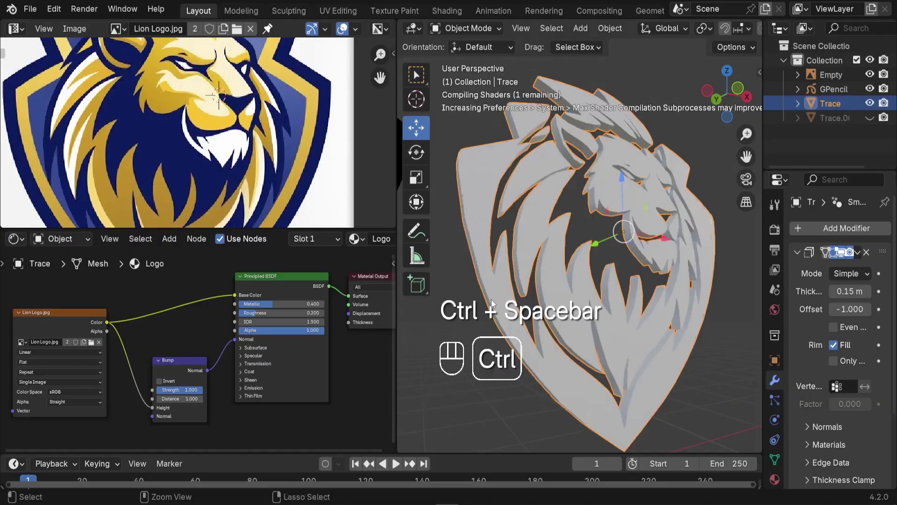
# Reduce the logo's surface relief by setting the Bump node's Strength to 0.05
pyautogui.moveTo(586, 279)
pyautogui.mouseDown(button='middle')
pyautogui.moveTo(578, 250)
pyautogui.moveTo(559, 247)
pyautogui.mouseUp(button='middle')
pyautogui.scroll(2, 203, 395)
pyautogui.moveTo(564, 307); pyautogui.dragTo(581, 310, button='middle')
pyautogui.scroll(2, 229, 404)
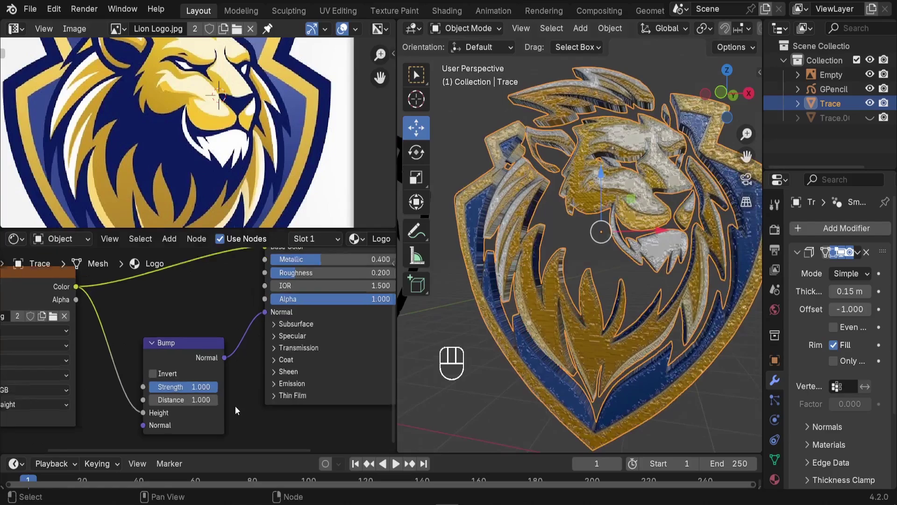
pyautogui.click(158, 382)
pyautogui.write('0.05')
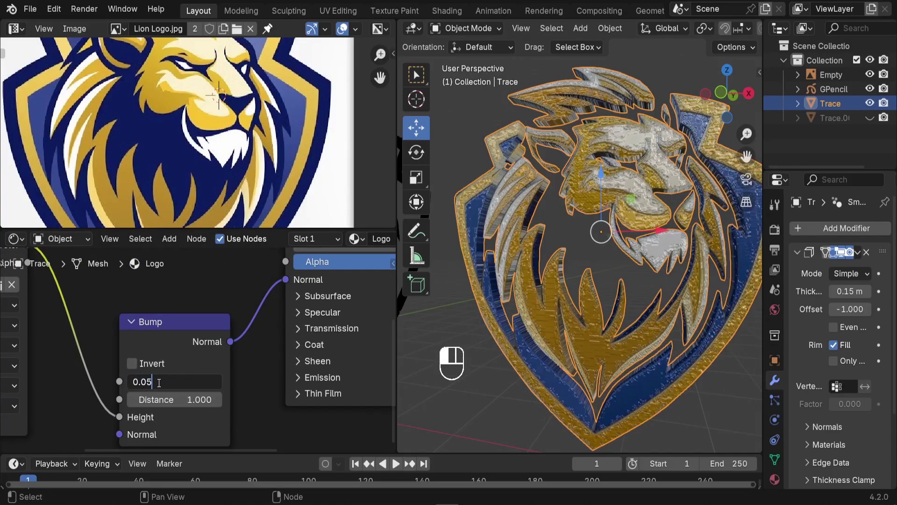
pyautogui.press('Return')
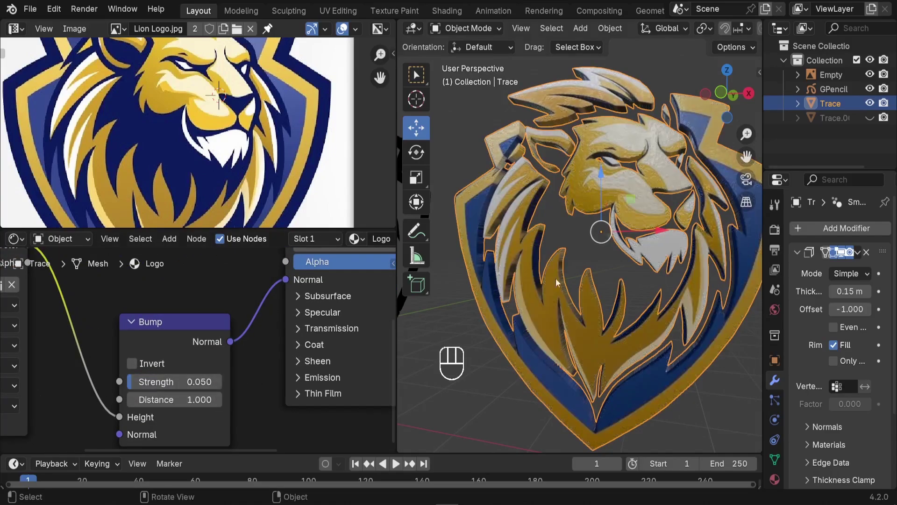
pyautogui.keyDown('shift'); pyautogui.moveTo(573, 276); pyautogui.dragTo(537, 331, button='middle'); pyautogui.keyUp('shift')
pyautogui.scroll(5, 570, 252)
pyautogui.keyDown('shift'); pyautogui.moveTo(569, 251); pyautogui.dragTo(621, 254, button='middle'); pyautogui.keyUp('shift')
pyautogui.scroll(4, 570, 132)
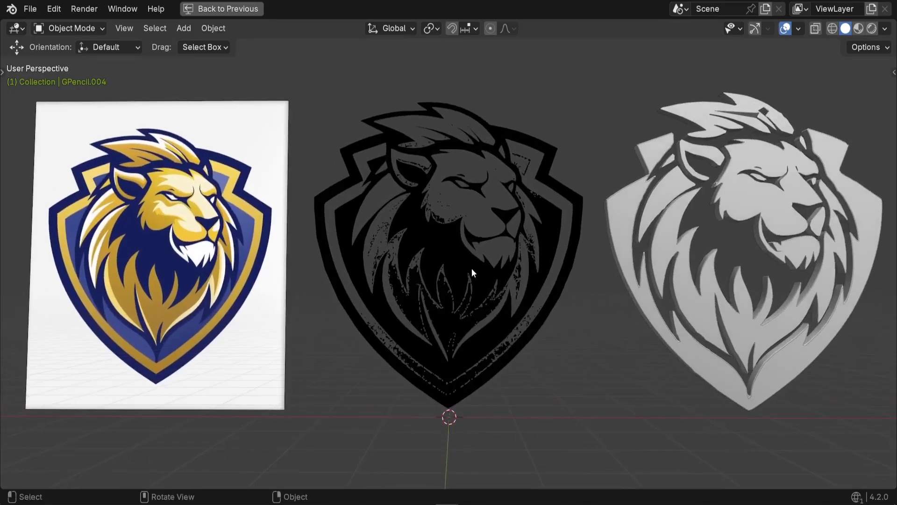
# Select the solid 3D lion mesh beside the black grease pencil trace and display the viewport in Material Preview shading
pyautogui.scroll(2, 472, 268)
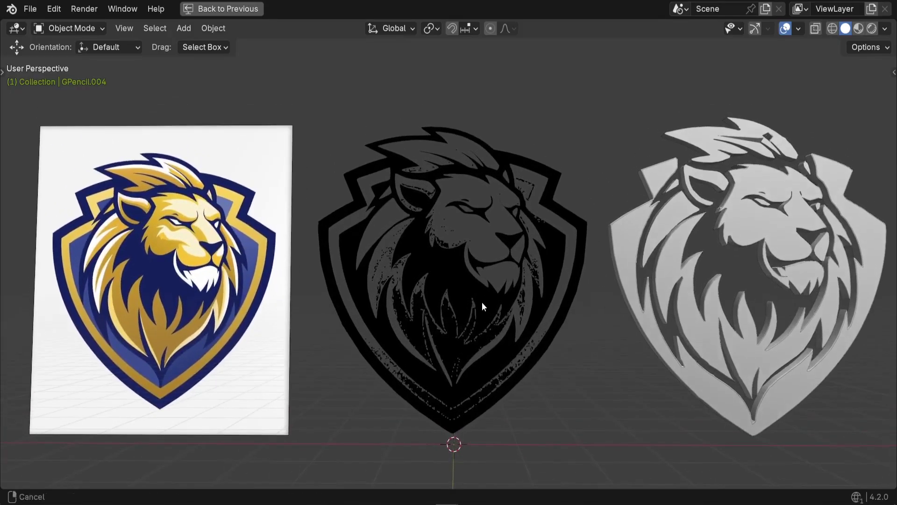
pyautogui.click(422, 227)
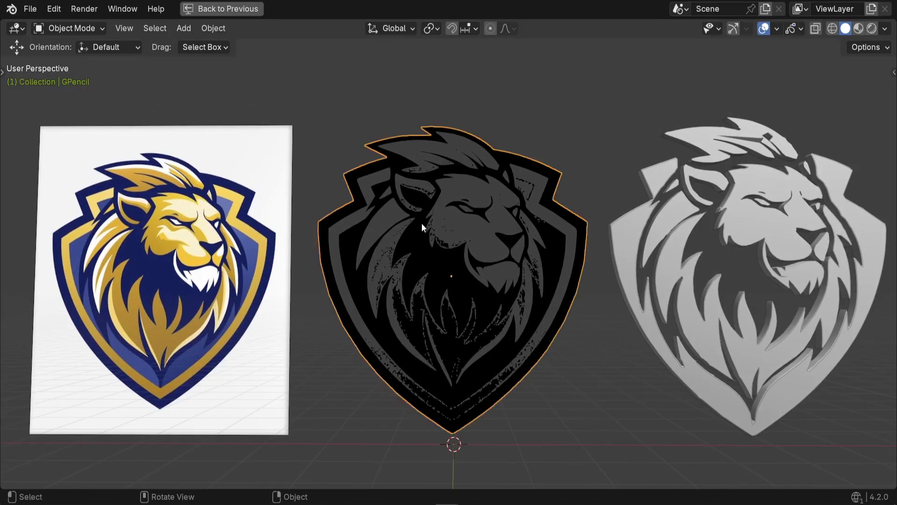
pyautogui.click(790, 248)
pyautogui.keyDown('shift'); pyautogui.moveTo(809, 265); pyautogui.dragTo(579, 255, button='middle'); pyautogui.keyUp('shift')
pyautogui.keyDown('ctrl'); pyautogui.moveTo(602, 309); pyautogui.dragTo(592, 272, button='middle'); pyautogui.keyUp('ctrl')
pyautogui.press('z')
pyautogui.click(601, 308)
pyautogui.keyDown('ctrl'); pyautogui.moveTo(601, 308); pyautogui.dragTo(578, 327, button='middle'); pyautogui.keyUp('ctrl')
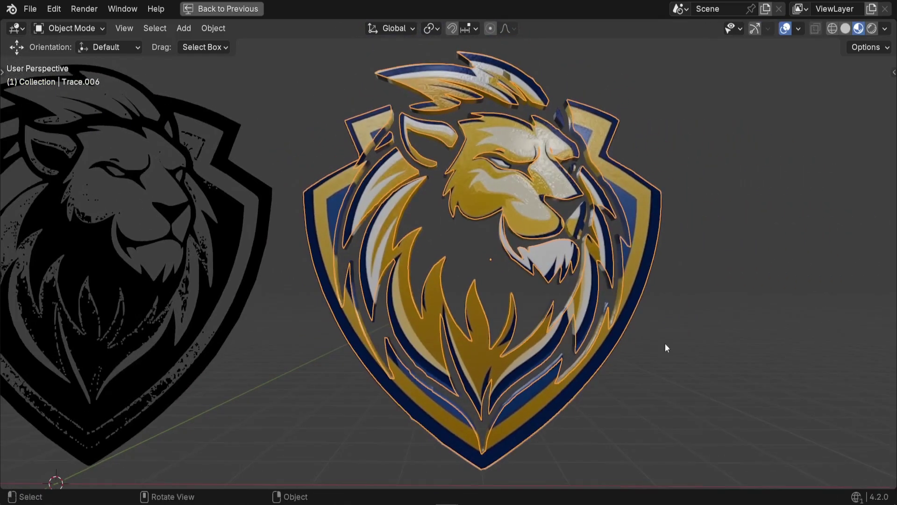
pyautogui.scroll(-2, 753, 327)
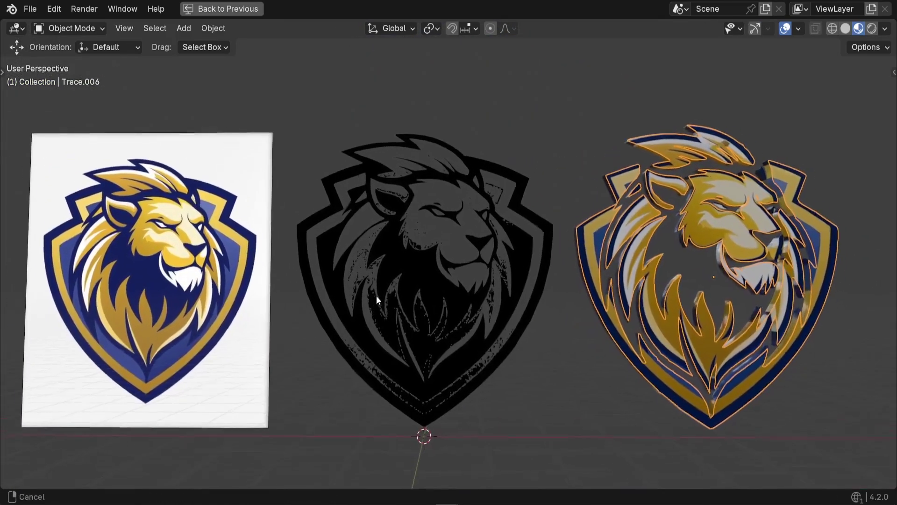